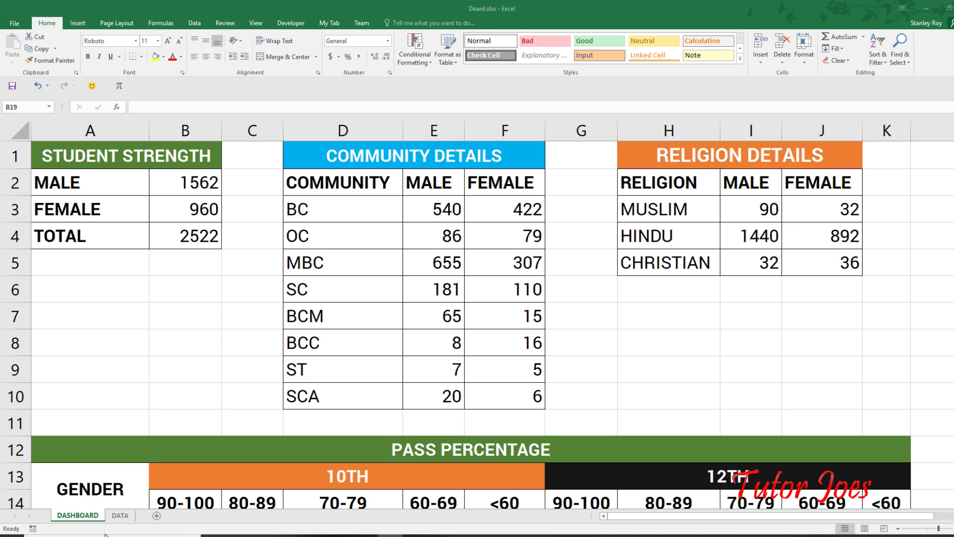
Review the DATA sheet's NAME, GENDER, COMMUNITY, RELIGION, 10TH and 12TH columns
left_click(121, 515)
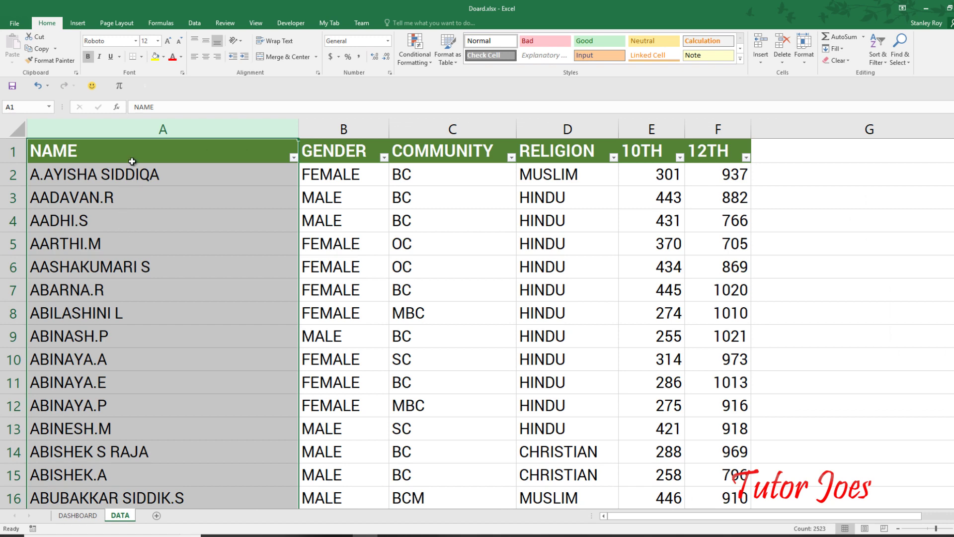
left_click(135, 173)
left_click(149, 128)
left_click(331, 128)
left_click(439, 130)
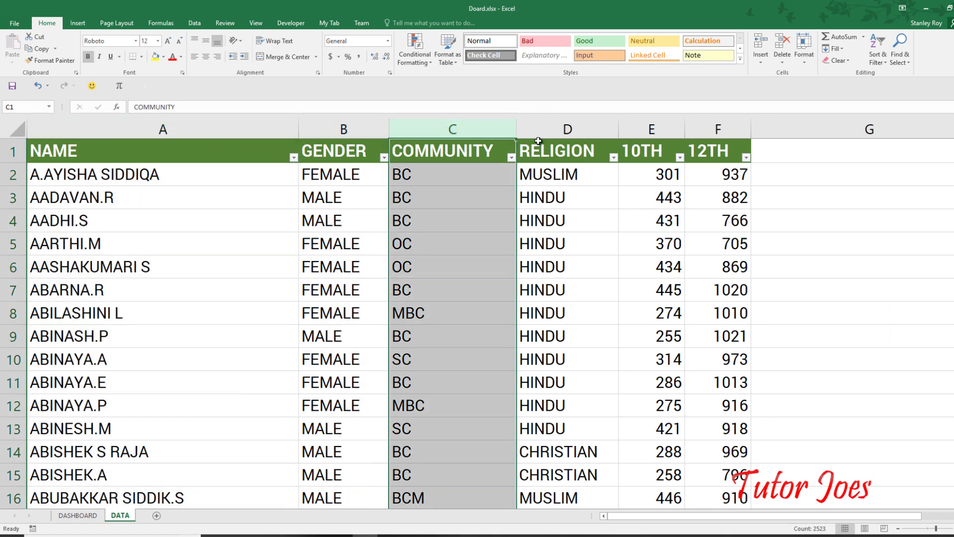
left_click(568, 128)
left_click(623, 130)
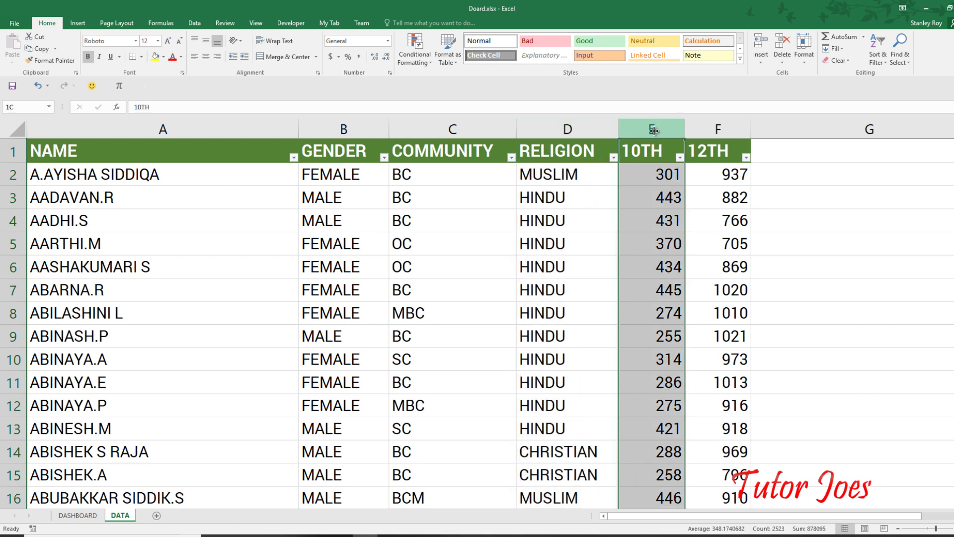
left_click(731, 123)
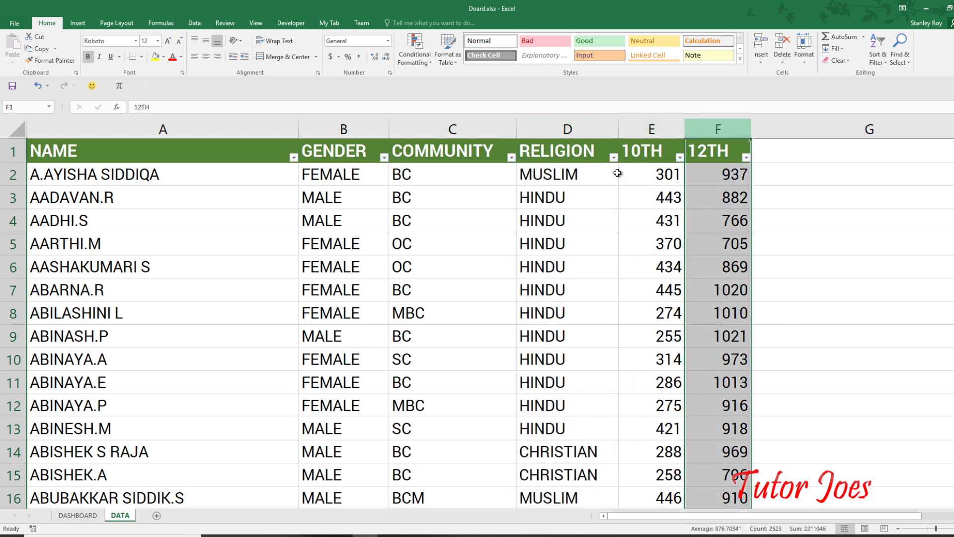
On DASHBOARD, inspect the male and female count formulas in B2, B3 and the BC male formula in E3
left_click(78, 515)
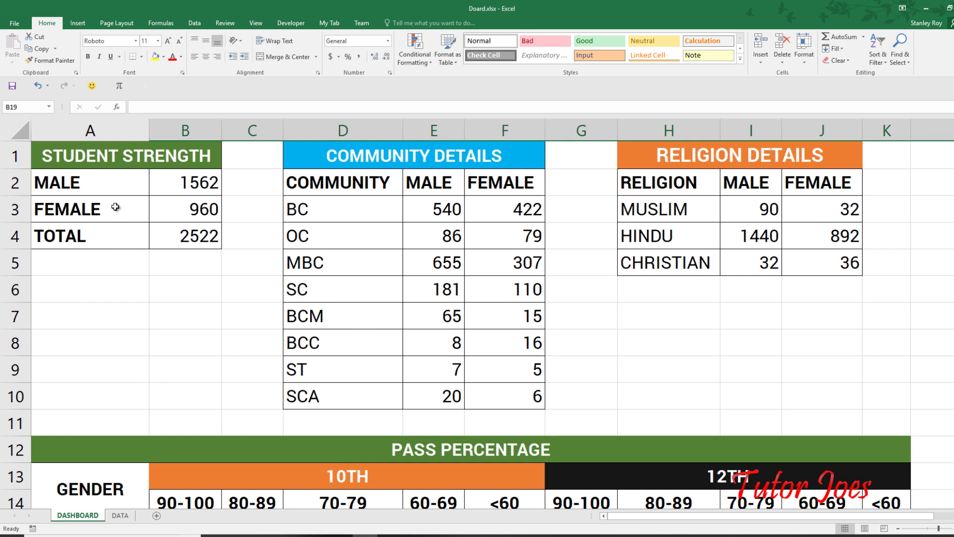
left_click(83, 184)
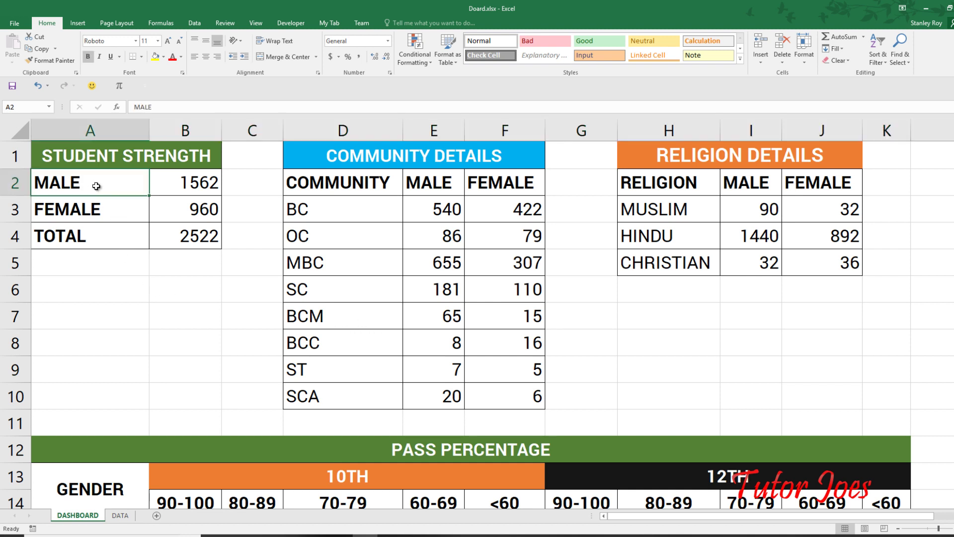
left_click(193, 183)
double_click(192, 206)
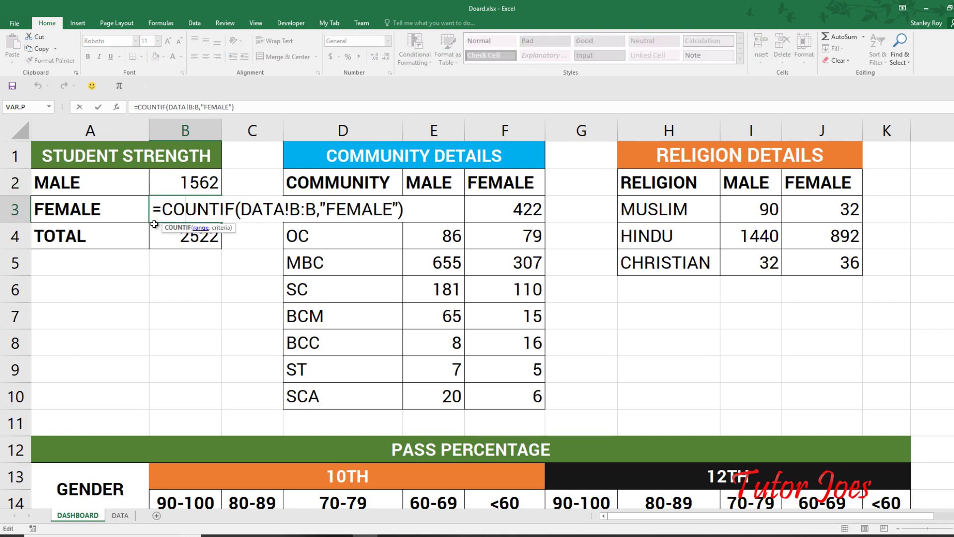
key("Return")
double_click(426, 208)
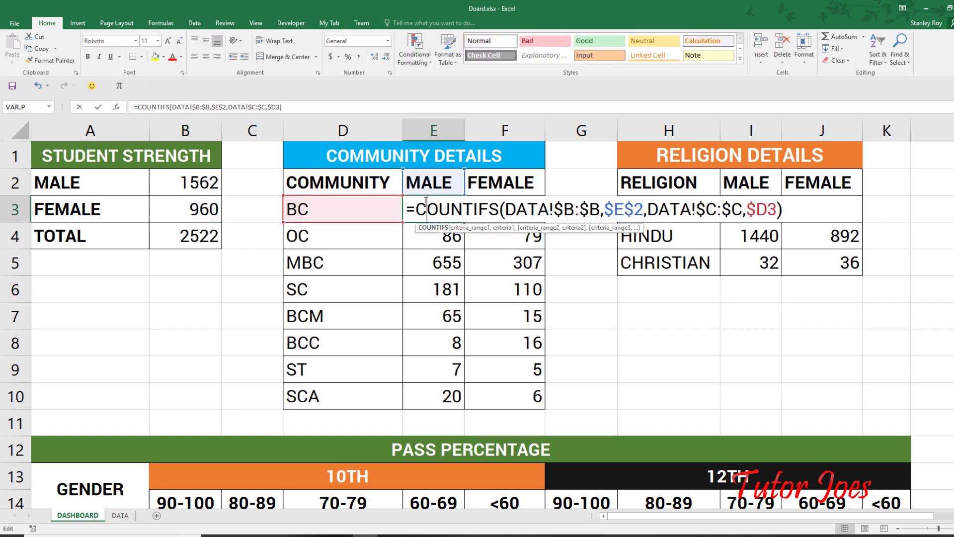
key("Return")
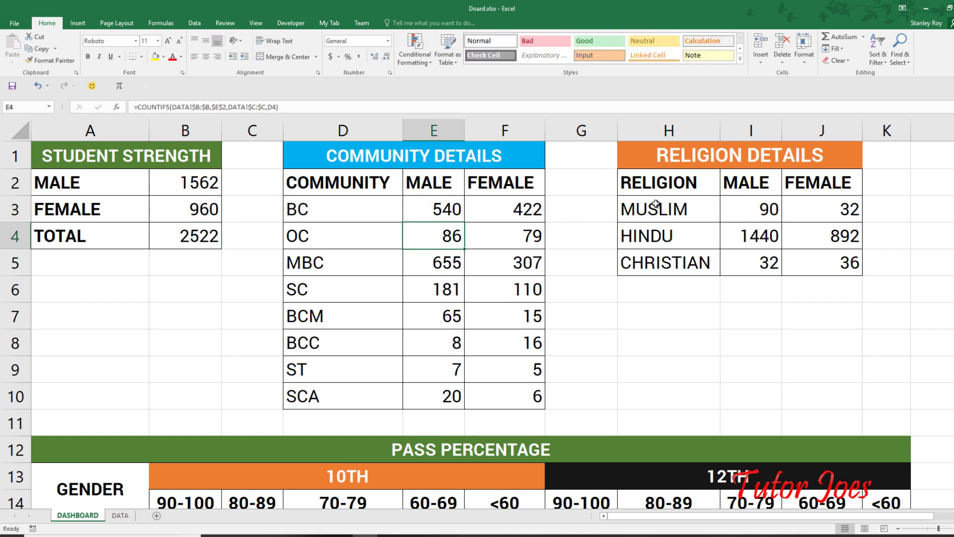
Inspect the Muslim male count formula in I3, look over the dashboard, then go to DATA
left_click(656, 204)
left_click_drag(676, 258, 677, 259)
left_click(776, 211)
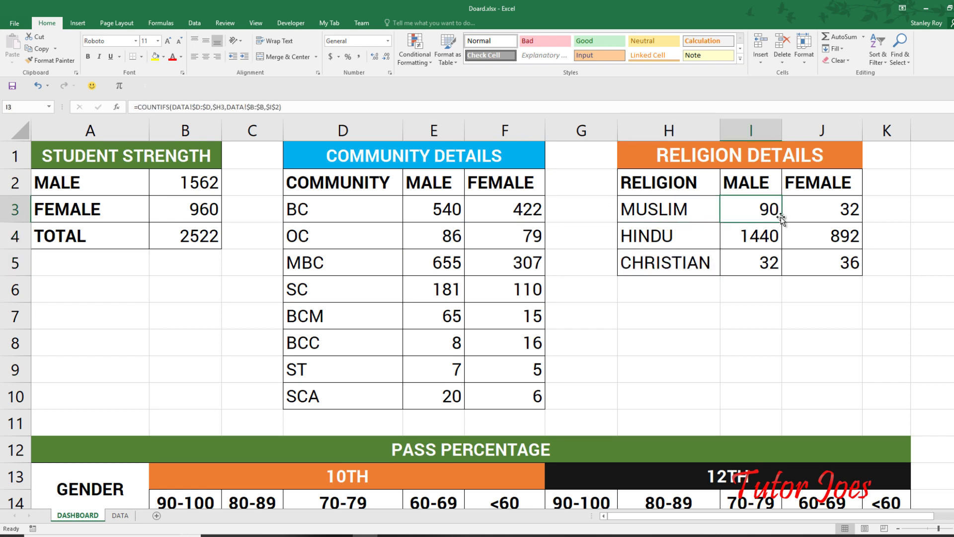
scroll(481, 247, "down", 2)
scroll(481, 247, "down", 2)
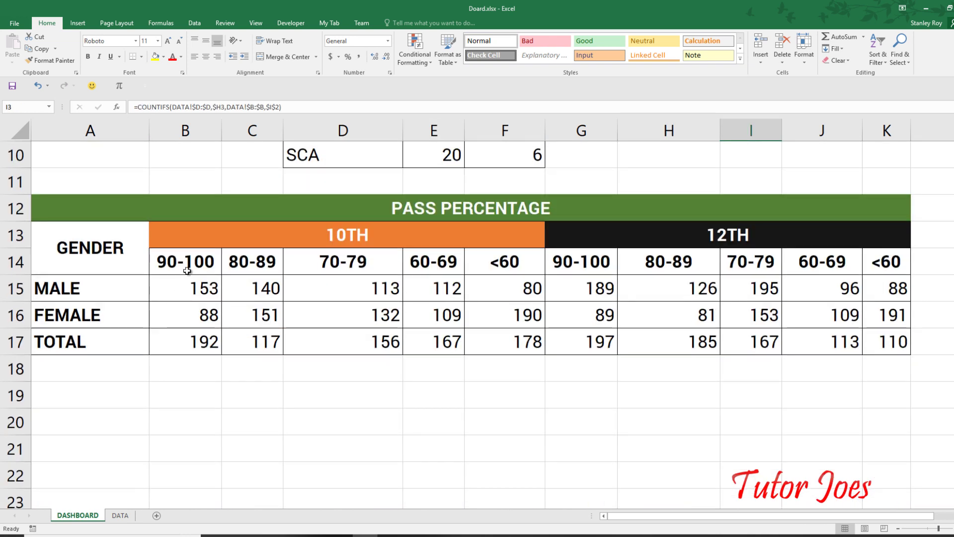
left_click_drag(194, 264, 191, 315)
left_click_drag(539, 367, 895, 343)
scroll(186, 359, "up", 3)
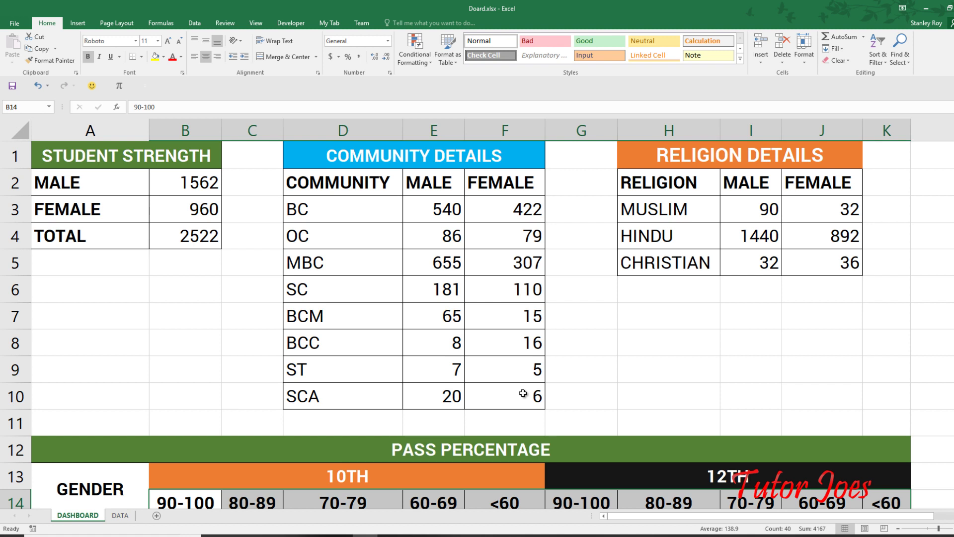
key("ctrl+Page_Down")
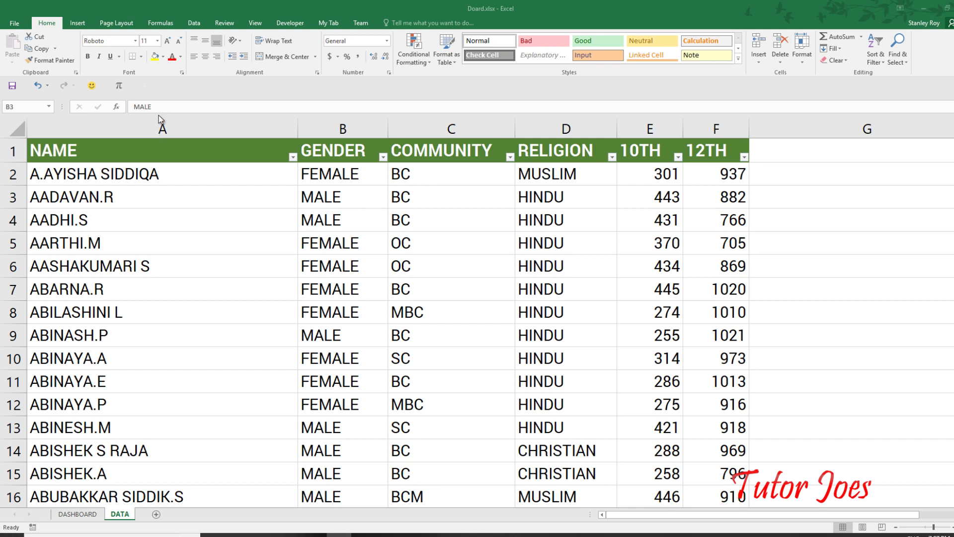
Check sample DATA values (gender, BC, MUSLIM, 301, 937) and the NAME column, then return to DASHBOARD
left_click(358, 186)
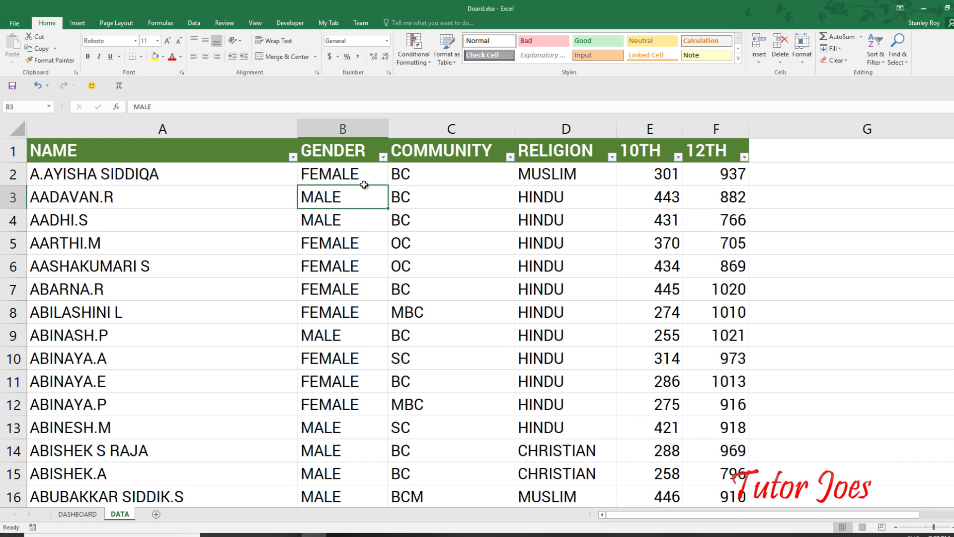
left_click(453, 167)
left_click(570, 174)
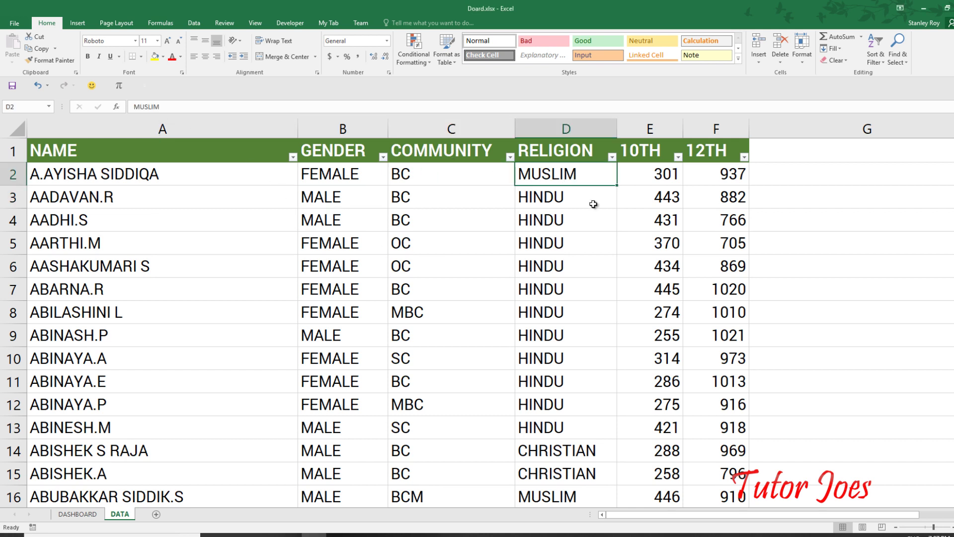
left_click(668, 182)
left_click(729, 173)
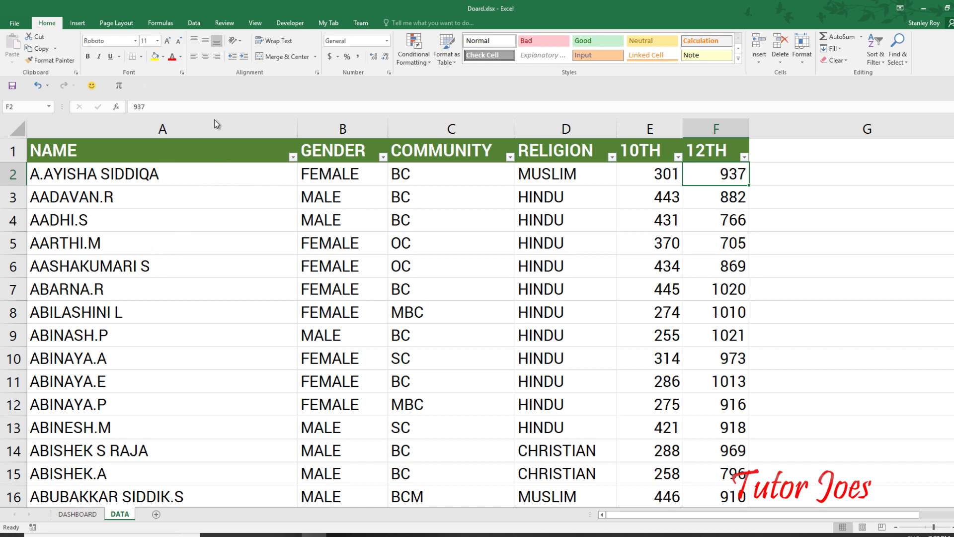
left_click(181, 122)
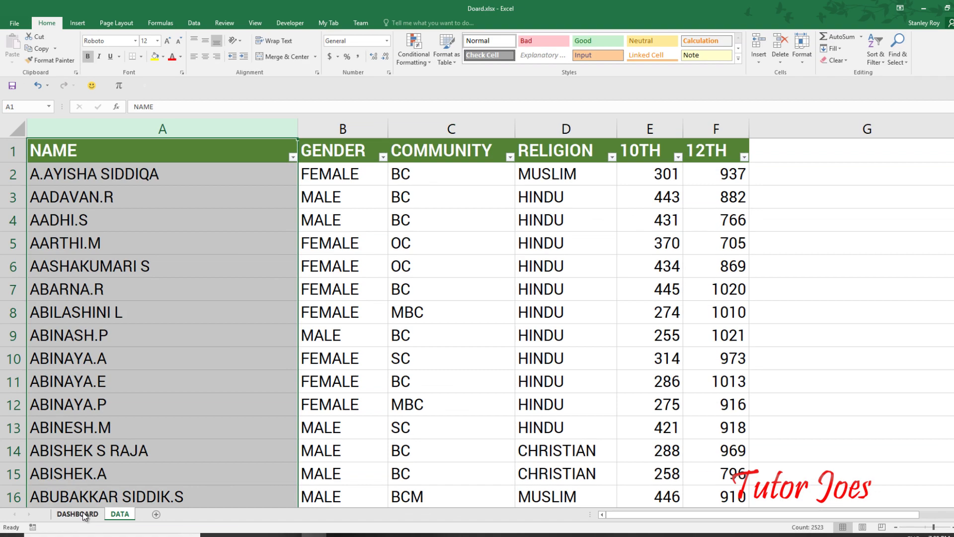
left_click(80, 514)
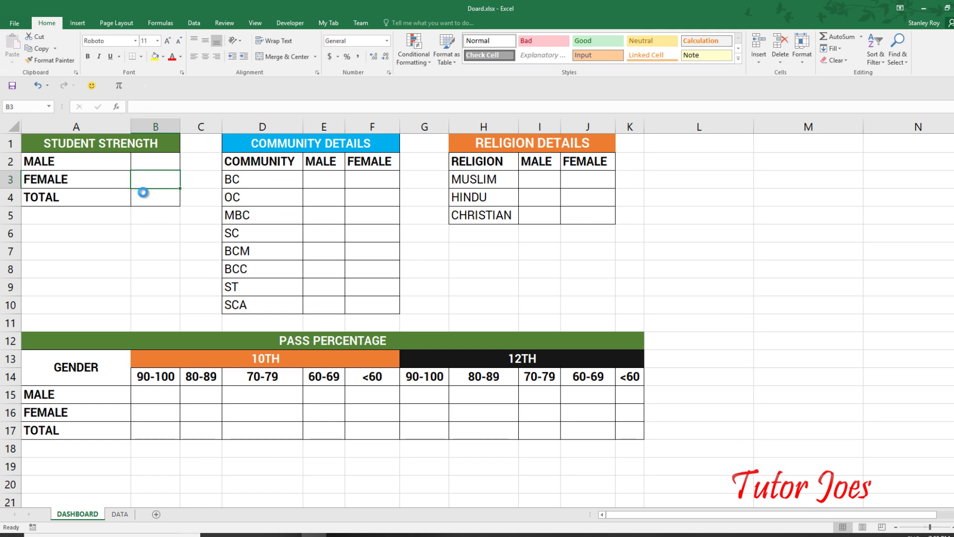
scroll(140, 192, "up", 2)
scroll(158, 207, "up", 1)
scroll(158, 206, "up", 3)
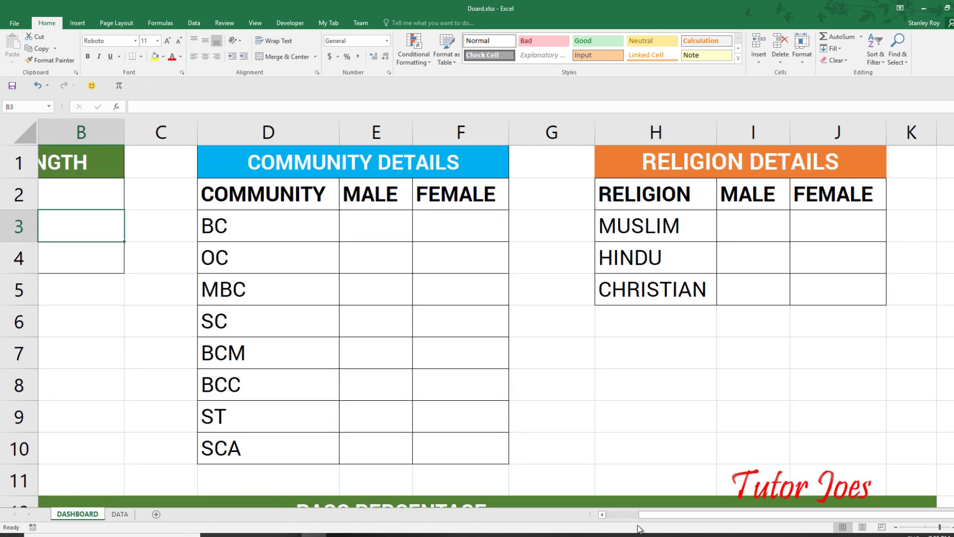
left_click(602, 514)
left_click(145, 229)
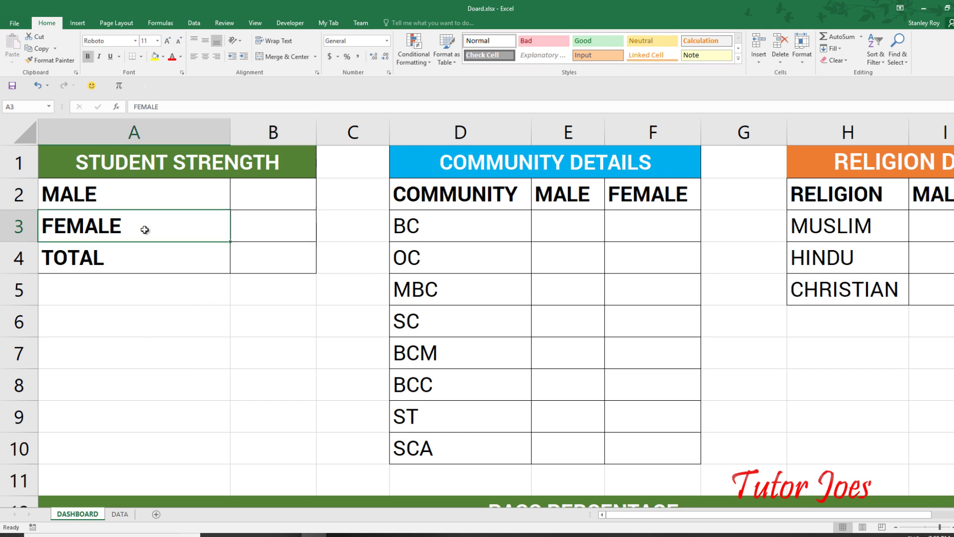
left_click(143, 263)
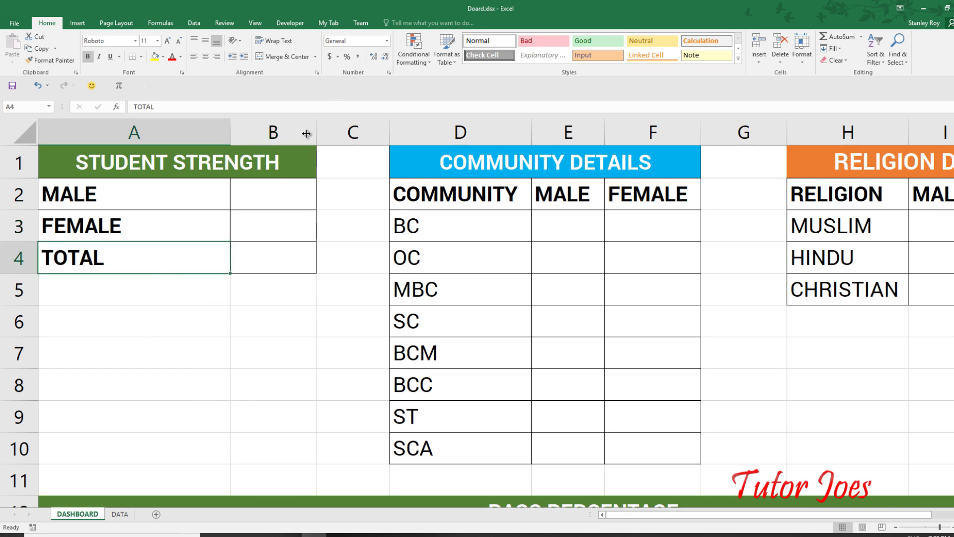
left_click(262, 194)
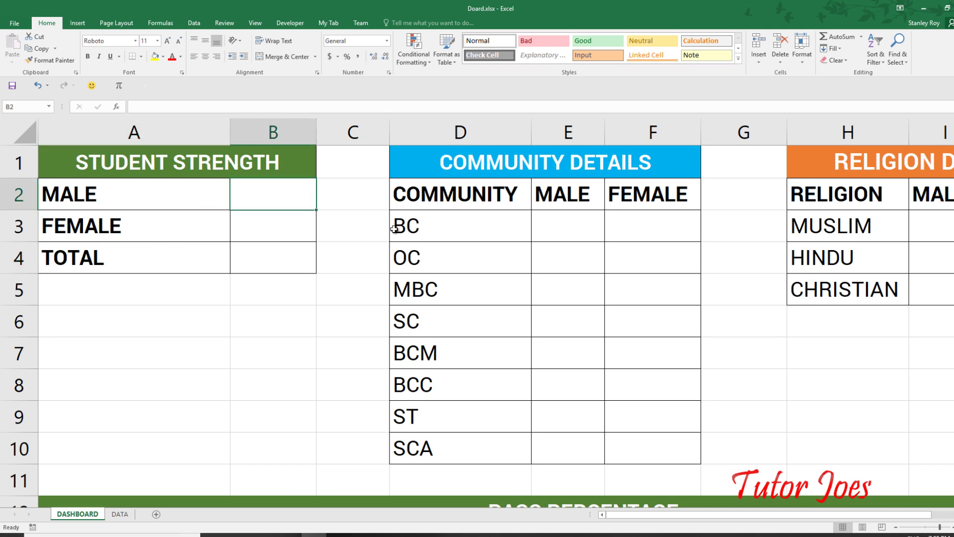
Enter a COUNT formula in TOTAL cell B4 referencing DATA column B
type("=count")
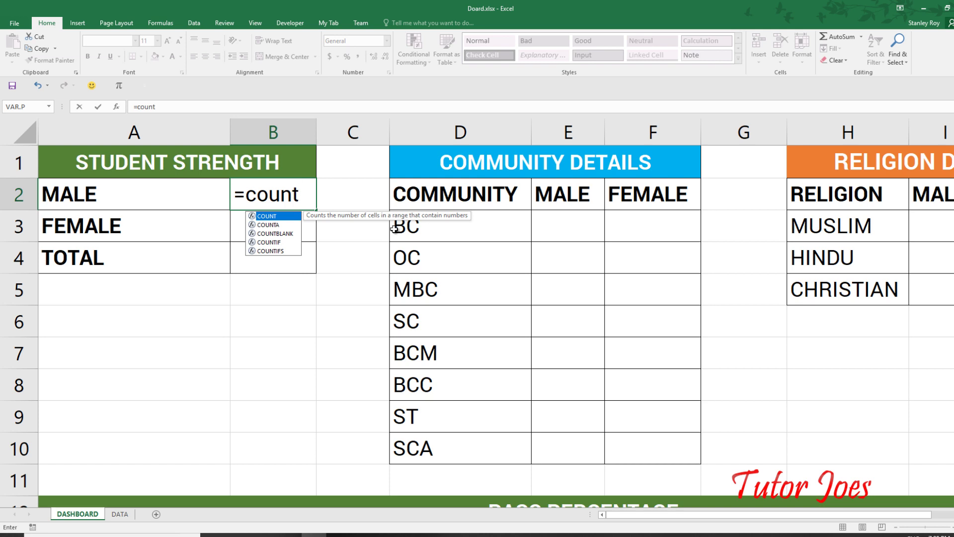
key("Escape")
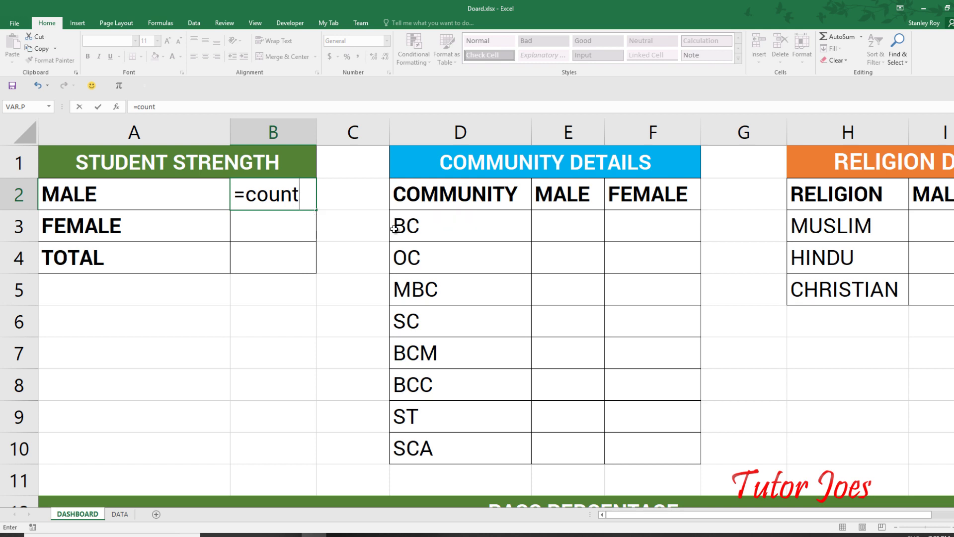
key("Escape")
key("Down")
key("Down")
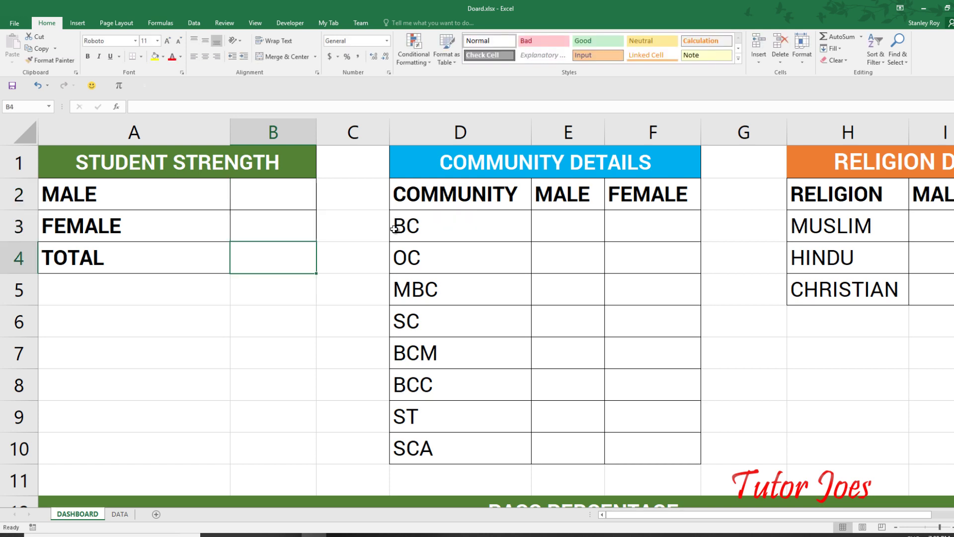
type("=count(")
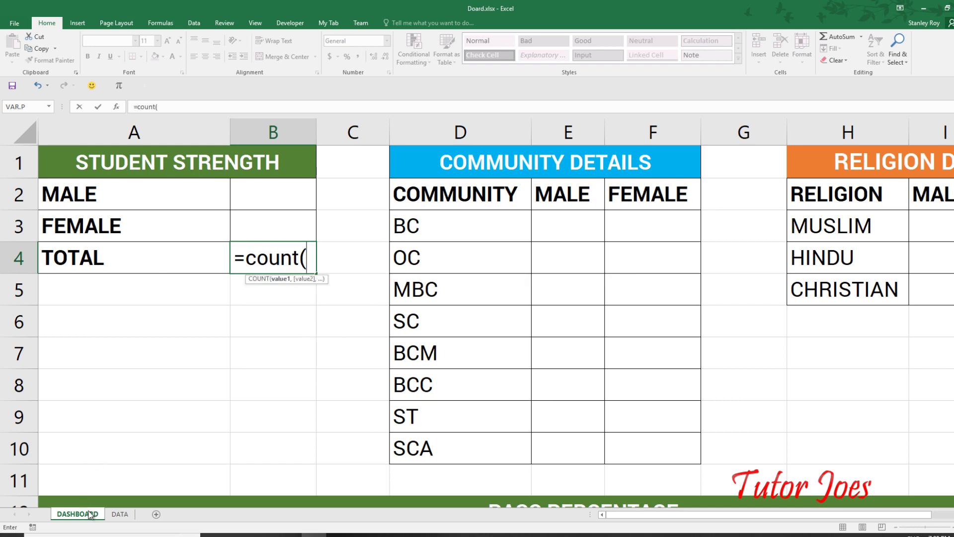
left_click(120, 514)
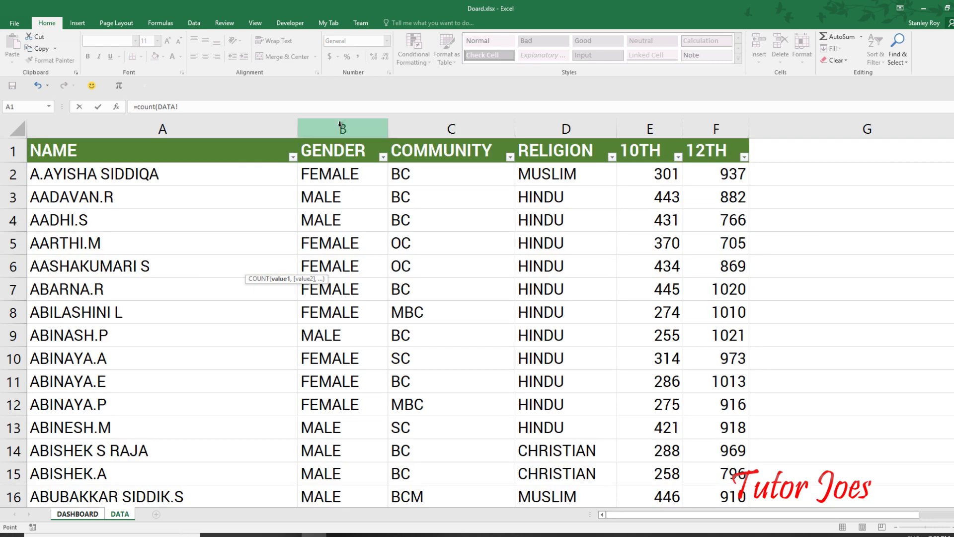
left_click(340, 126)
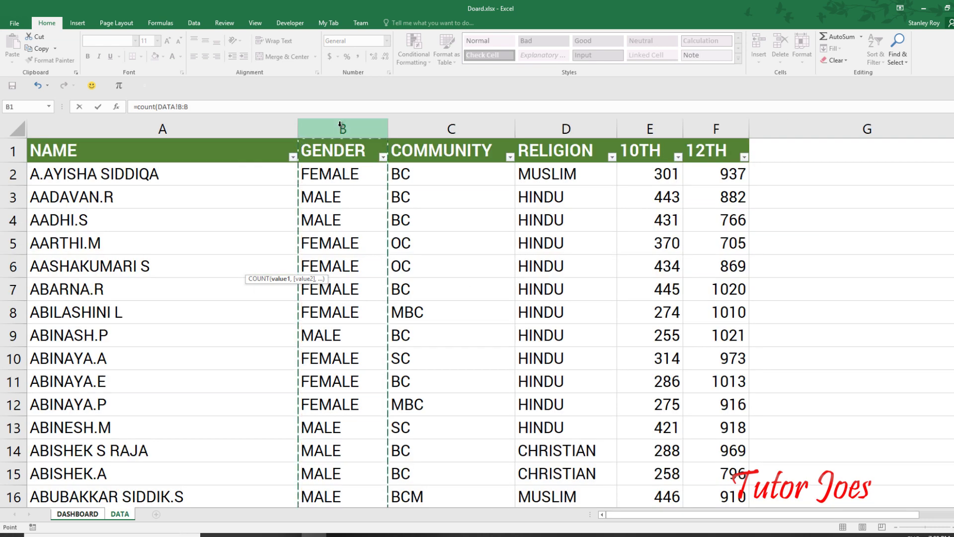
left_click(198, 107)
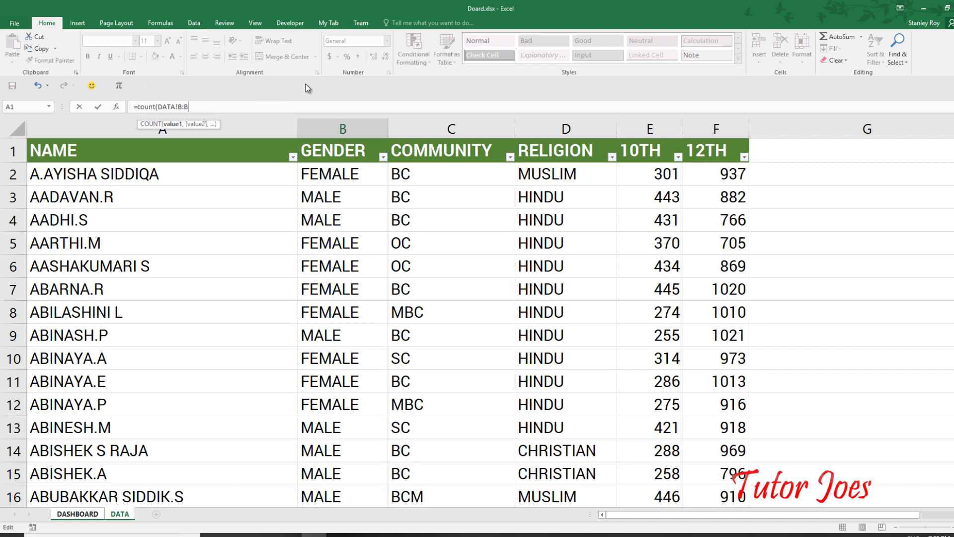
type(")")
key("Return")
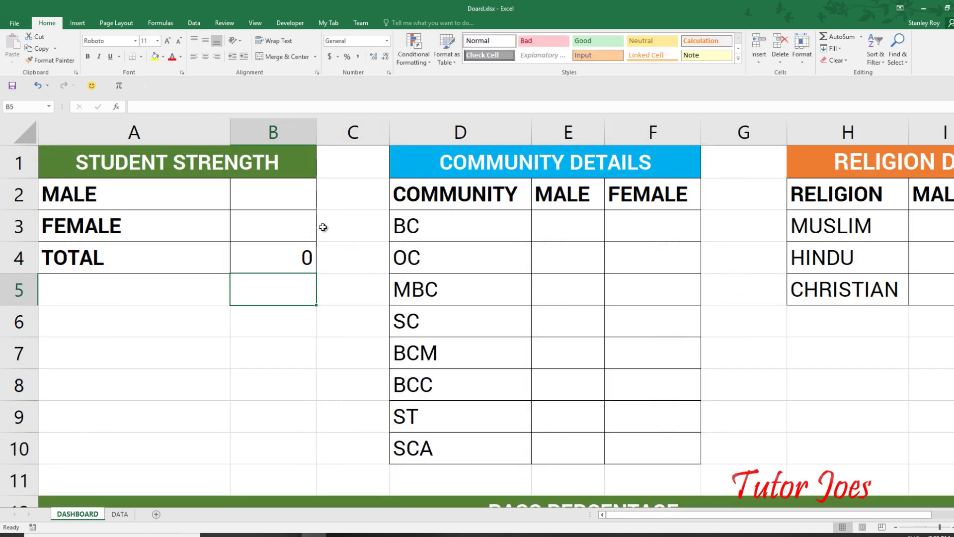
Change B4 to =COUNTA(DATA!B:B) so it returns 2523
double_click(306, 252)
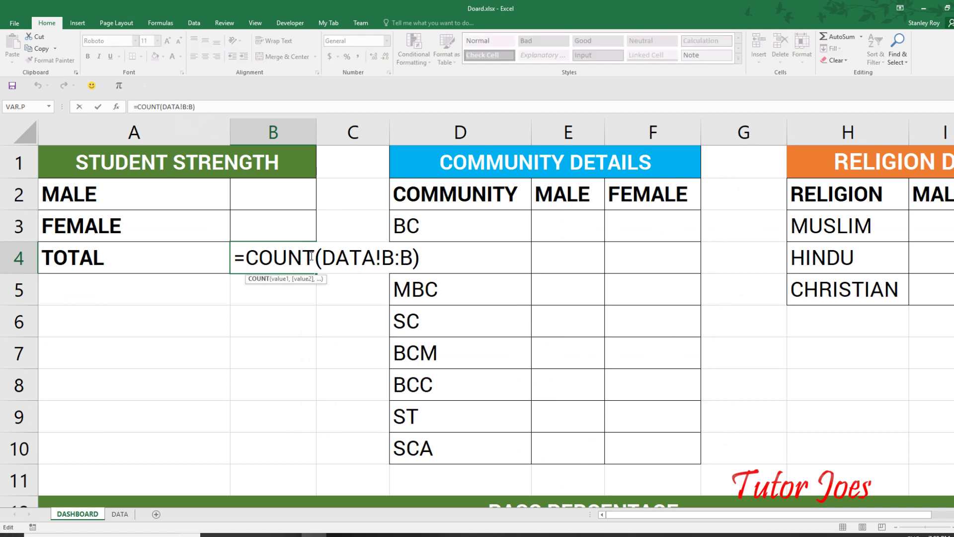
left_click(312, 259)
type("A")
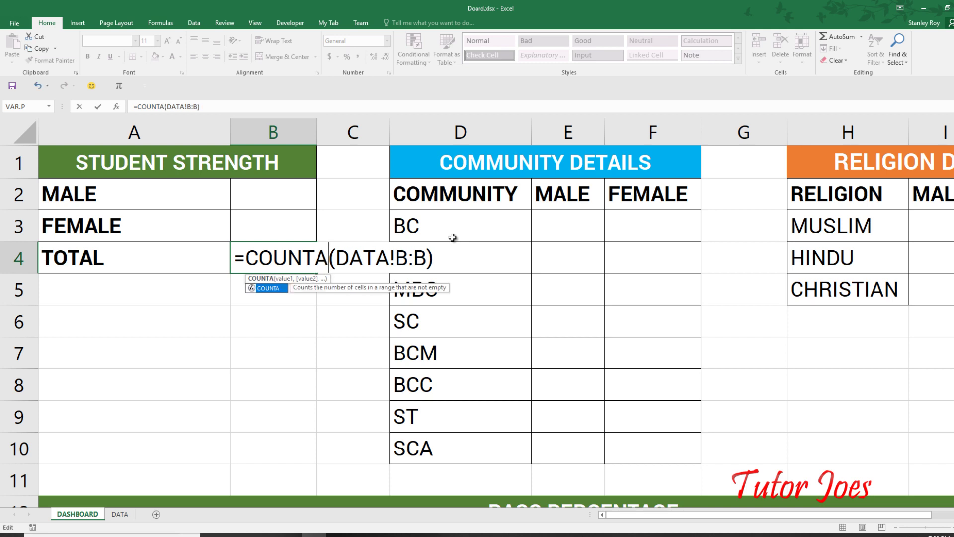
key("Return")
left_click(285, 268)
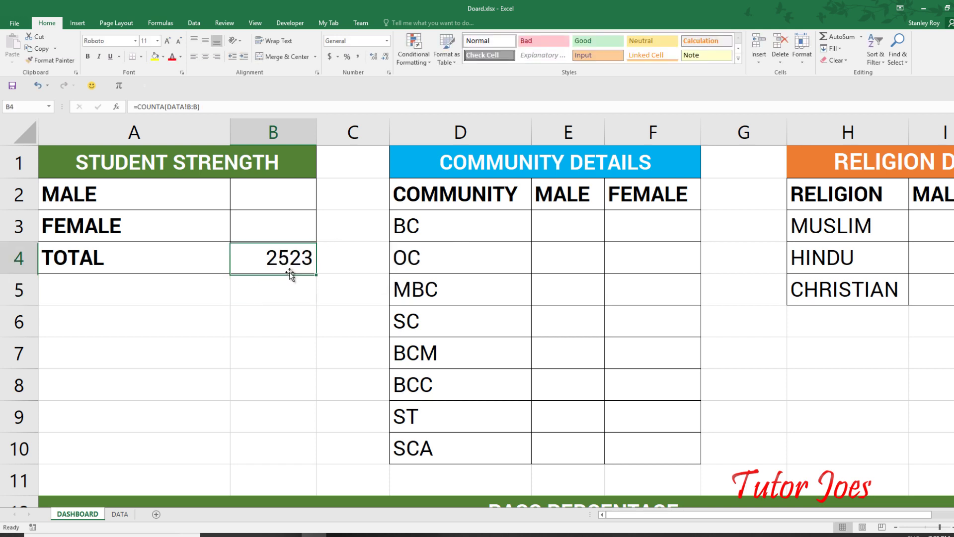
left_click(118, 513)
Select the gender entries in DATA column B down to the last row to verify the count
left_click(346, 184)
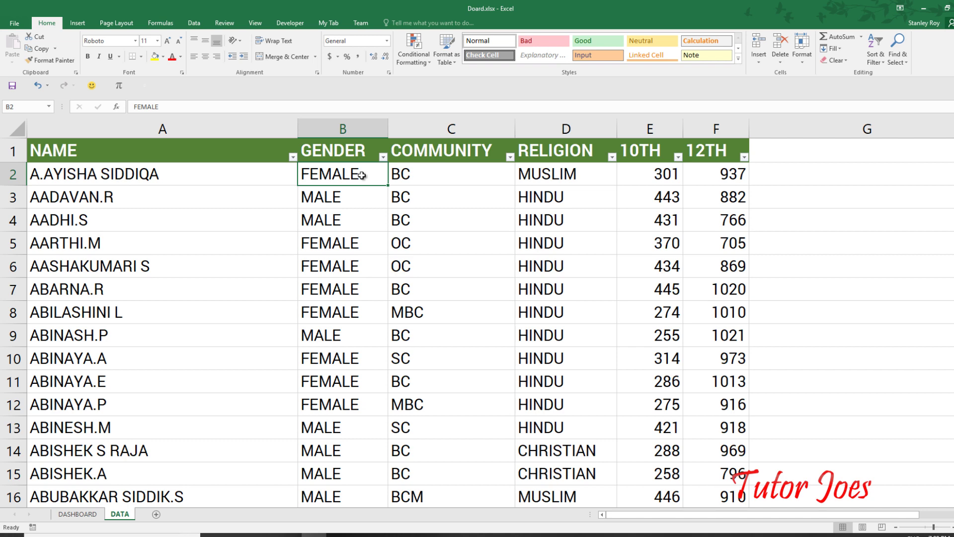
key("ctrl+shift+Down")
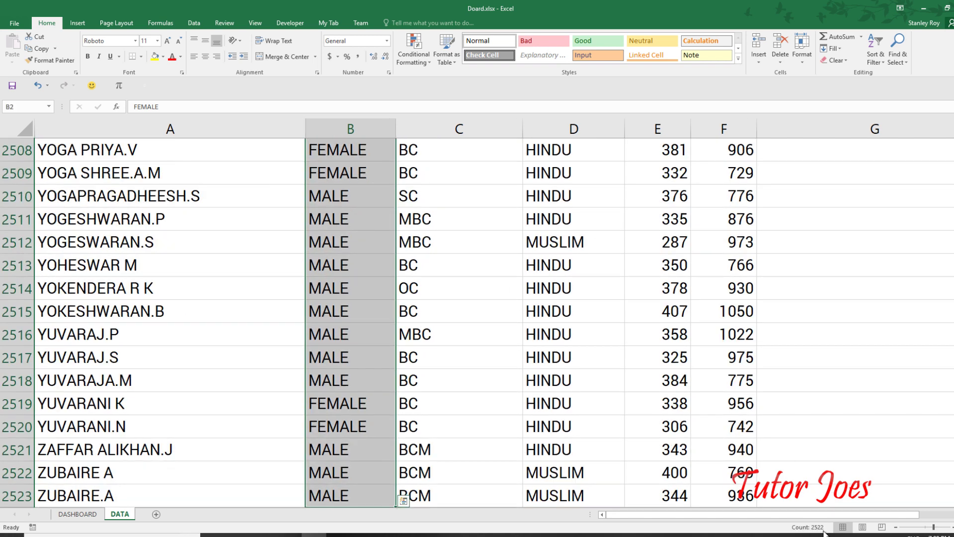
scroll(836, 334, "up", 4)
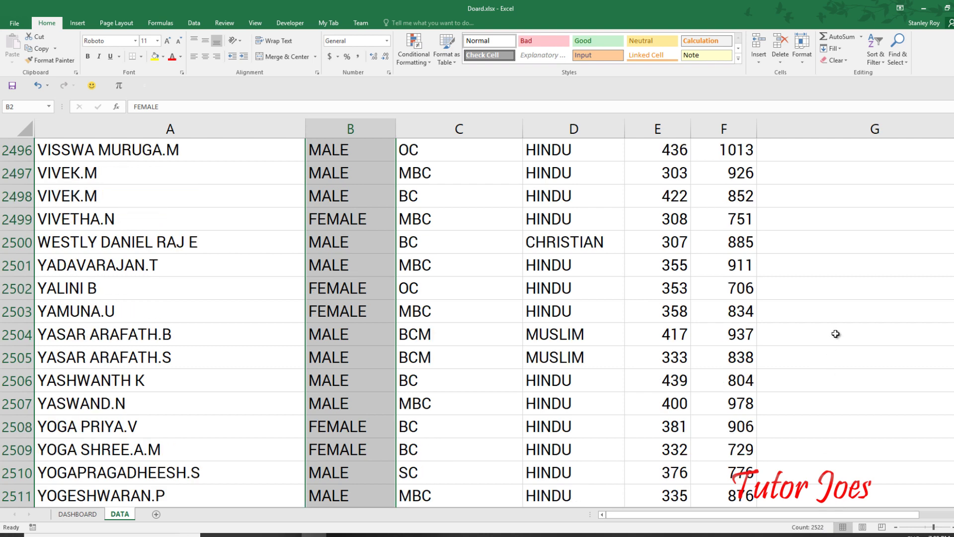
scroll(836, 334, "up", 20)
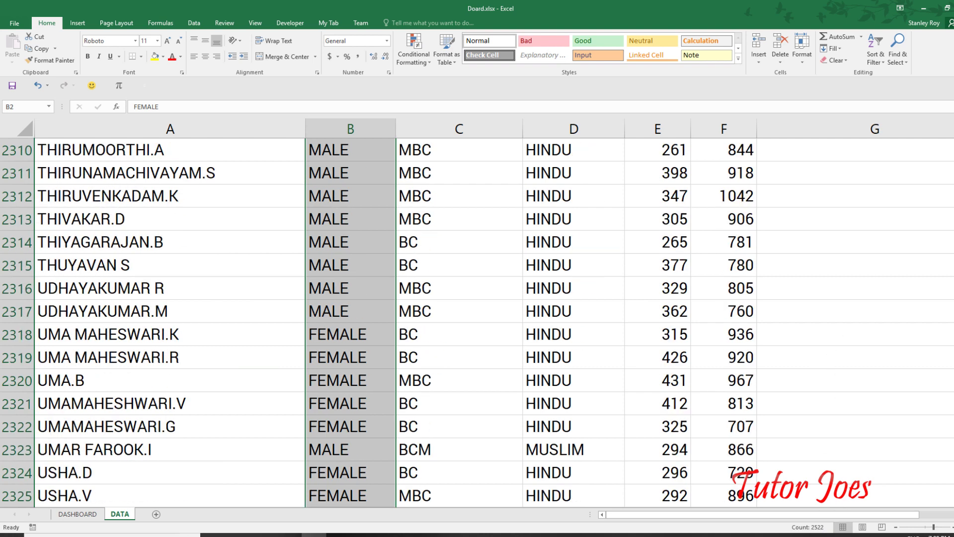
scroll(477, 323, "up", 20)
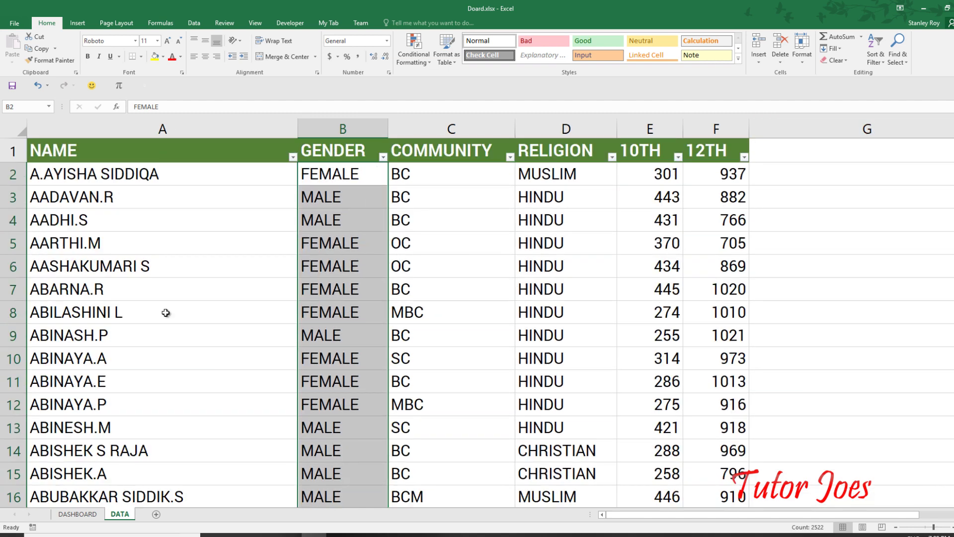
Edit B4 to =COUNTA(DATA!B:B)-1 so the total excludes the header, showing 2522
left_click(83, 513)
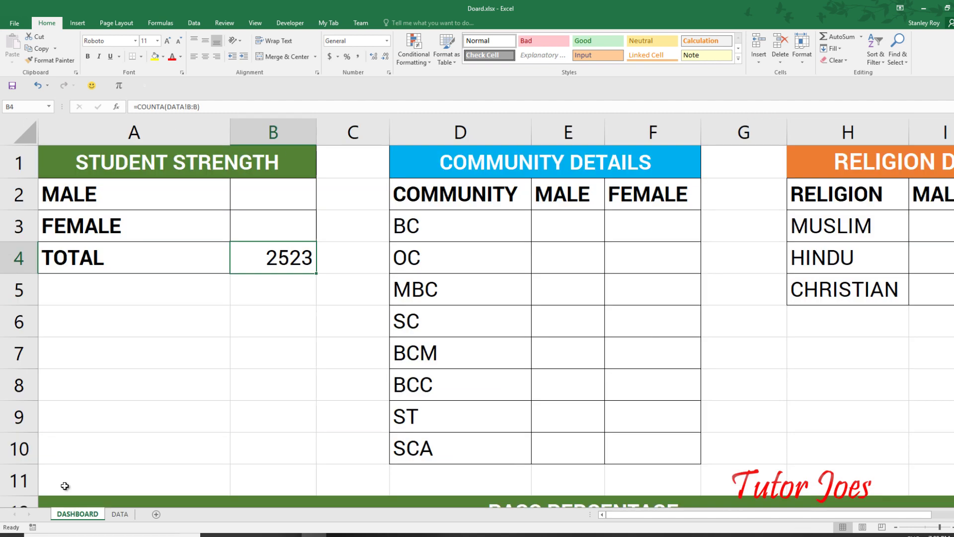
double_click(258, 265)
left_click(452, 260)
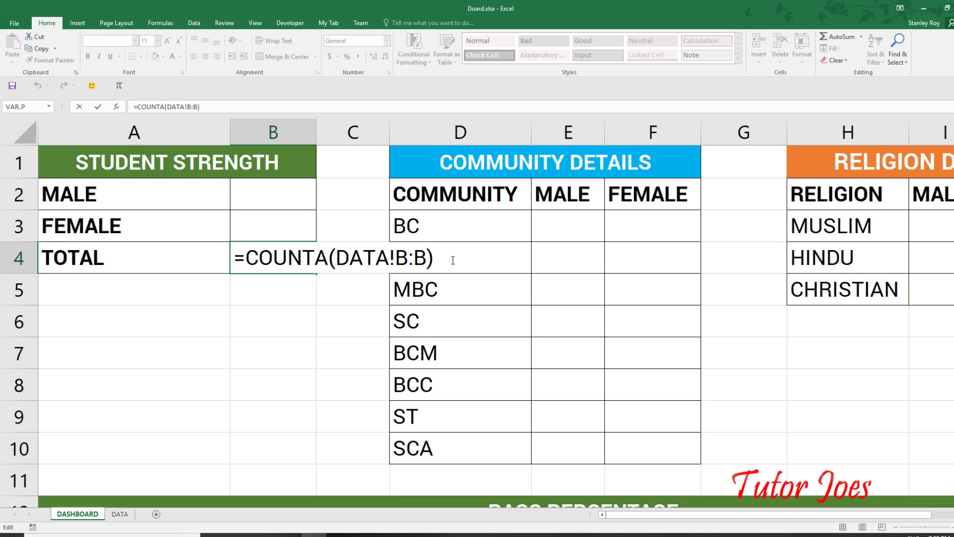
type("-1")
key("Return")
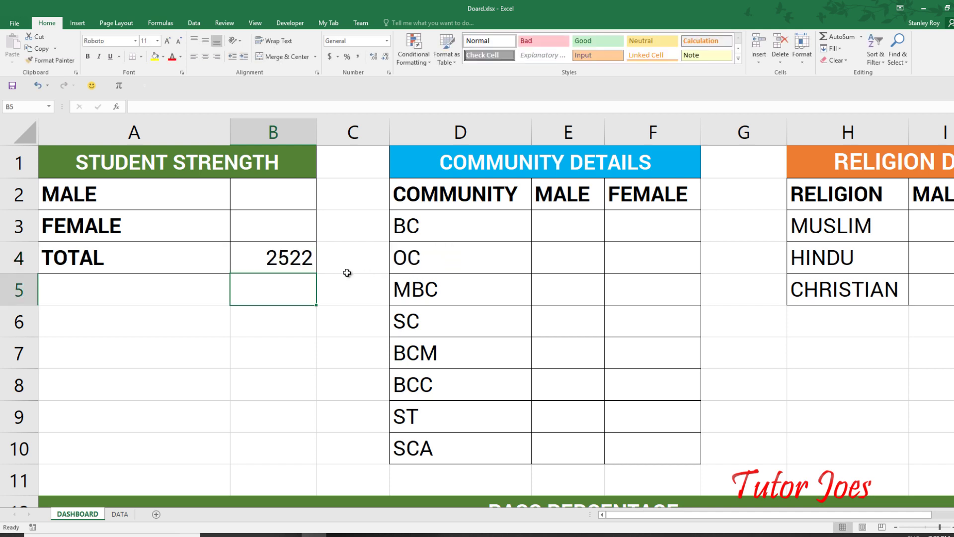
left_click(274, 258)
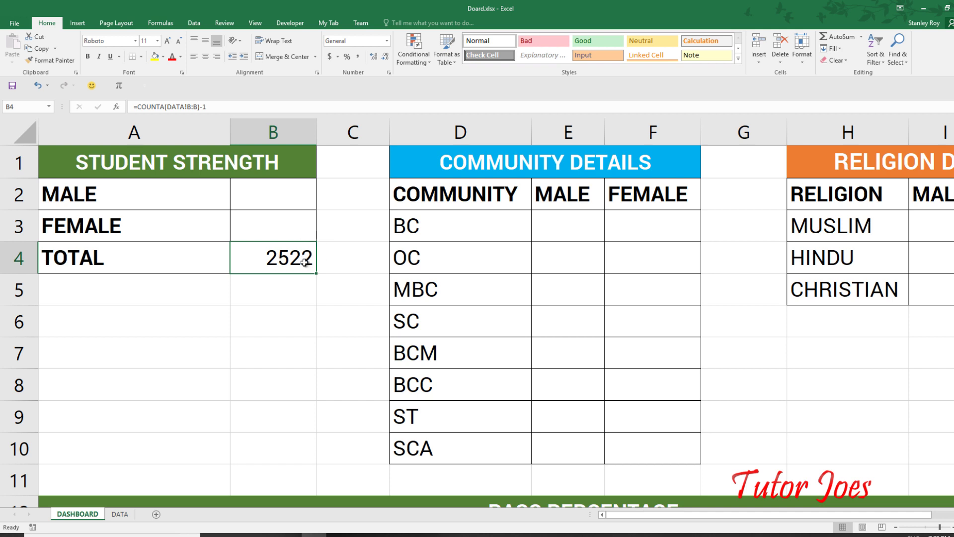
Enter =COUNTIF(DATA!B:B,"MALE") in B2, giving 1562 male students
left_click(116, 193)
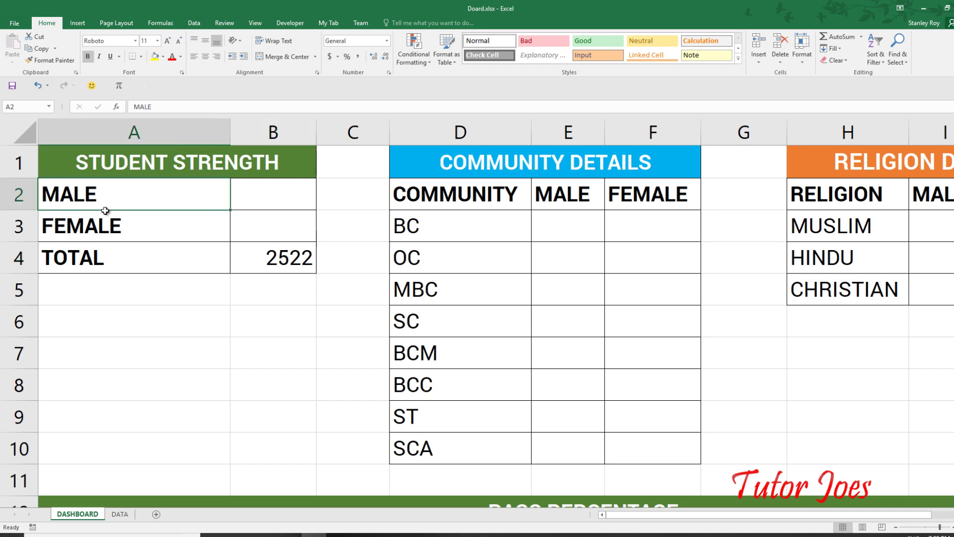
left_click(105, 220)
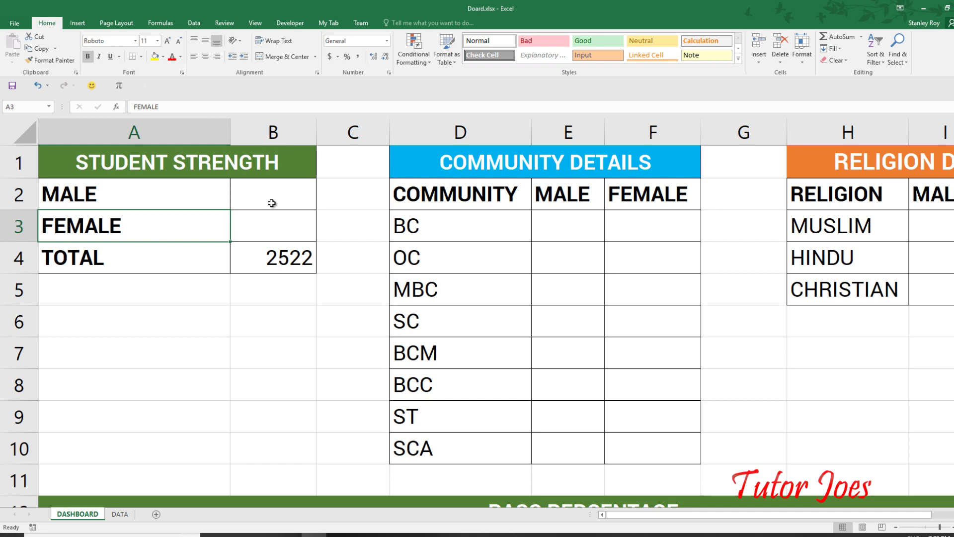
left_click(271, 204)
type("=counta")
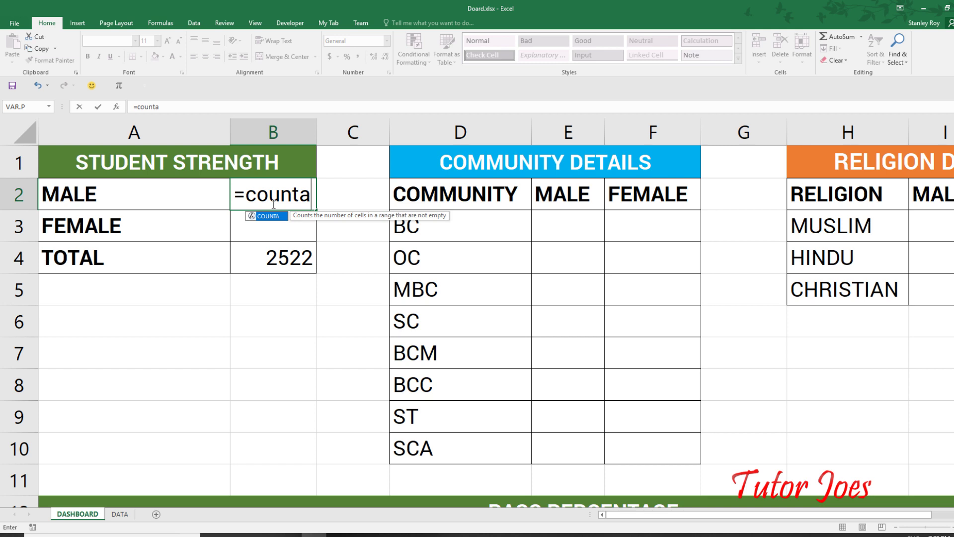
key("BackSpace")
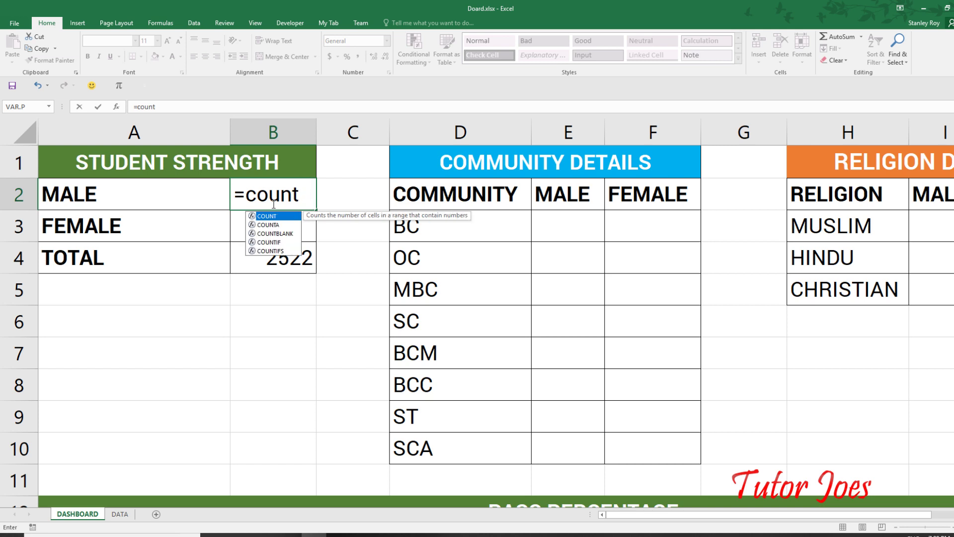
key("Down")
key("Down")
key("Down")
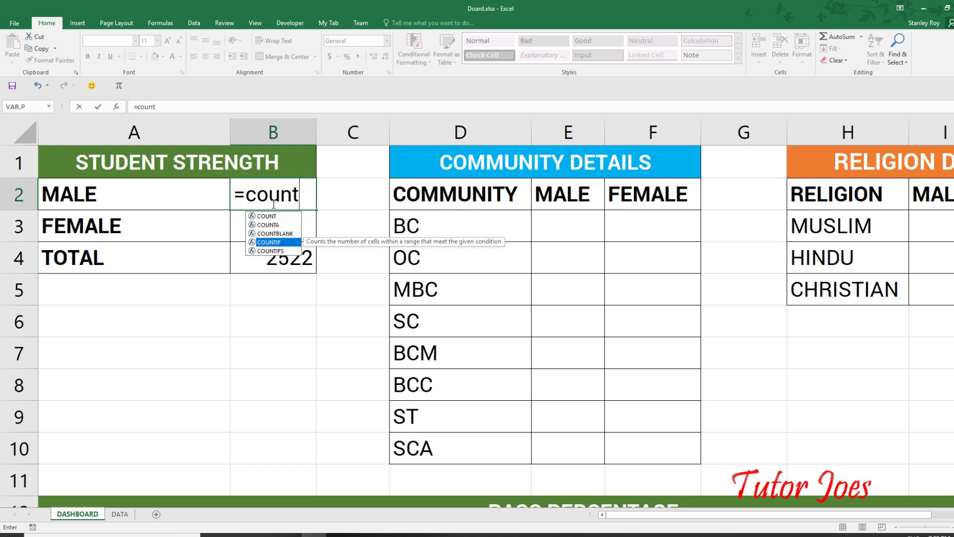
key("Tab")
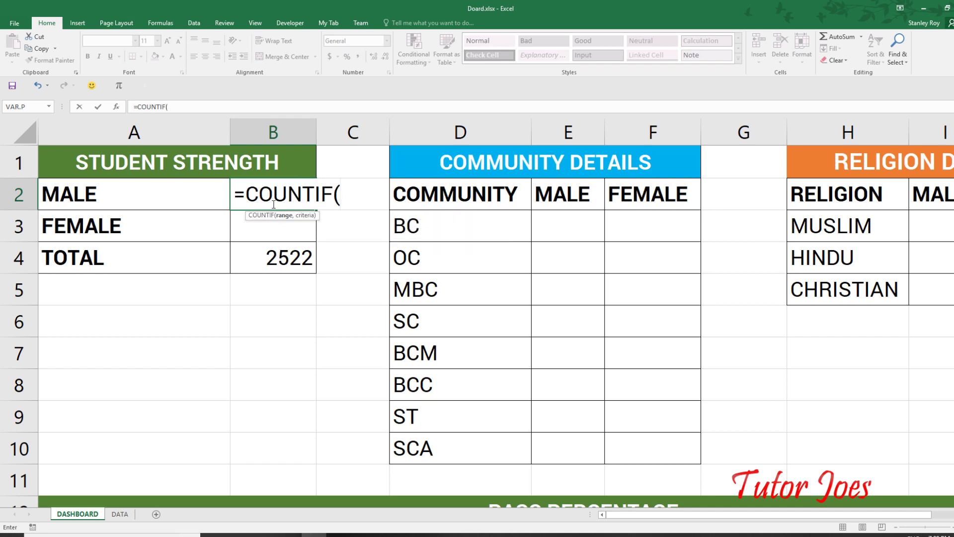
left_click(120, 514)
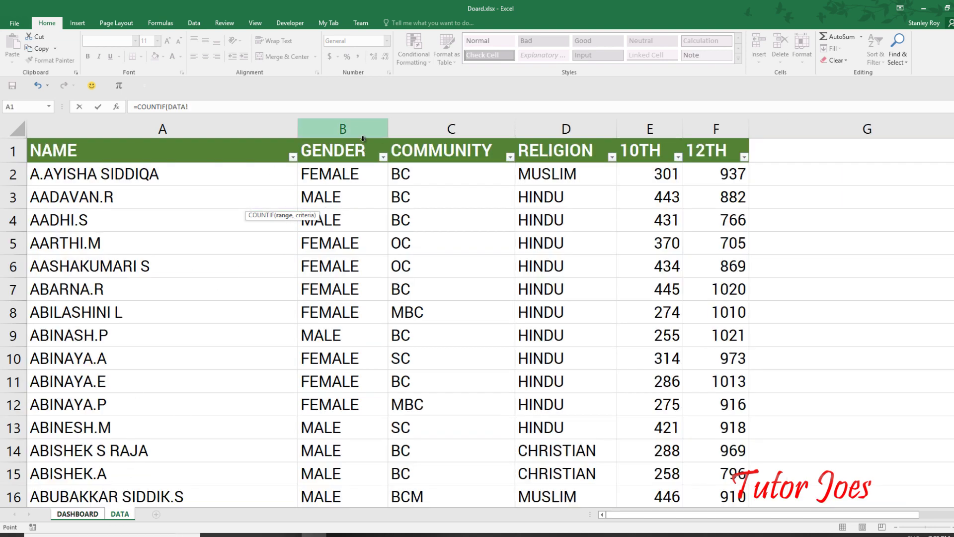
left_click(346, 124)
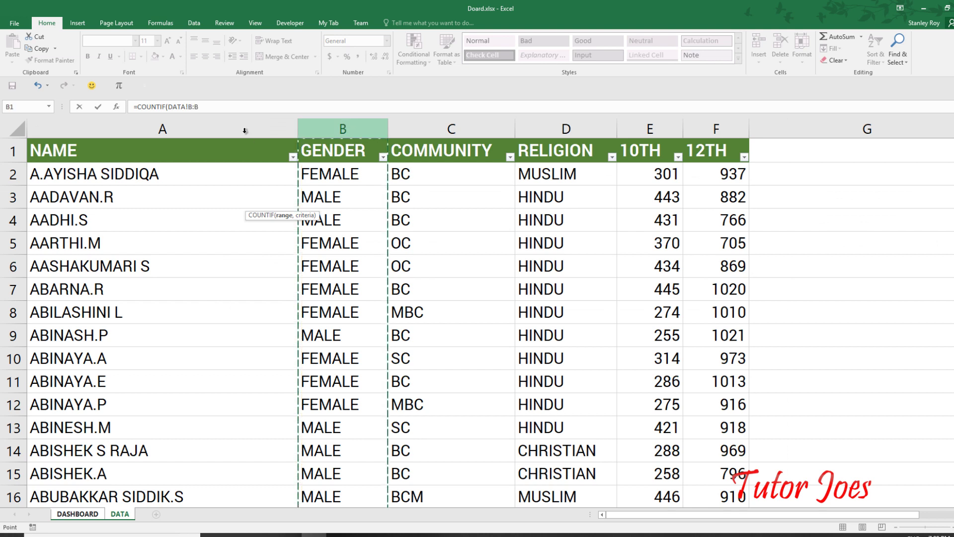
type(",\"MALE")
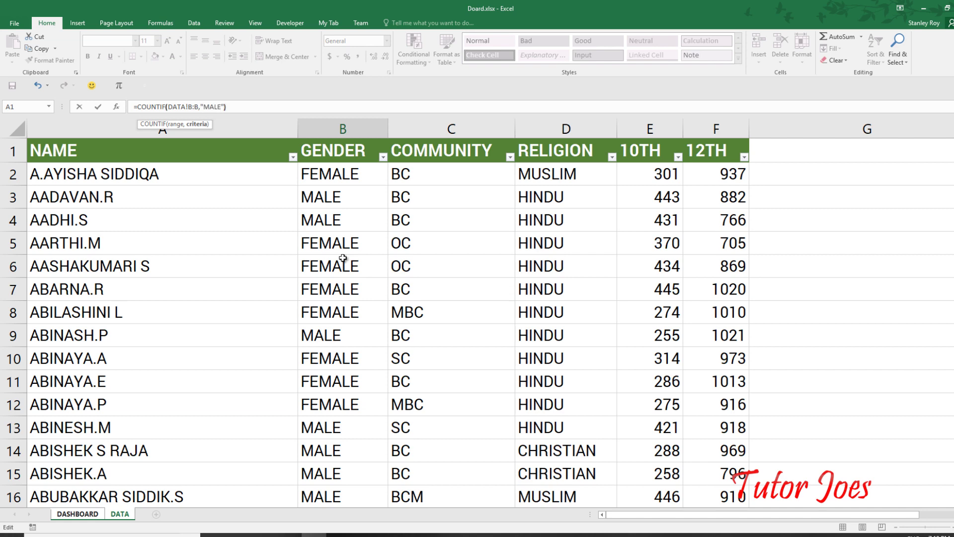
key("Return")
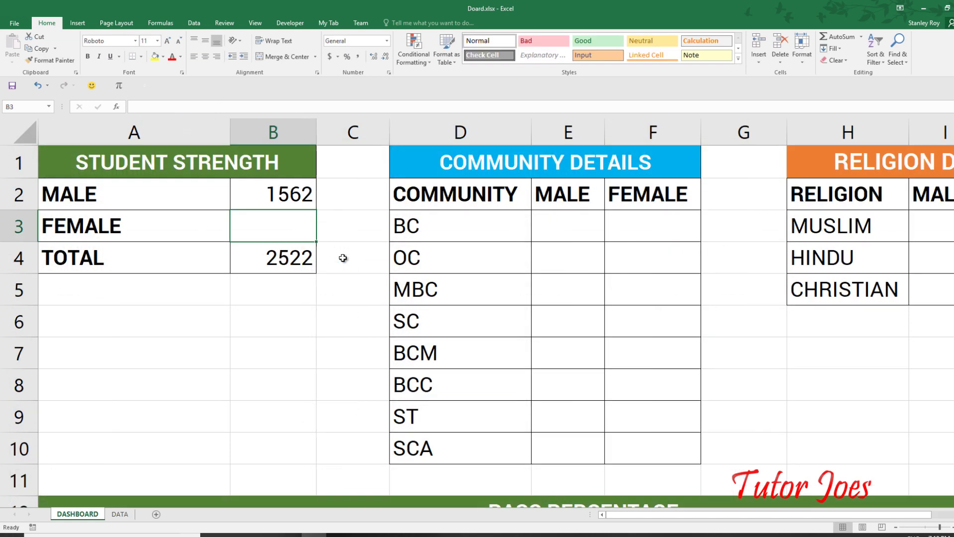
Copy the male formula into B3 and change it to count "FEMALE", giving 960
left_click(273, 194)
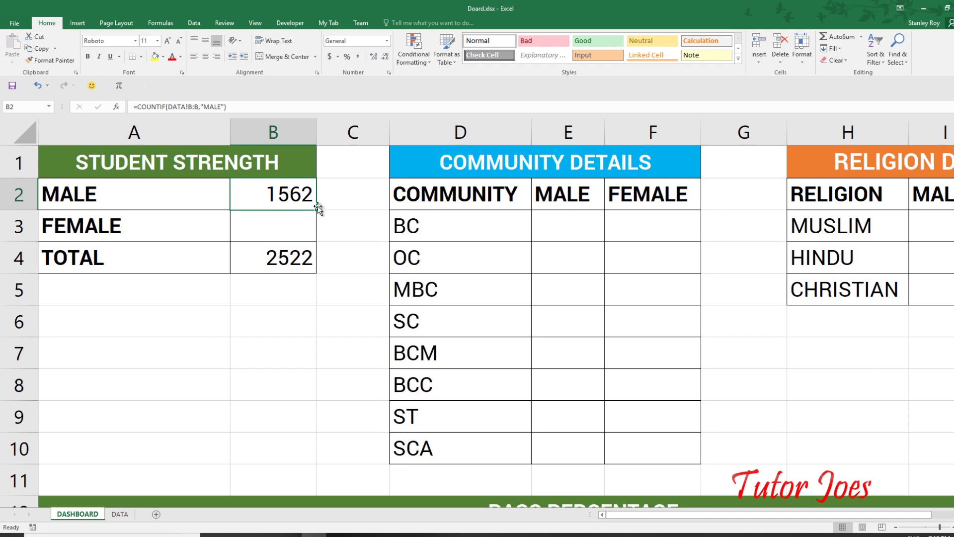
left_click_drag(318, 226, 317, 237)
left_click(299, 225)
double_click(298, 226)
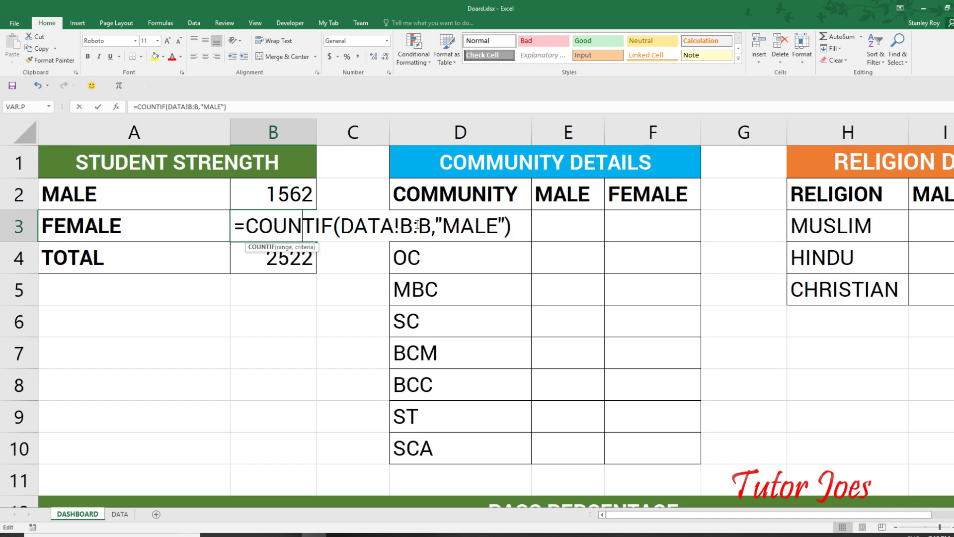
key("Right")
key("Right")
key("Right")
key("Right")
key("Right")
key("Right")
key("Right")
key("Right")
key("Right")
key("Right")
key("Right")
key("Right")
key("Right")
key("Right")
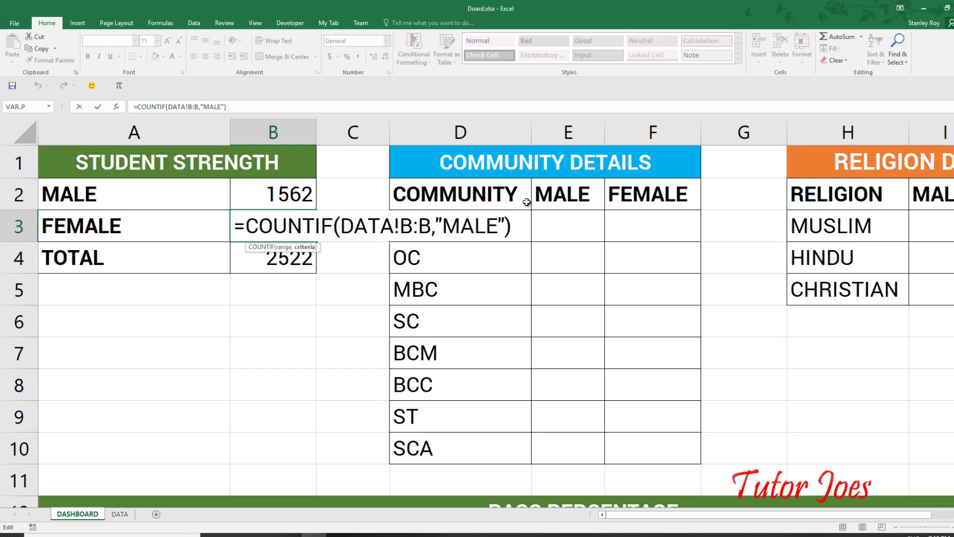
type("FE")
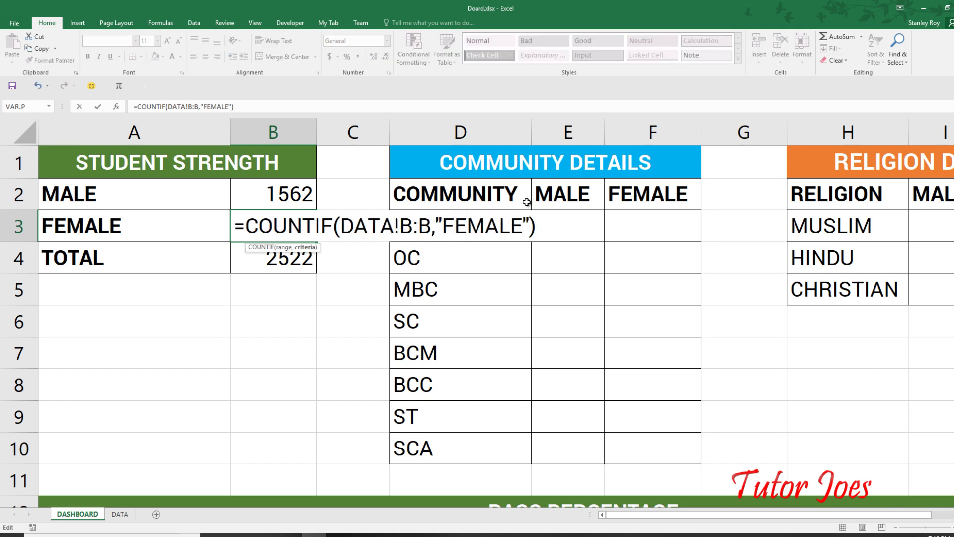
key("Return")
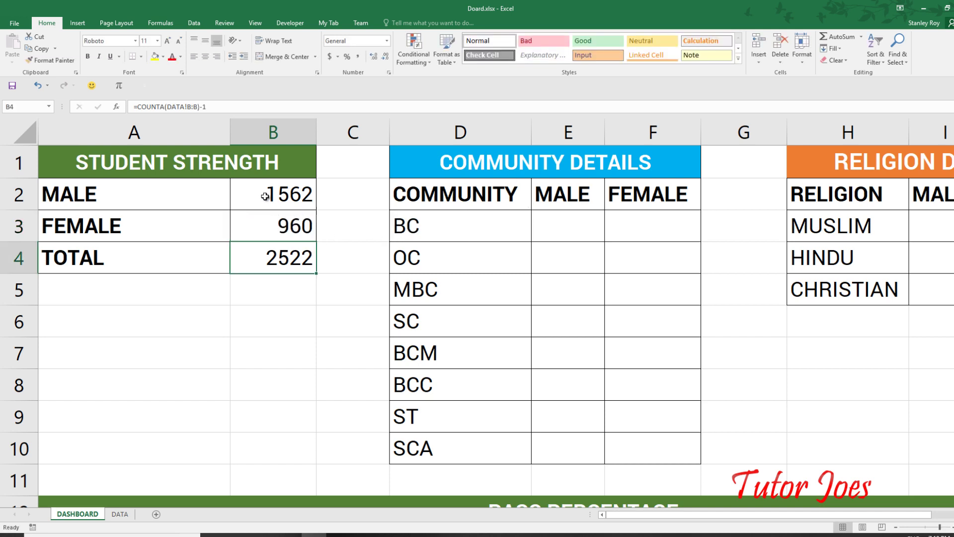
Select B2:B3 to confirm male and female counts sum to 2522
left_click(257, 196)
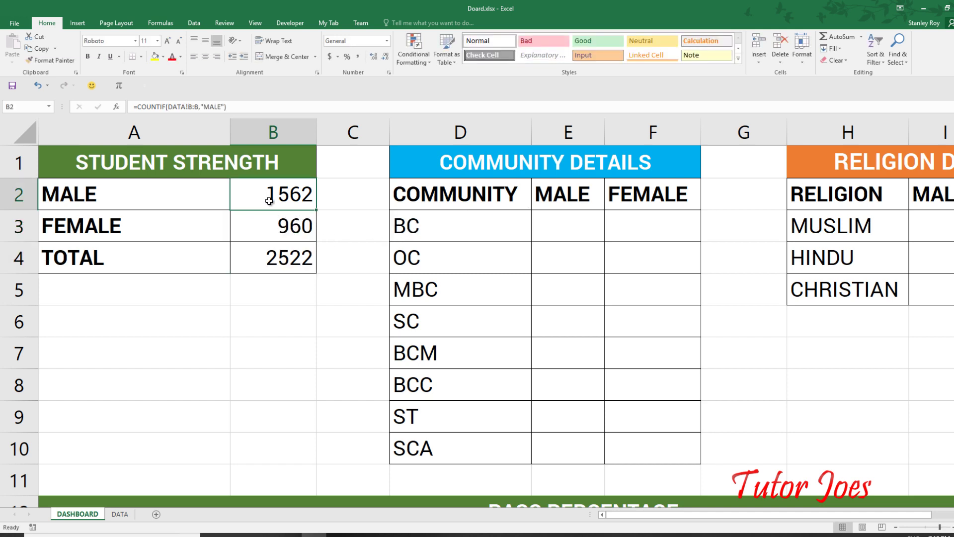
left_click(276, 226)
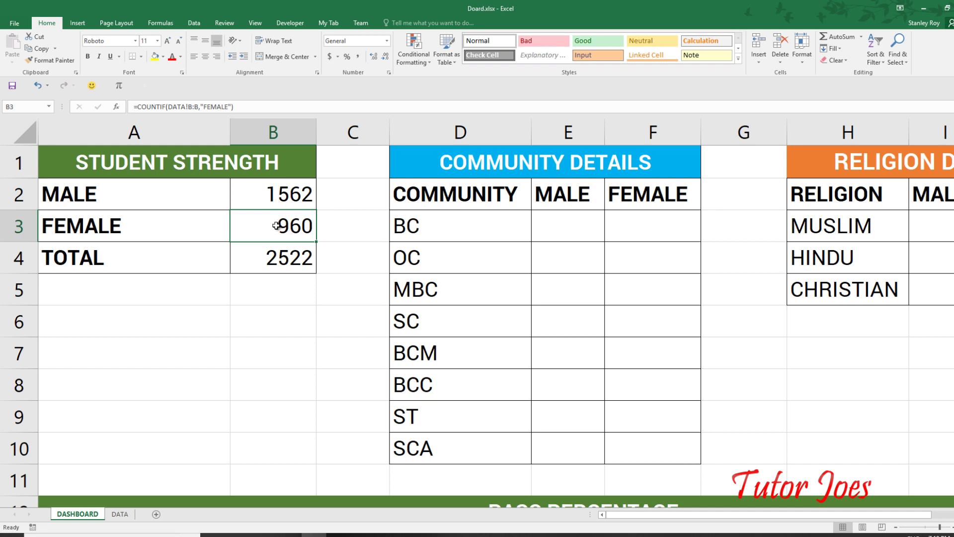
left_click_drag(282, 195, 279, 226)
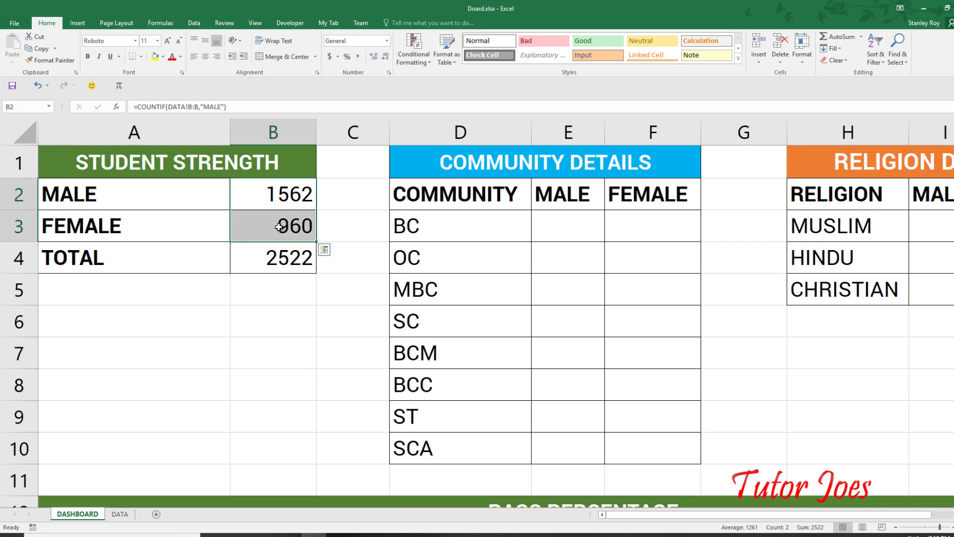
Review the strength values 1562, 960 and 2522 and the male COUNTIF formula in B2
left_click(208, 202)
left_click(276, 193)
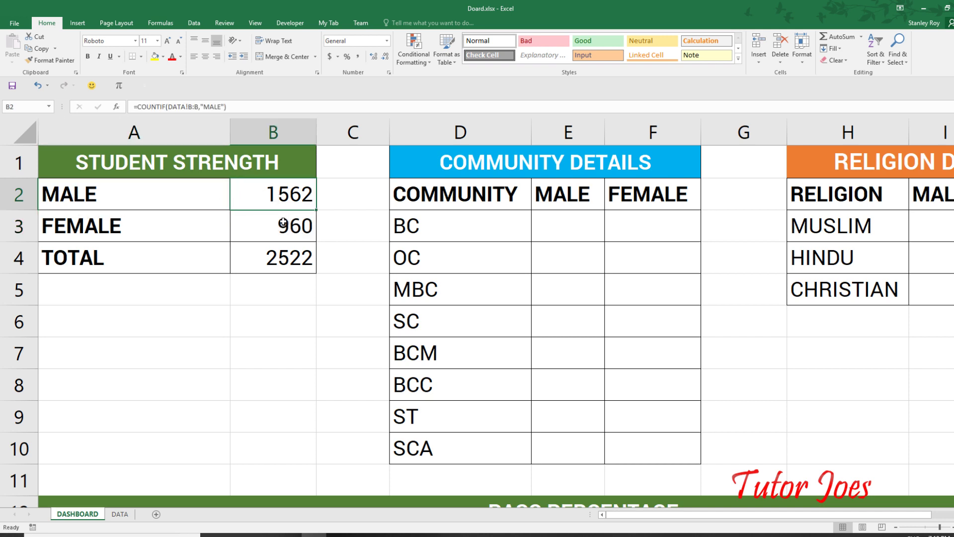
left_click(283, 223)
left_click(293, 258)
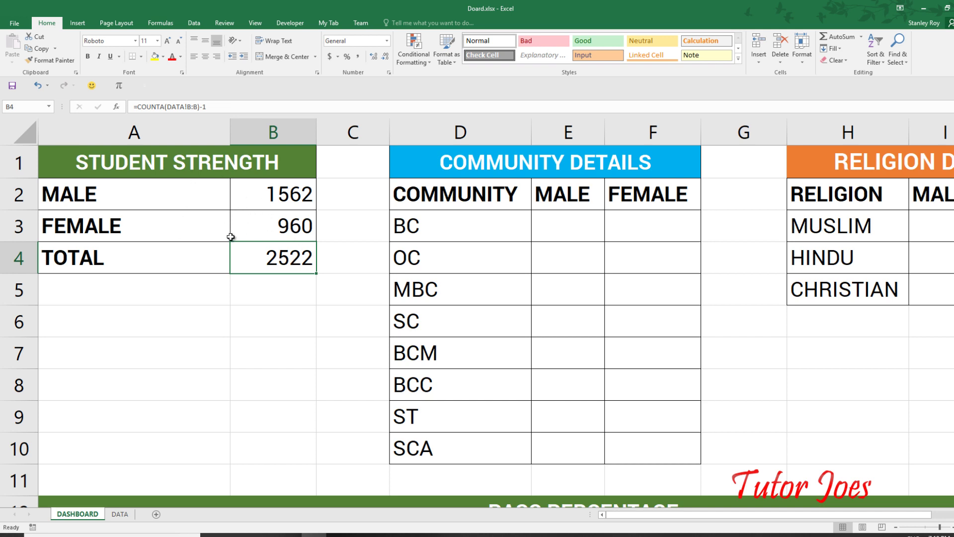
left_click(278, 199)
double_click(298, 201)
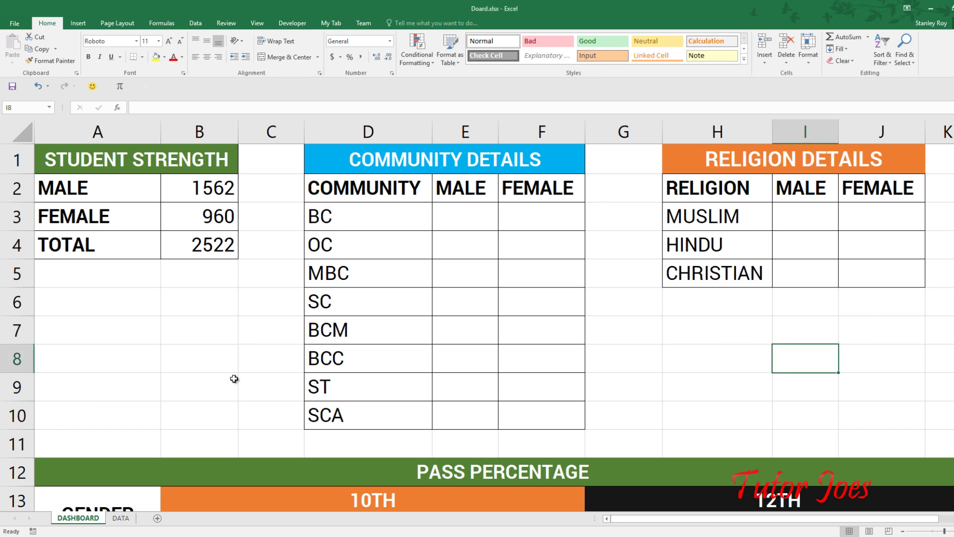
Look over the empty community table's male/female cells E3:F10 and the BCM and BCC labels
left_click(121, 518)
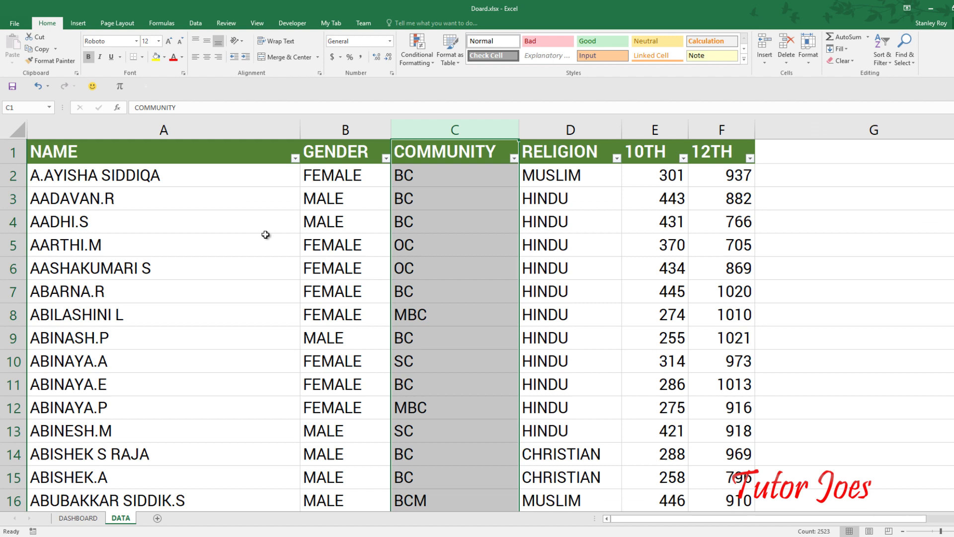
left_click(79, 518)
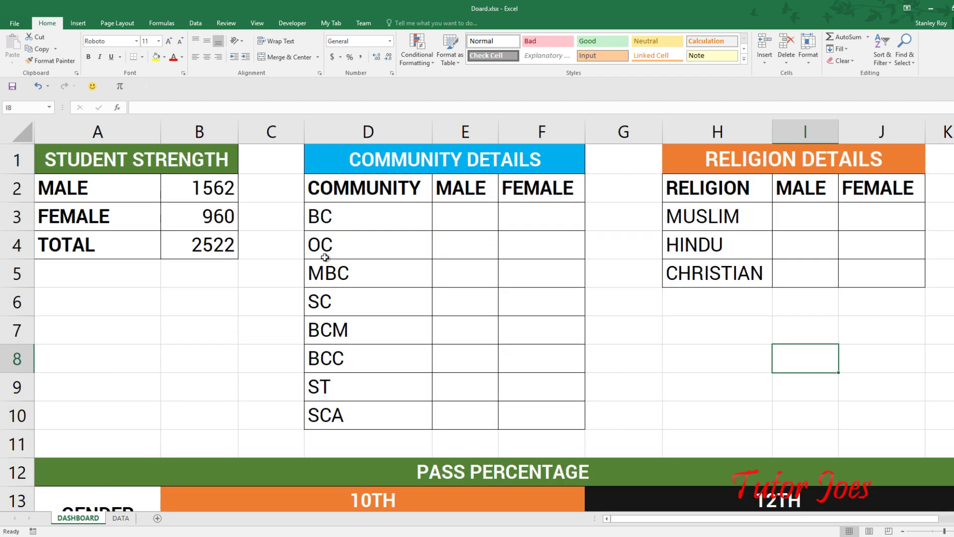
left_click(368, 186)
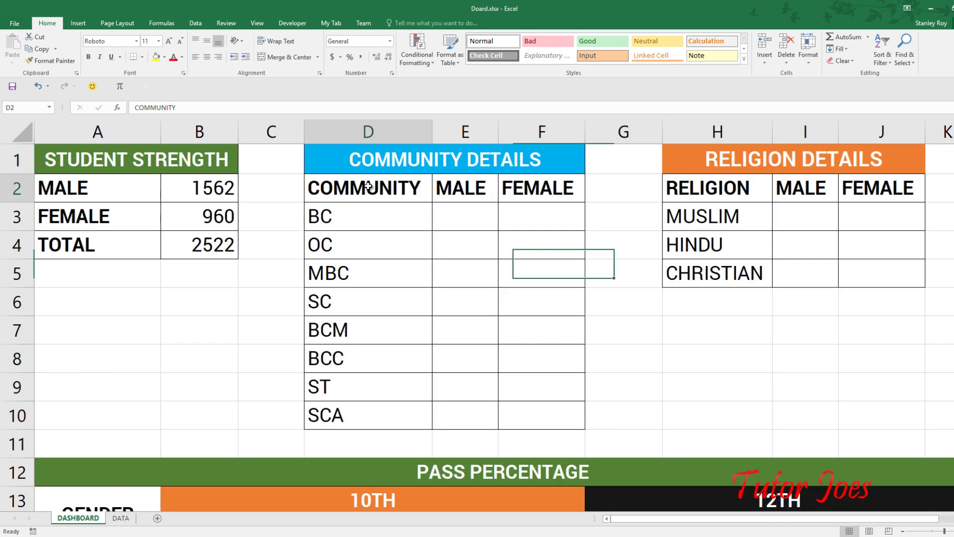
left_click(502, 188)
left_click_drag(496, 217, 560, 415)
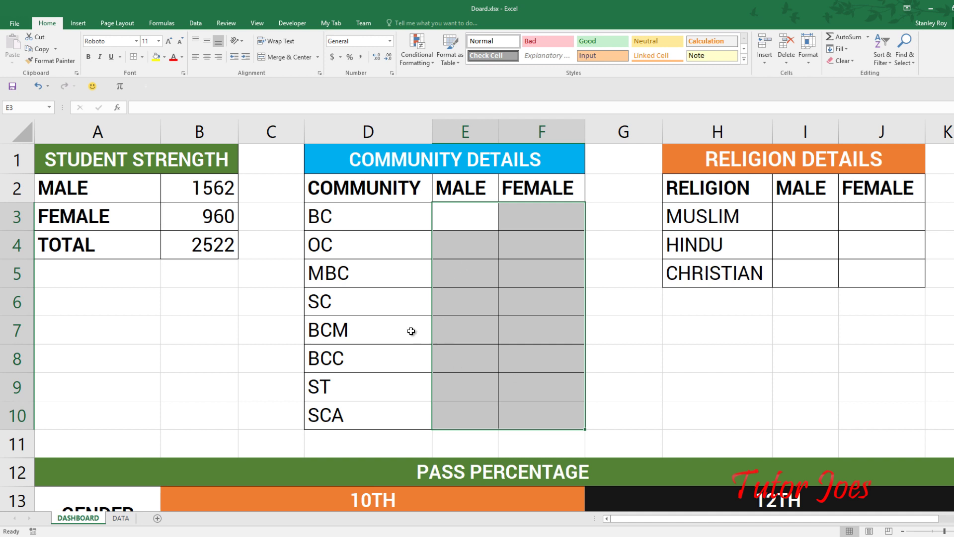
left_click_drag(369, 338, 409, 360)
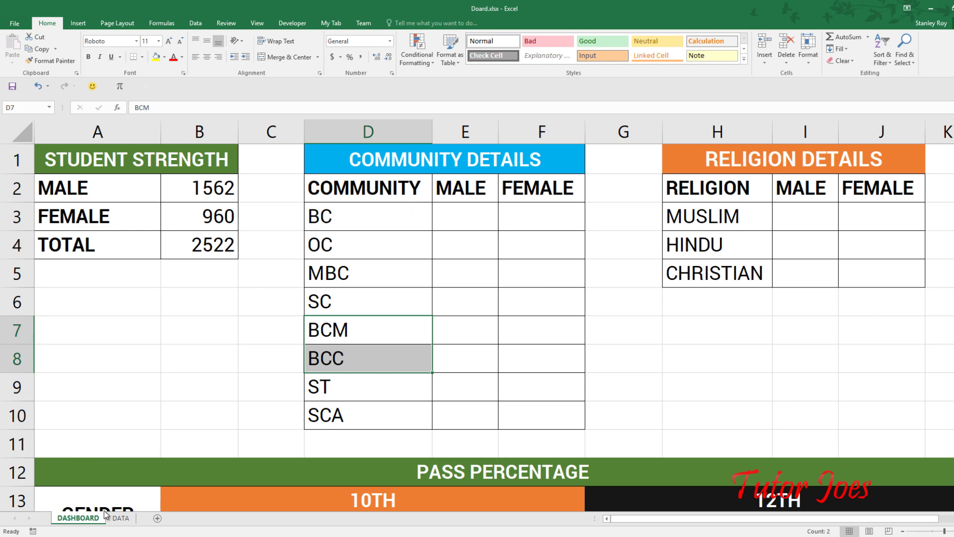
Paste the sheet name DASHBOARD into cell A6 as a reference note
left_click(121, 518)
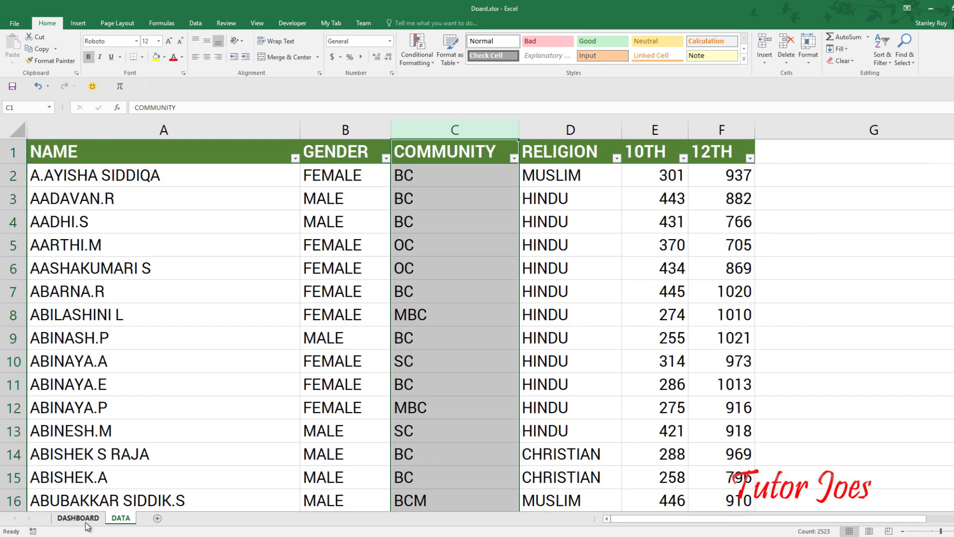
left_click(79, 519)
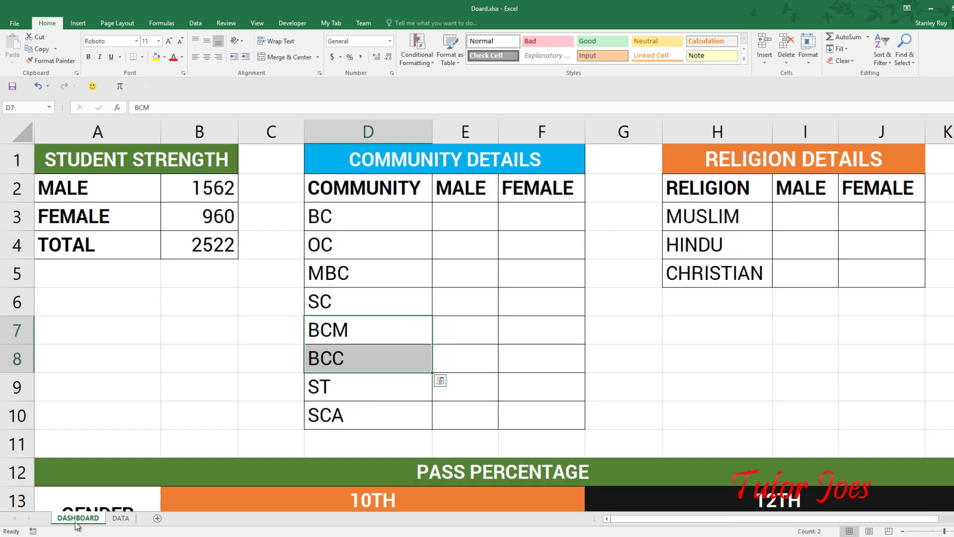
left_click(82, 311)
type("DASHBOARD")
left_click(115, 519)
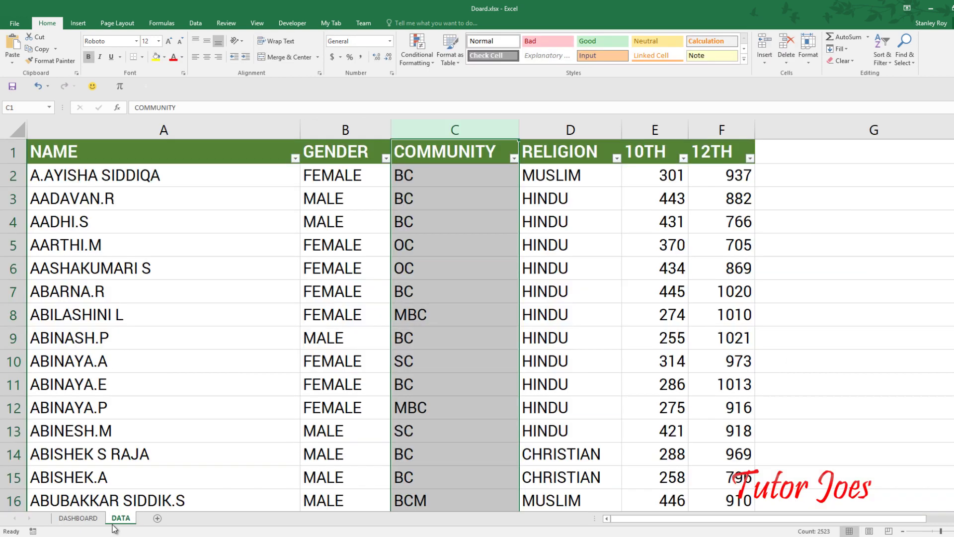
left_click(79, 518)
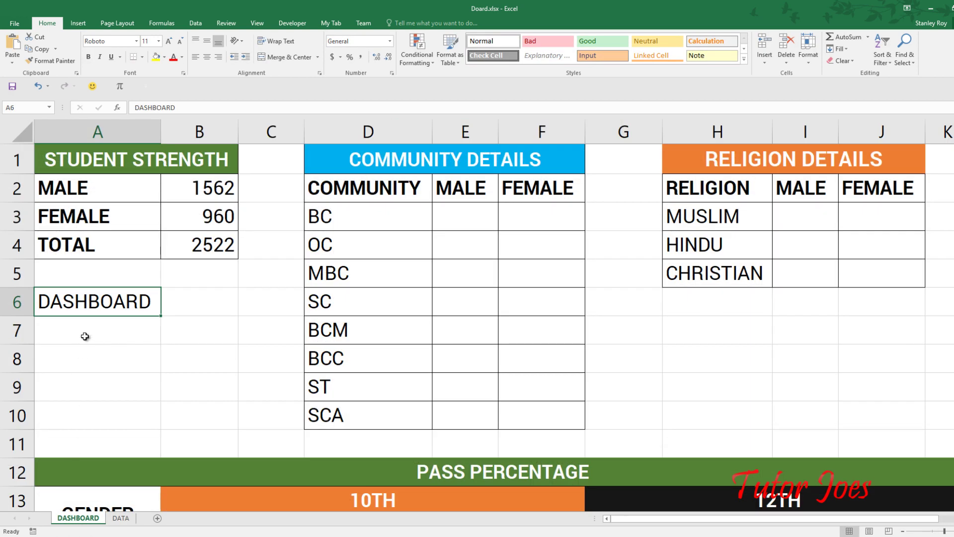
Paste the sheet name DATA into cell A7 beneath the DASHBOARD note
left_click(108, 334)
type("DATA")
left_click(125, 301)
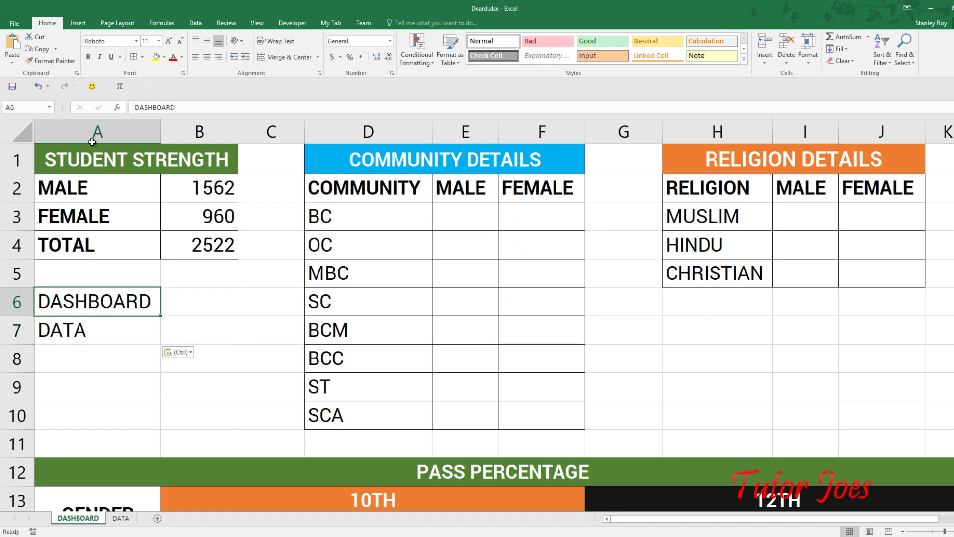
left_click_drag(95, 132, 947, 130)
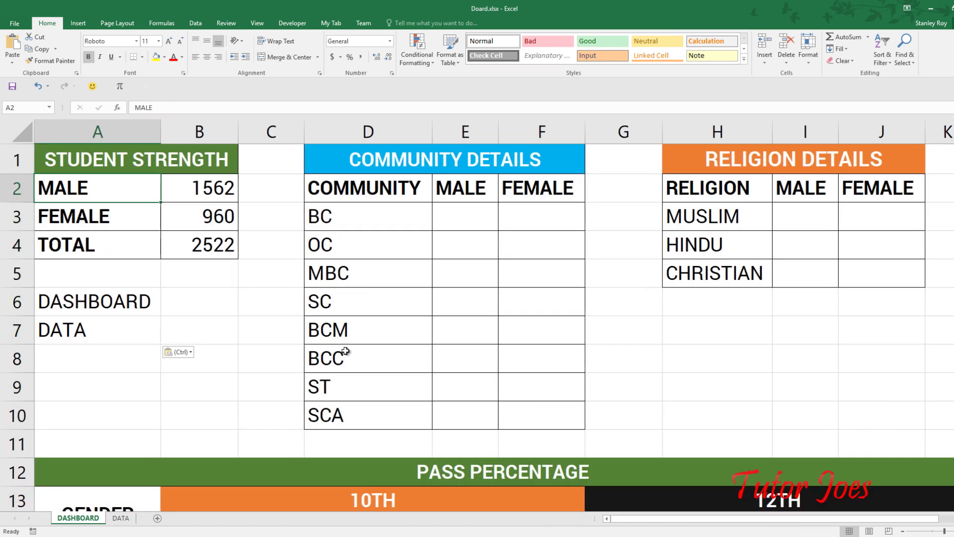
left_click(96, 336)
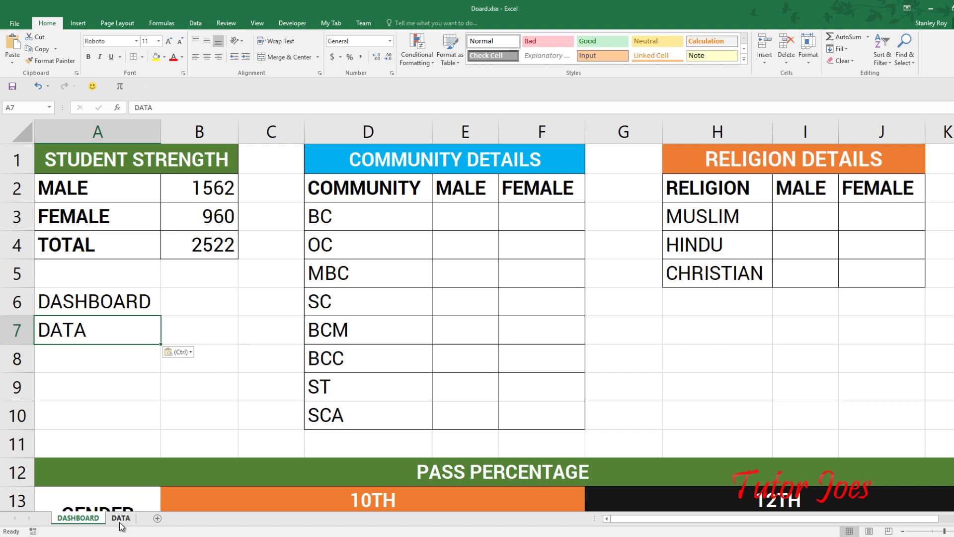
Compare the DATA sheet's GENDER and COMMUNITY columns against the dashboard's community table
left_click(121, 518)
left_click(371, 200)
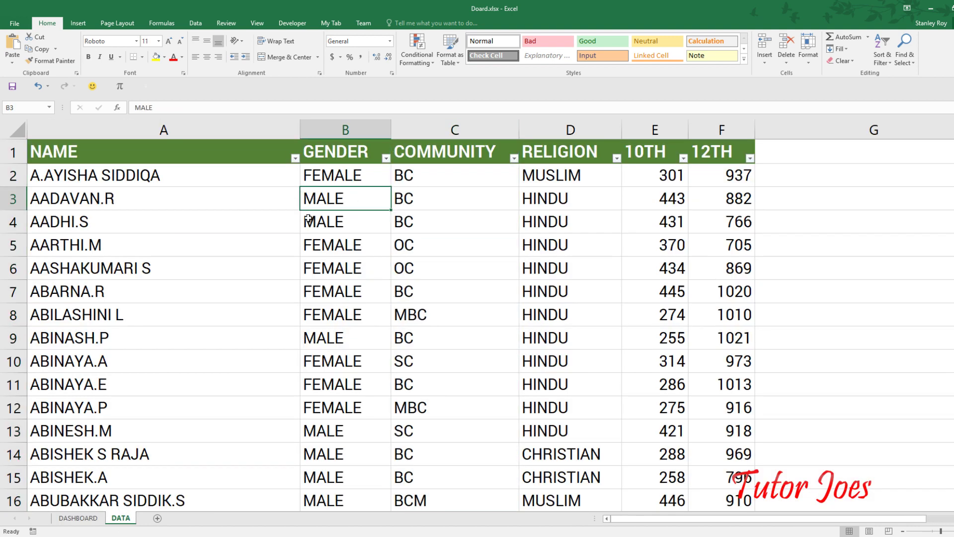
left_click(79, 518)
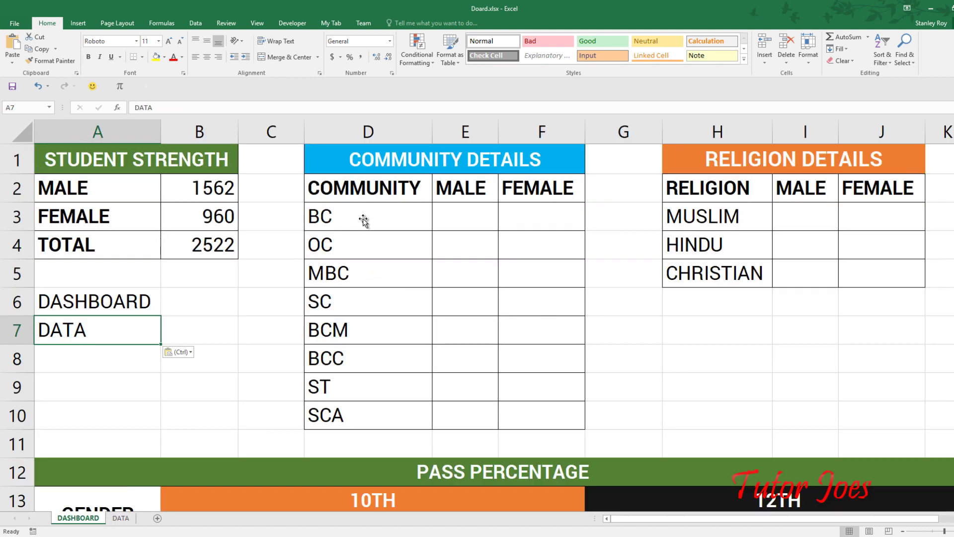
left_click(424, 207)
left_click_drag(467, 191, 551, 330)
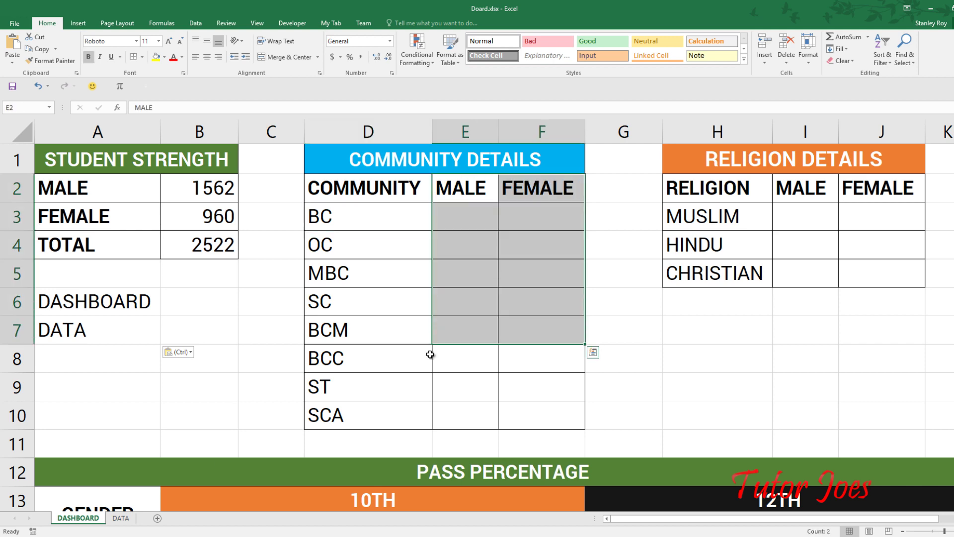
left_click(124, 517)
left_click(348, 129)
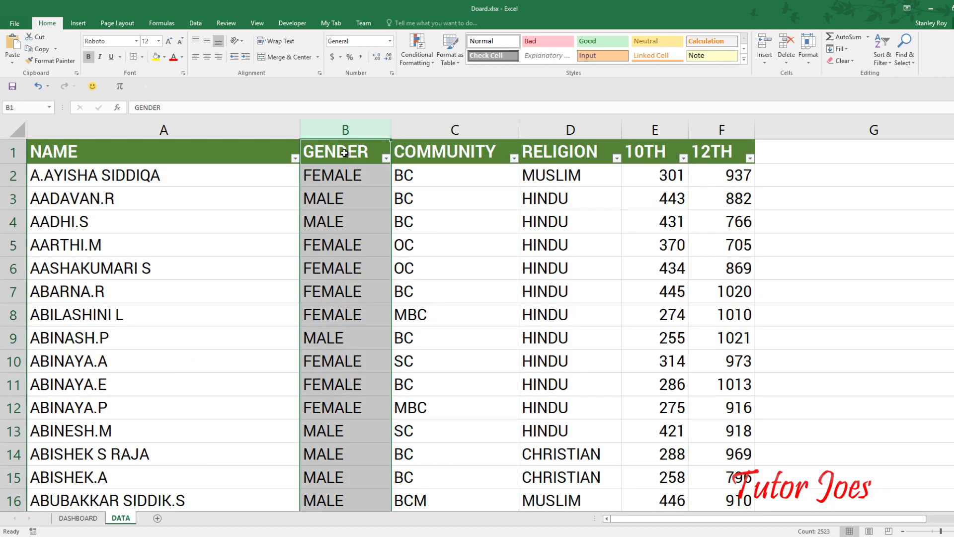
left_click(476, 121)
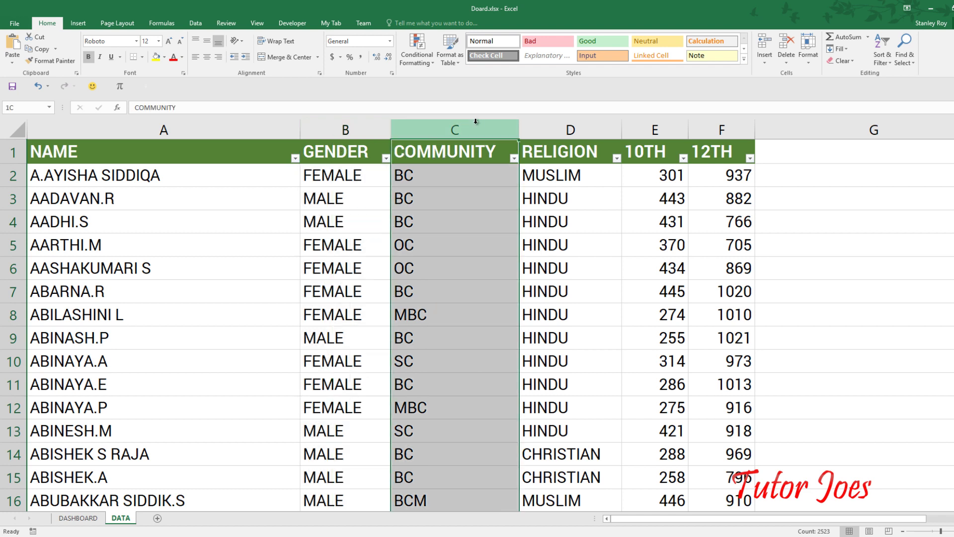
left_click(357, 128)
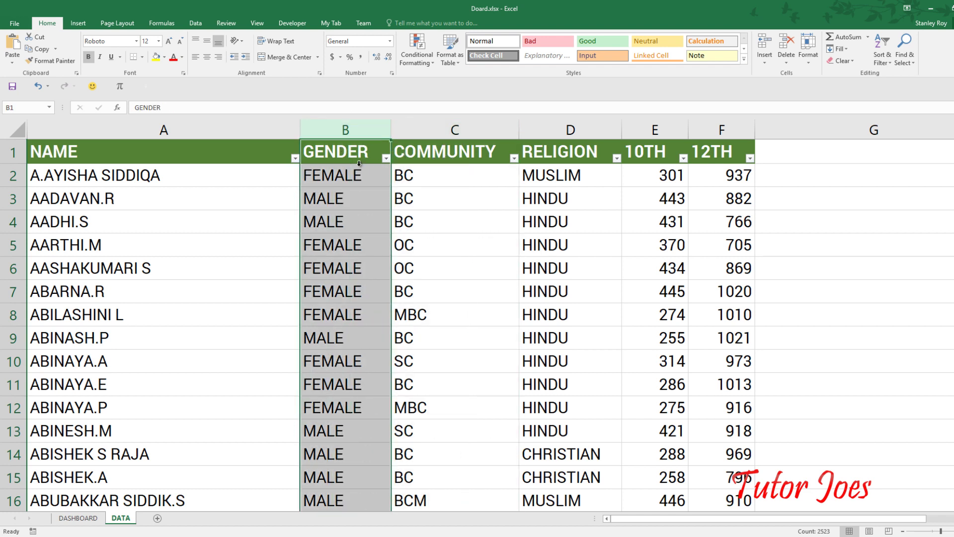
left_click(78, 518)
left_click(711, 342)
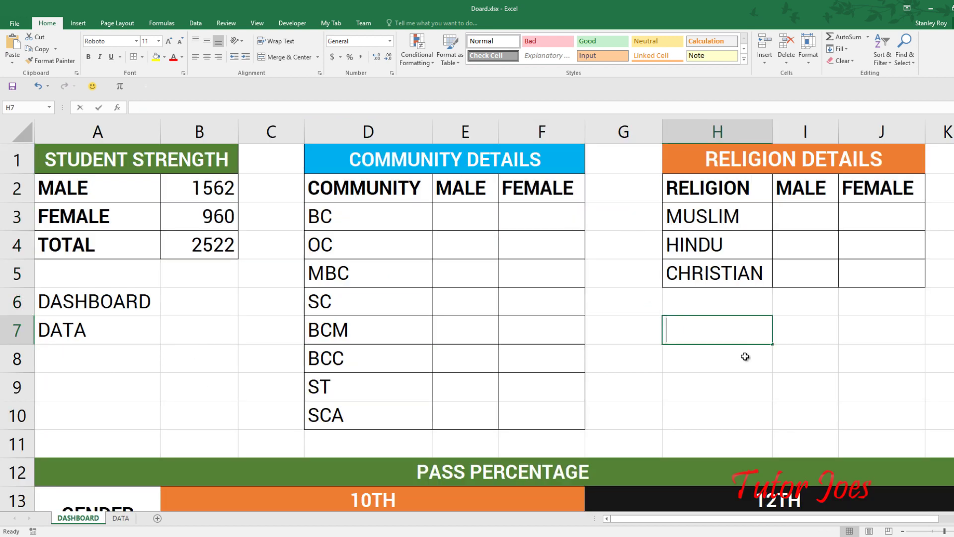
Type the note GENDER in H7 with range B:D in I7
type("GENDER")
key("Return")
key("Up")
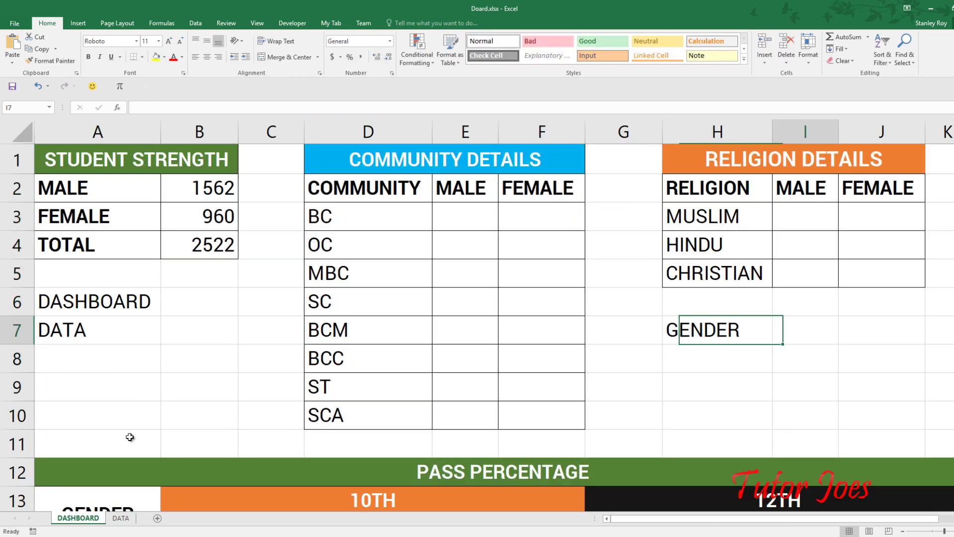
key("Right")
left_click(121, 518)
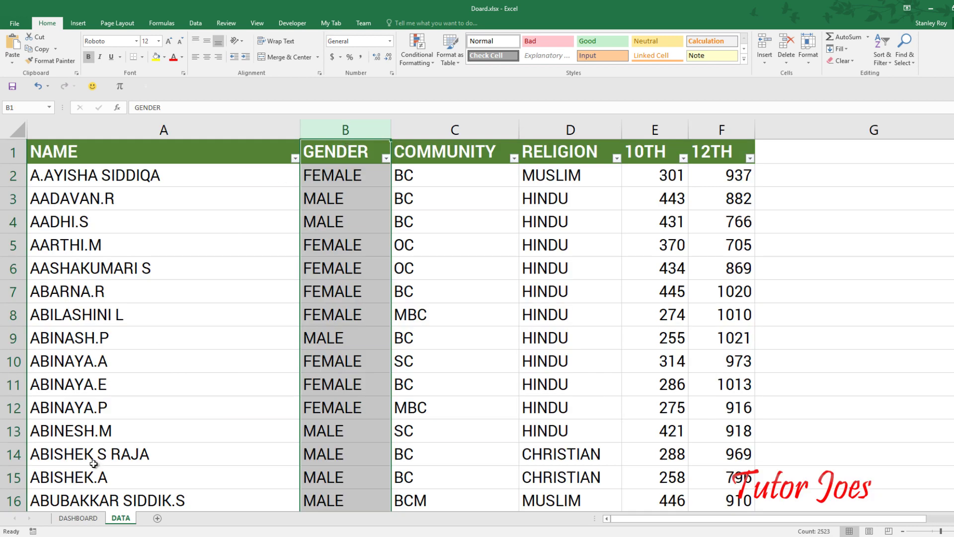
left_click(78, 518)
type("B")
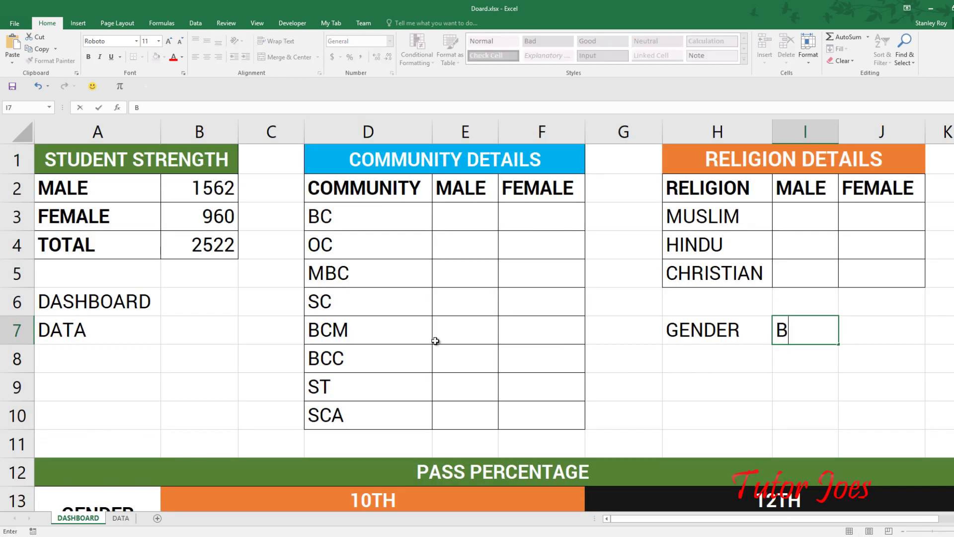
type(":D")
key("Return")
Add the note COMMUNITY in H8 with range C:C in I8
key("Left")
type("CO")
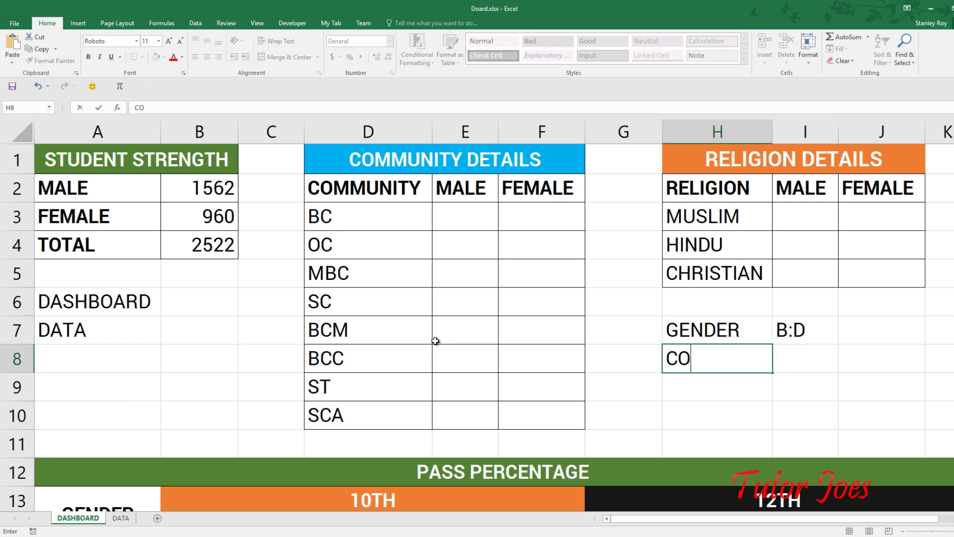
type("MMUNITY")
key("Return")
key("Up")
key("Right")
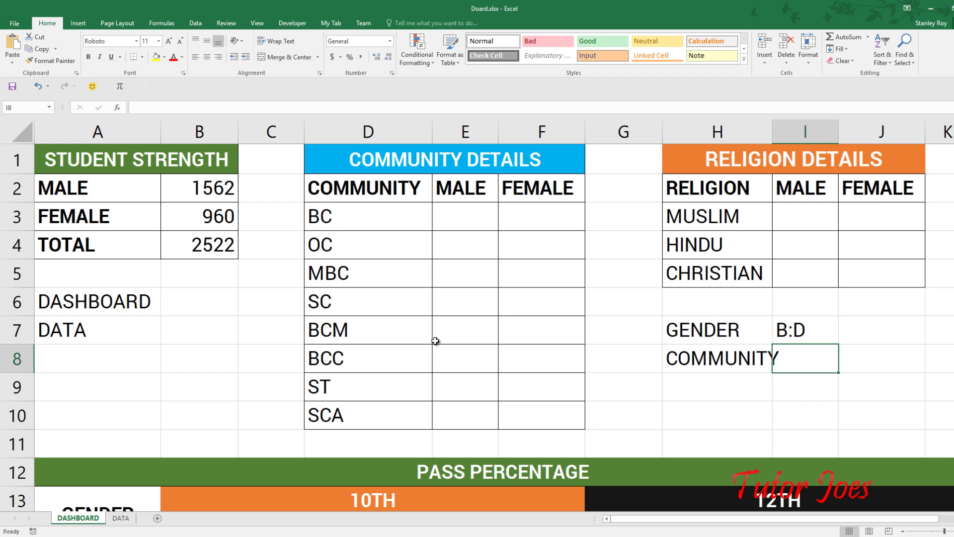
type("C:")
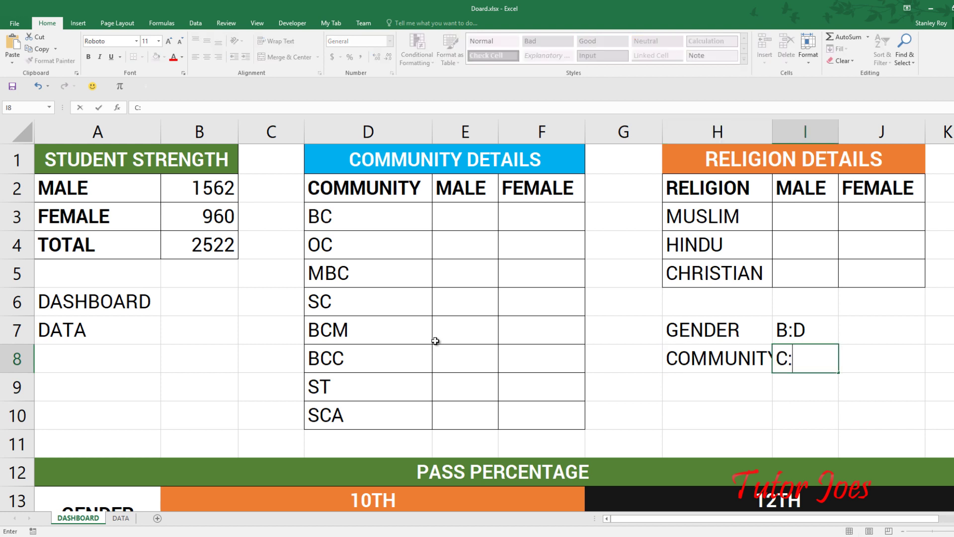
type("C")
key("Return")
Correct I7 to B:B and view the DATA sheet's COMMUNITY column
key("Up")
key("Up")
key("Up")
key("Down")
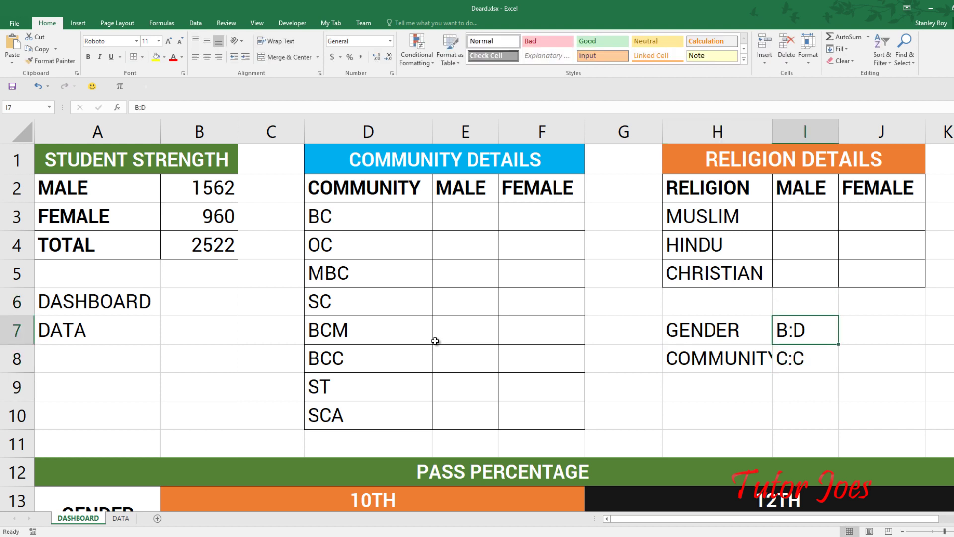
type("B:B")
key("Return")
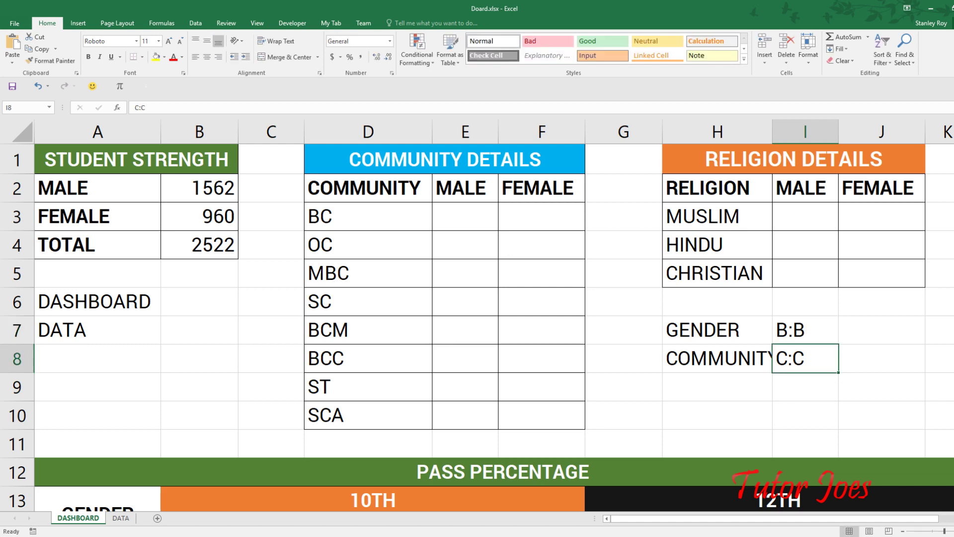
left_click(121, 517)
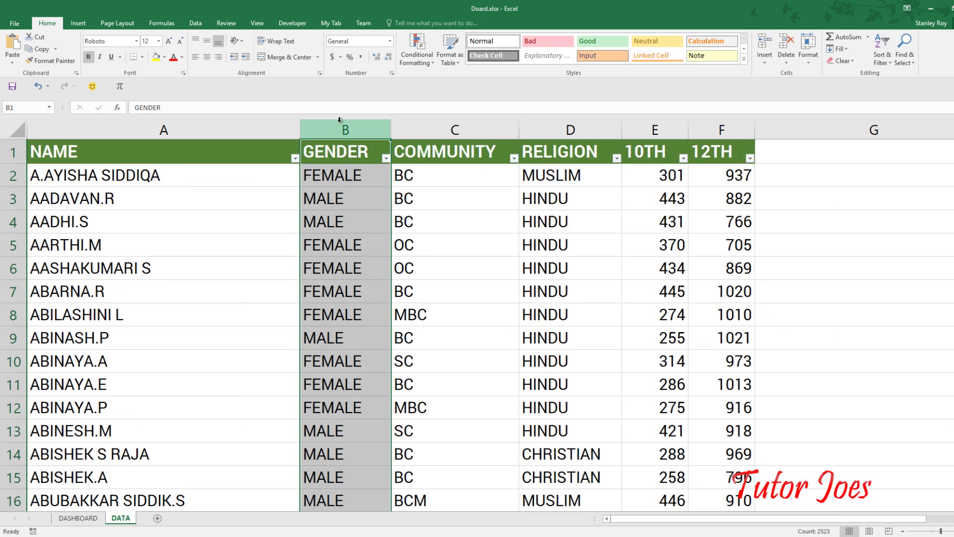
left_click(493, 127)
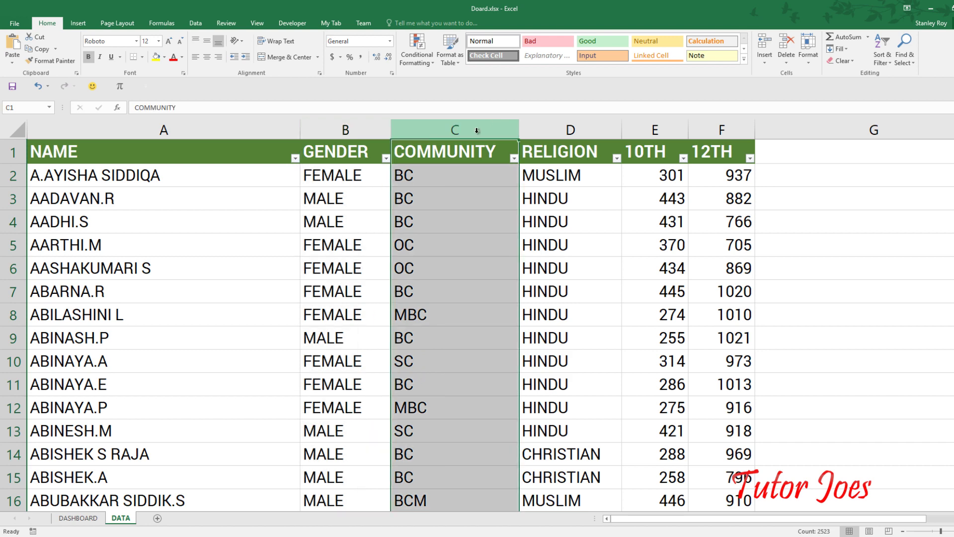
After checking the DATA sheet's community column, note 'DATA' in DASHBOARD cell J8
left_click(91, 517)
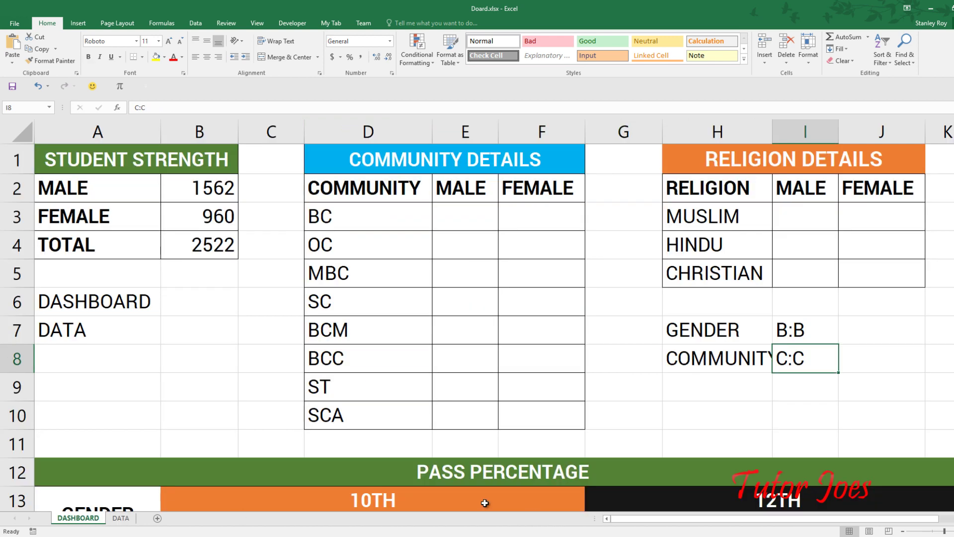
left_click(120, 518)
left_click(79, 518)
left_click(899, 356)
type("DATE")
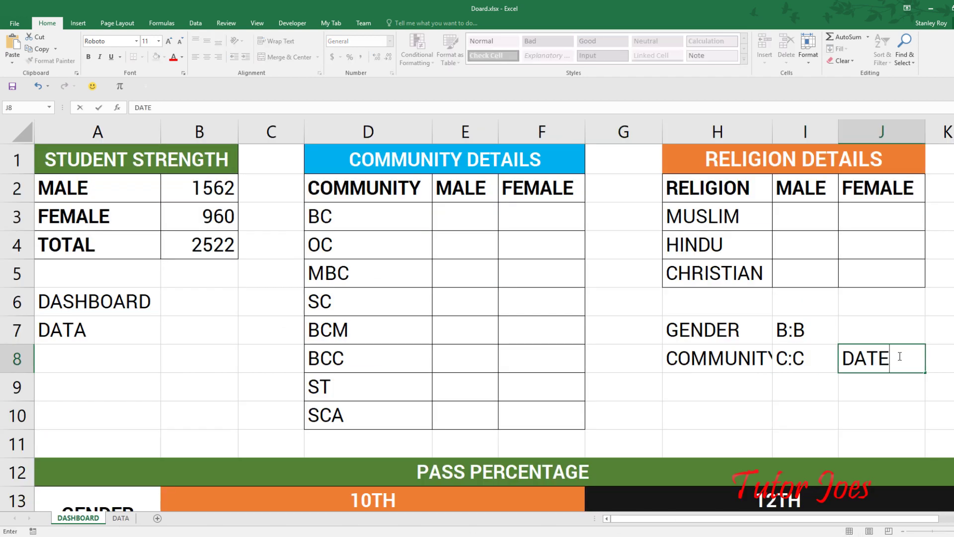
key("BackSpace")
type("A")
key("Return")
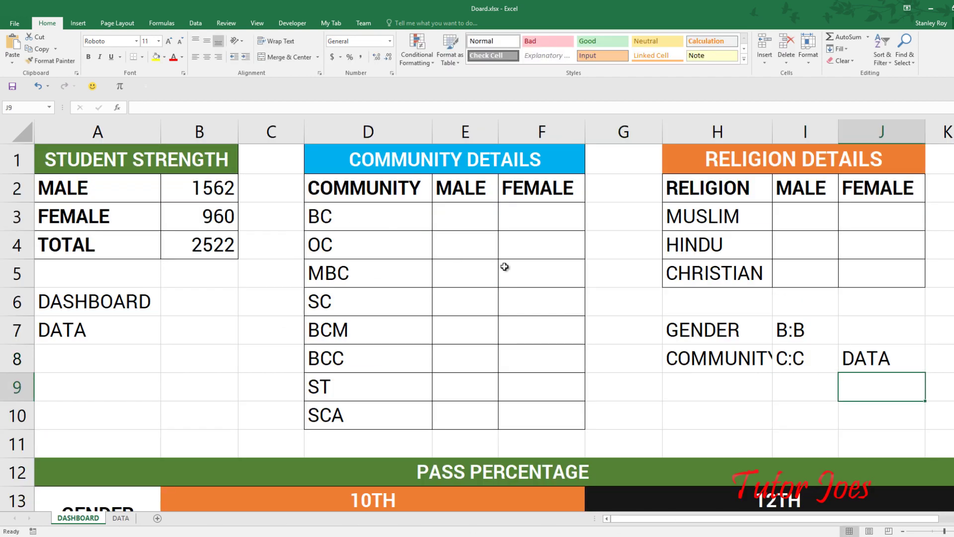
left_click(462, 219)
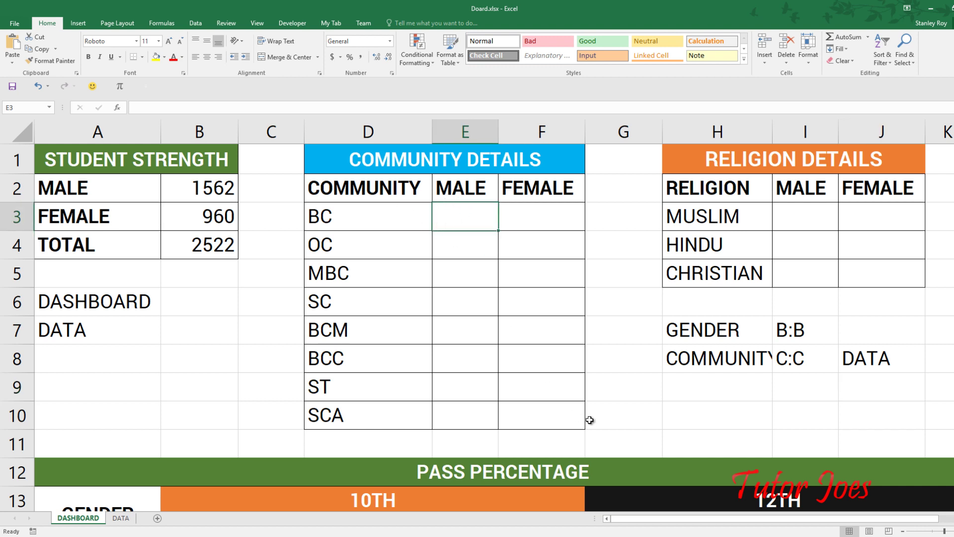
Enter =COUNTIFS(DATA!B:B,E2) in E3 to count males, giving 1562
type("=")
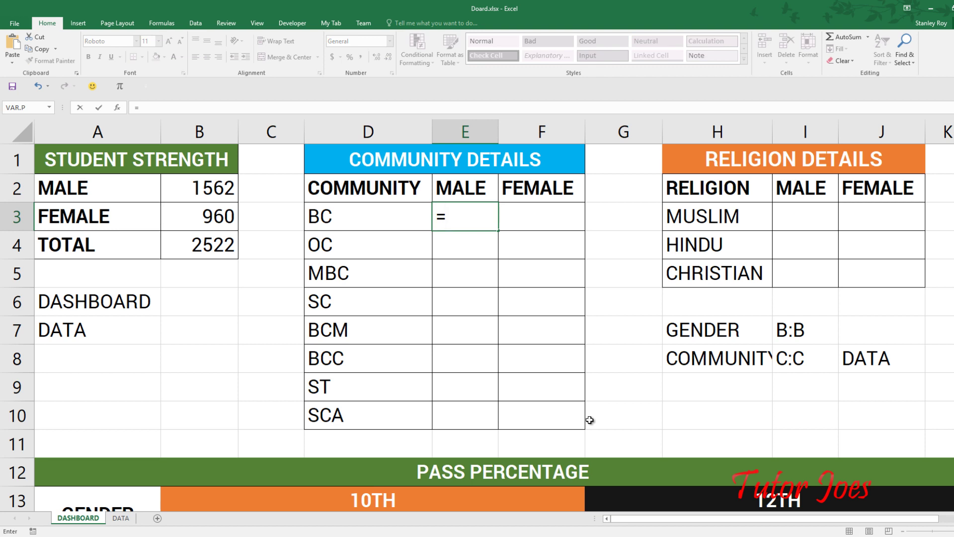
type("coun")
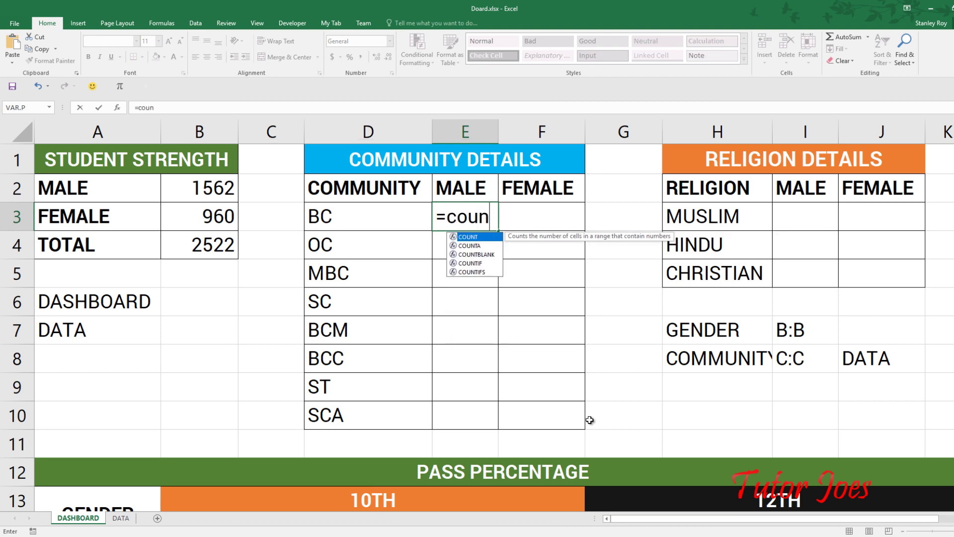
type("tifs")
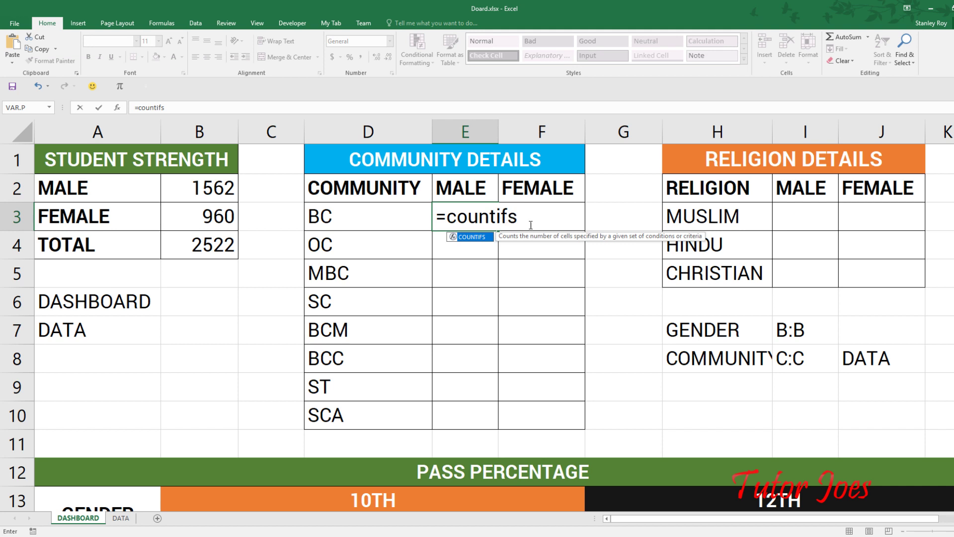
type("(")
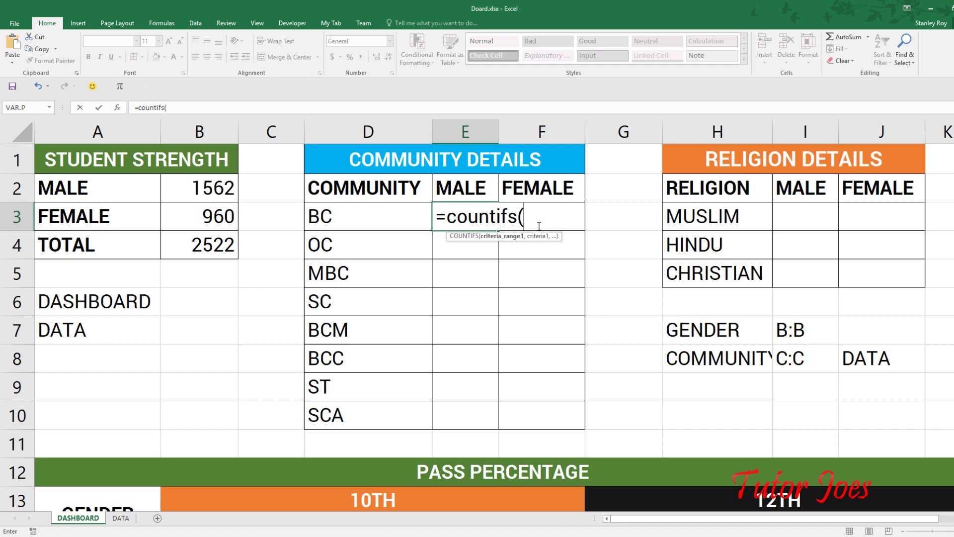
type("DATA")
type("!D:D")
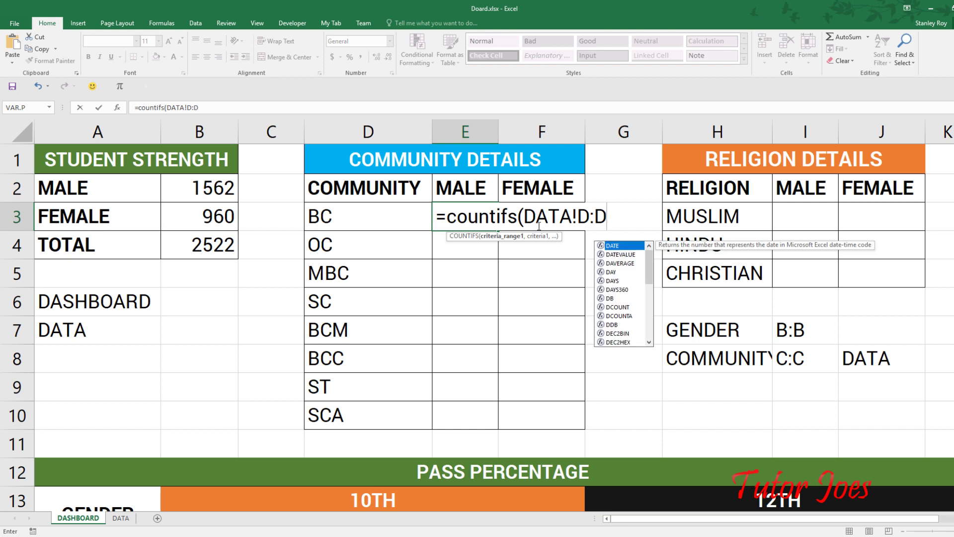
key("BackSpace")
key("BackSpace")
key("BackSpace")
type("B")
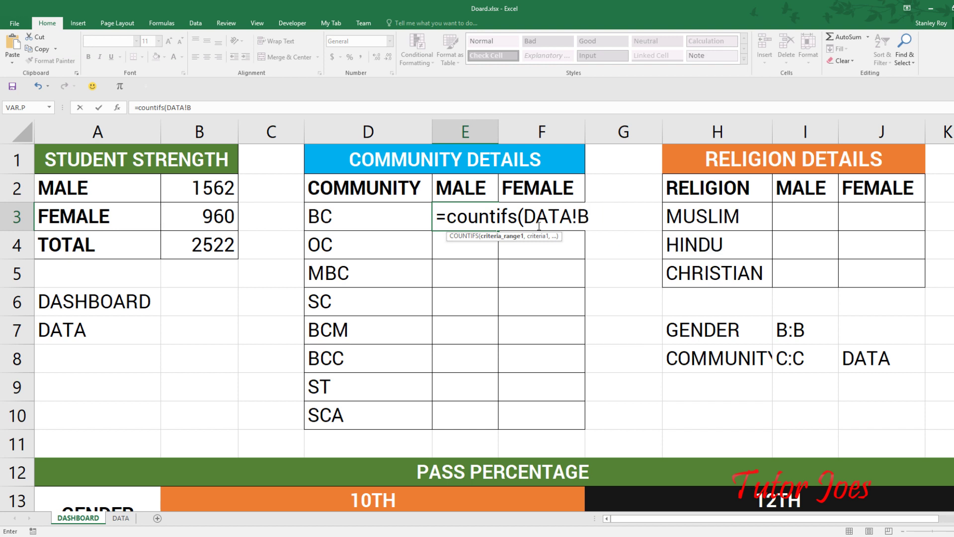
type(":B")
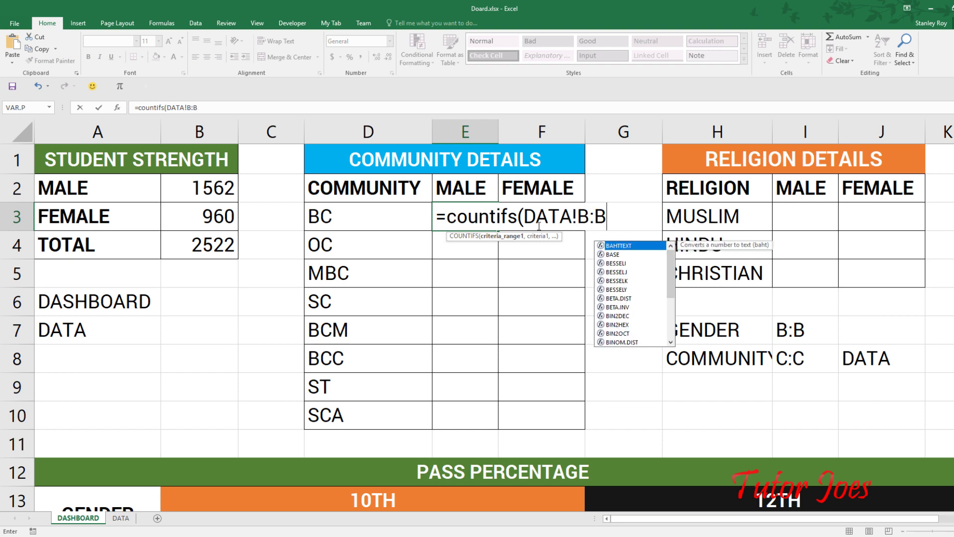
type(",")
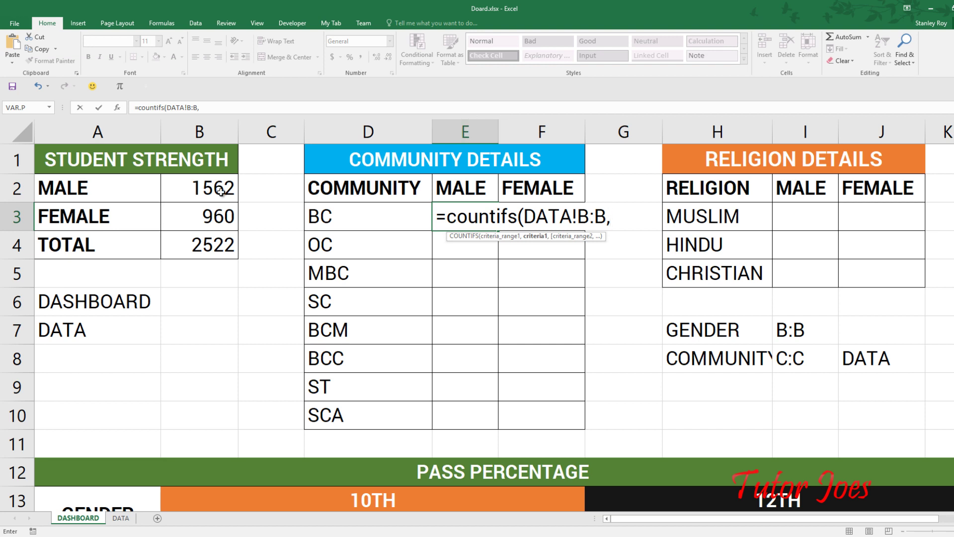
left_click(486, 187)
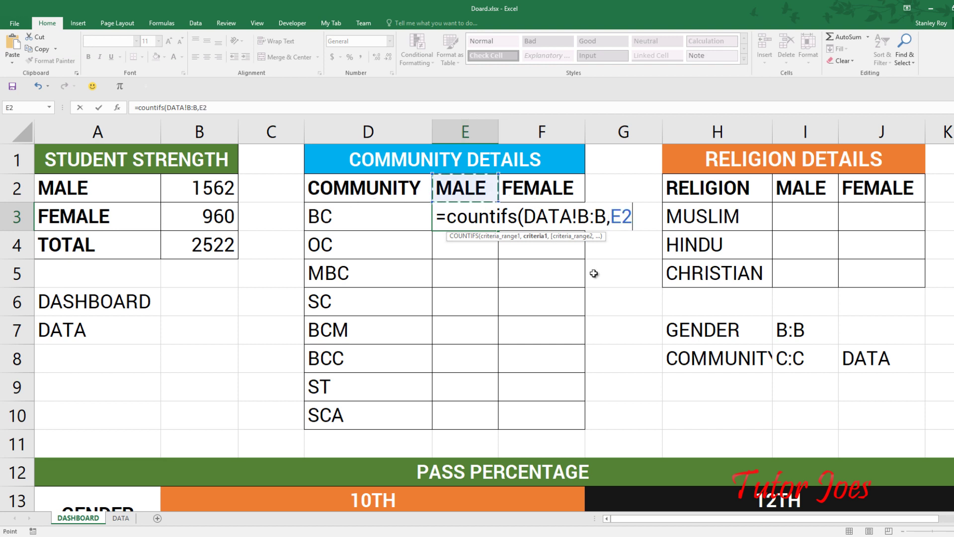
type(")")
key("Return")
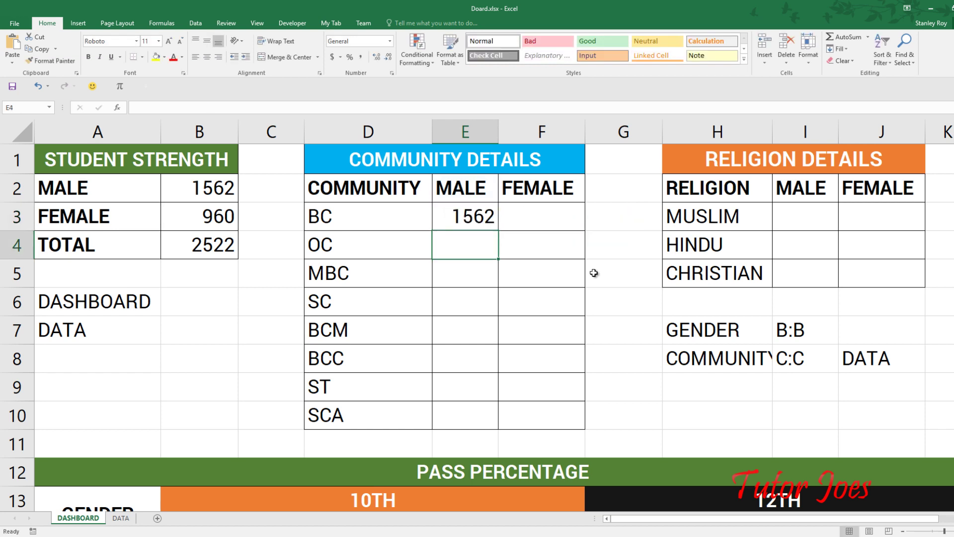
Add a DATA!C:C range with criterion D3 to E3's COUNTIFS, giving 540 BC males
left_click(477, 216)
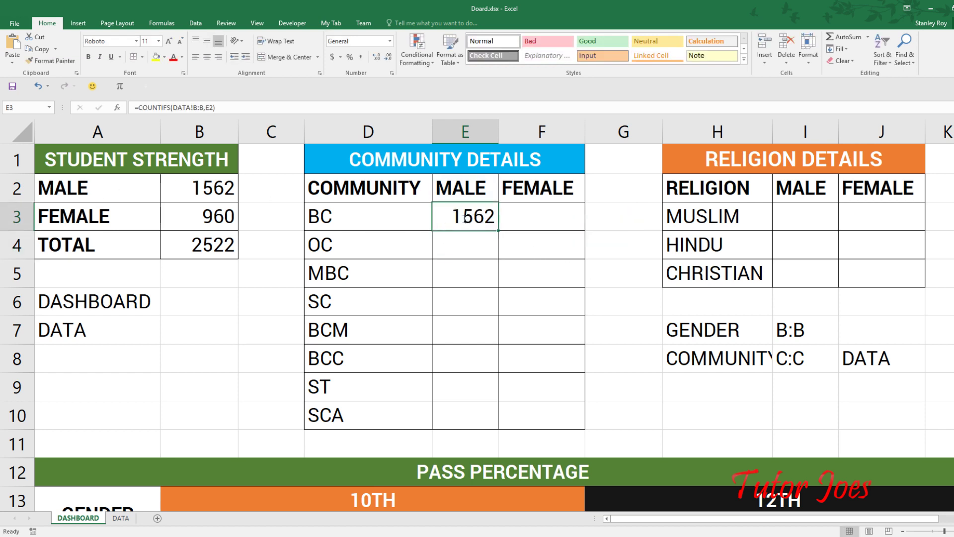
double_click(469, 226)
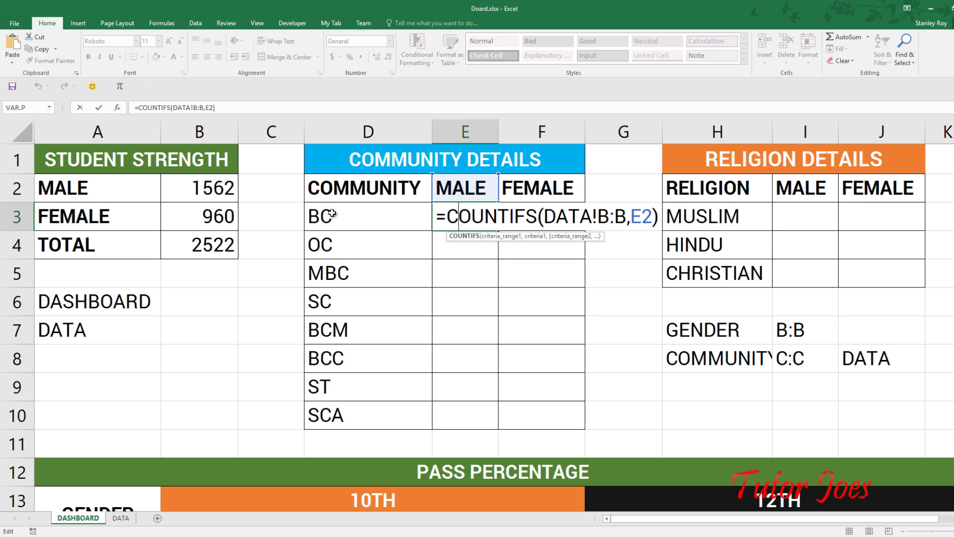
left_click(654, 216)
type(",DAT")
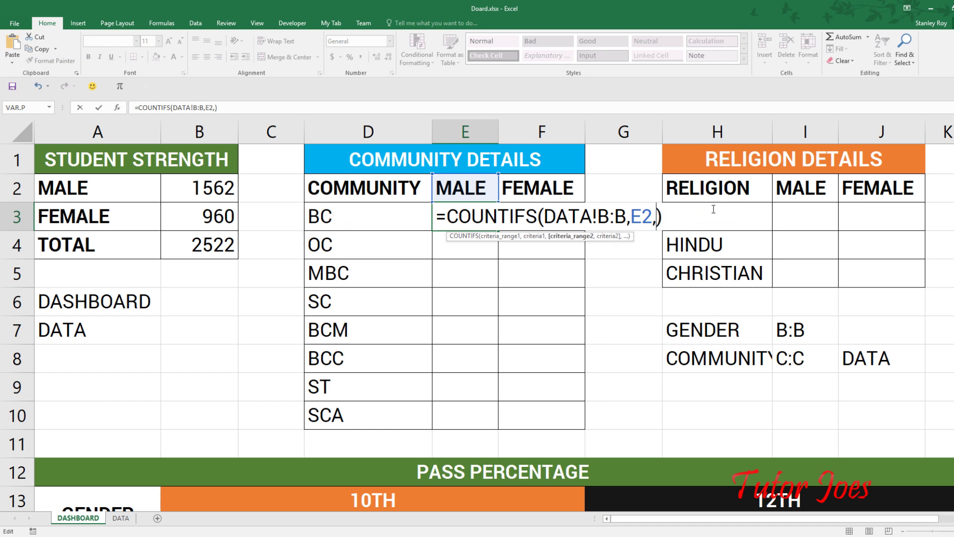
type("A")
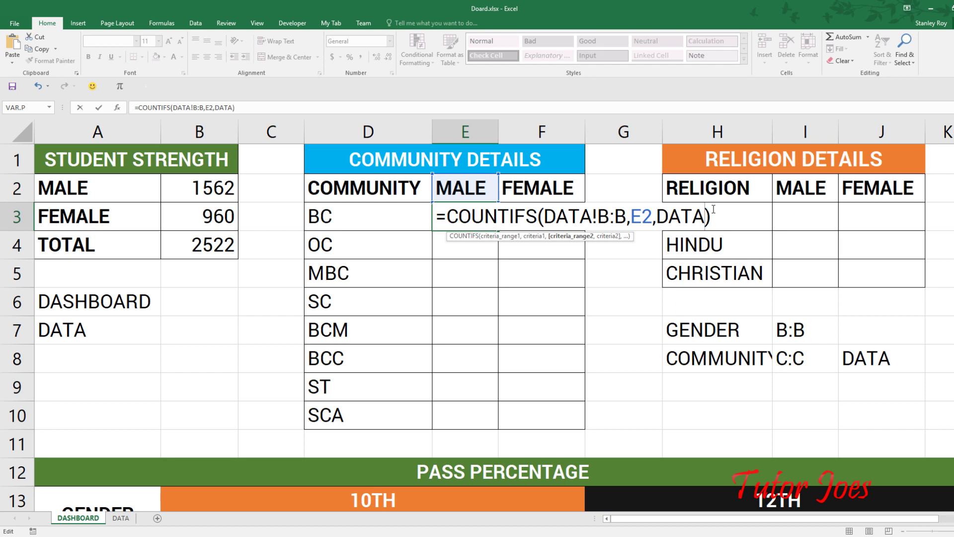
type("!C:C")
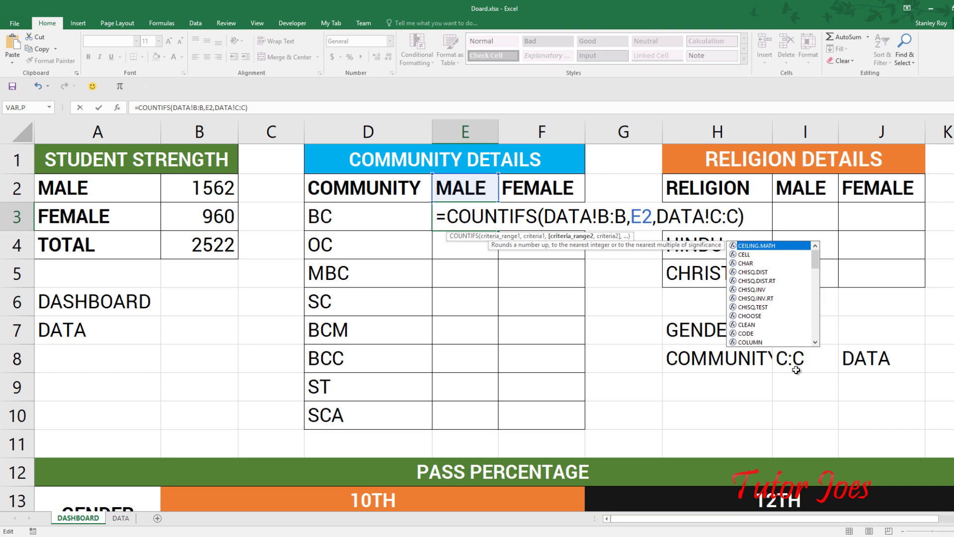
type(",")
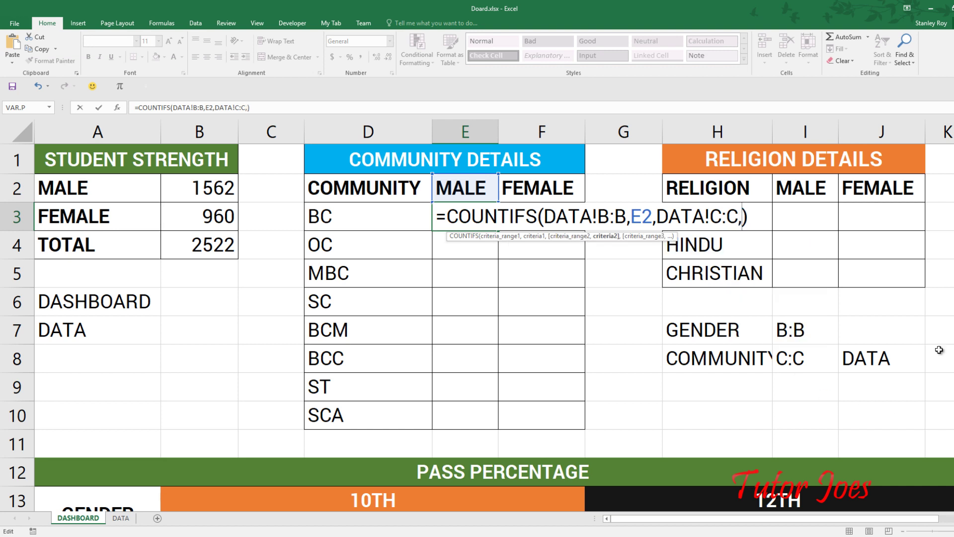
left_click(357, 226)
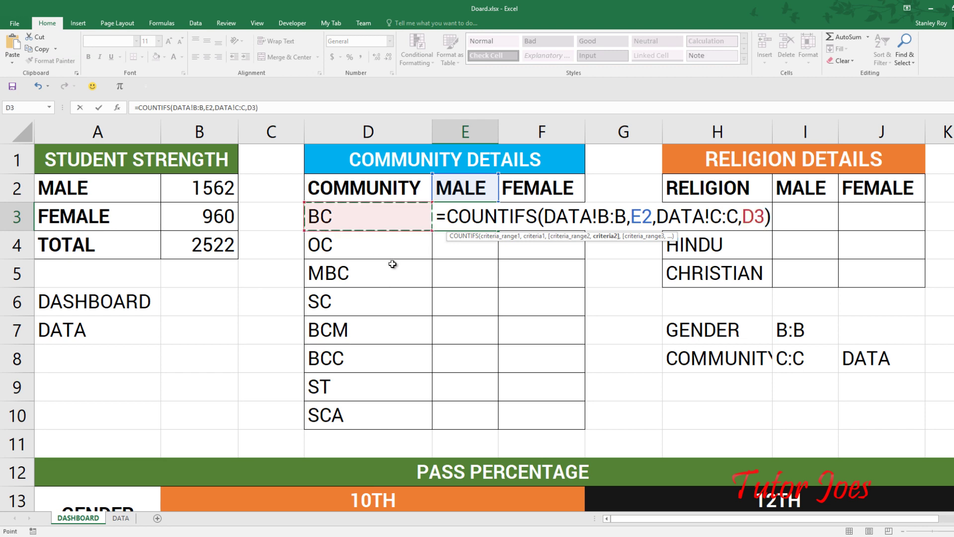
type(")")
key("Return")
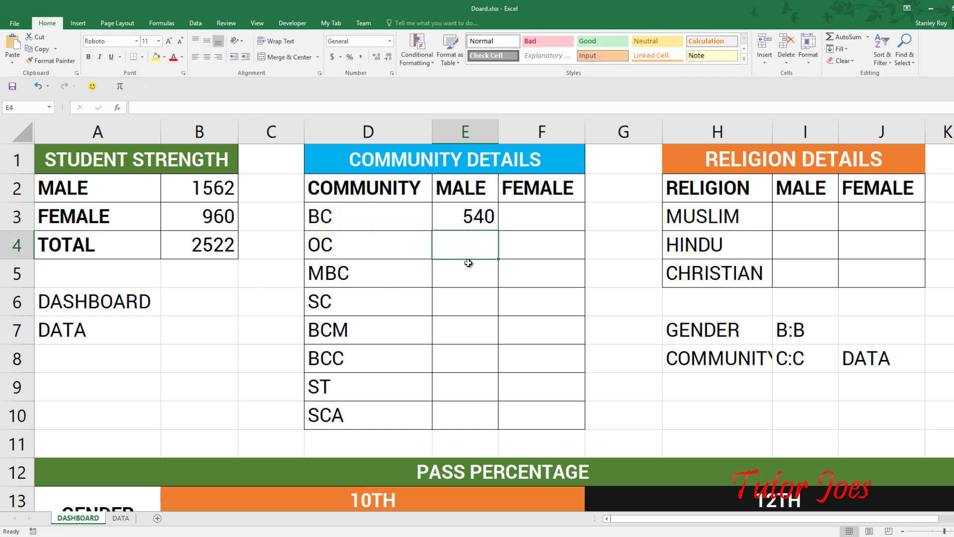
Review E3's two-condition formula and leave it unchanged
left_click(481, 215)
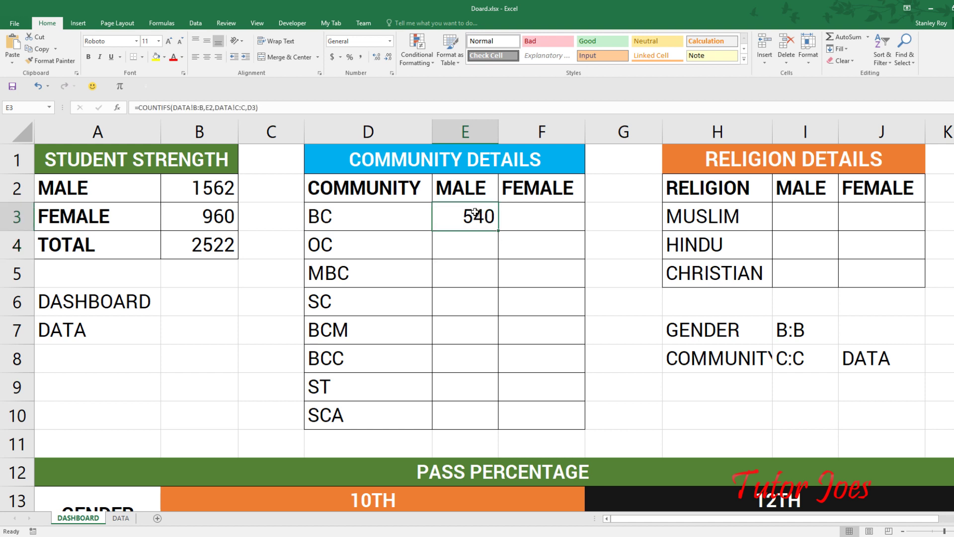
double_click(476, 212)
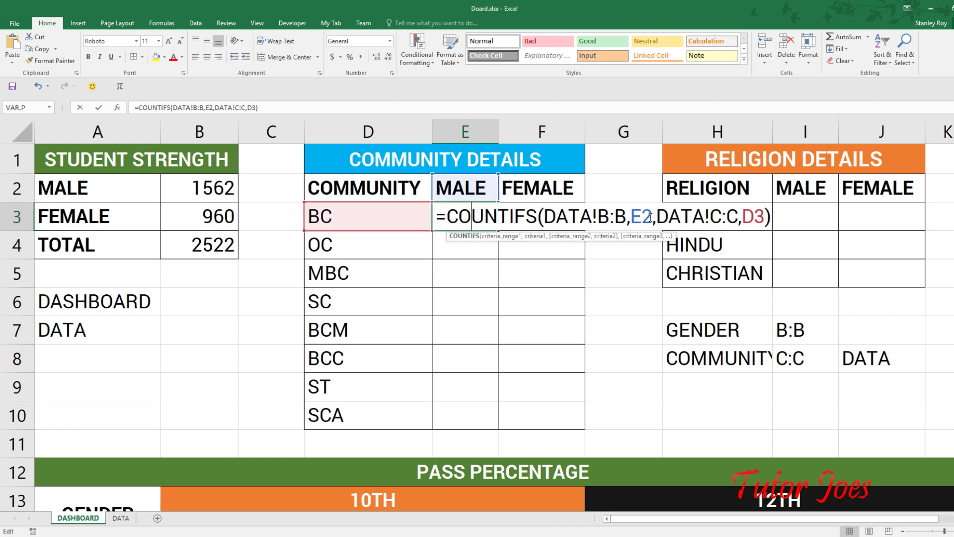
left_click(584, 222)
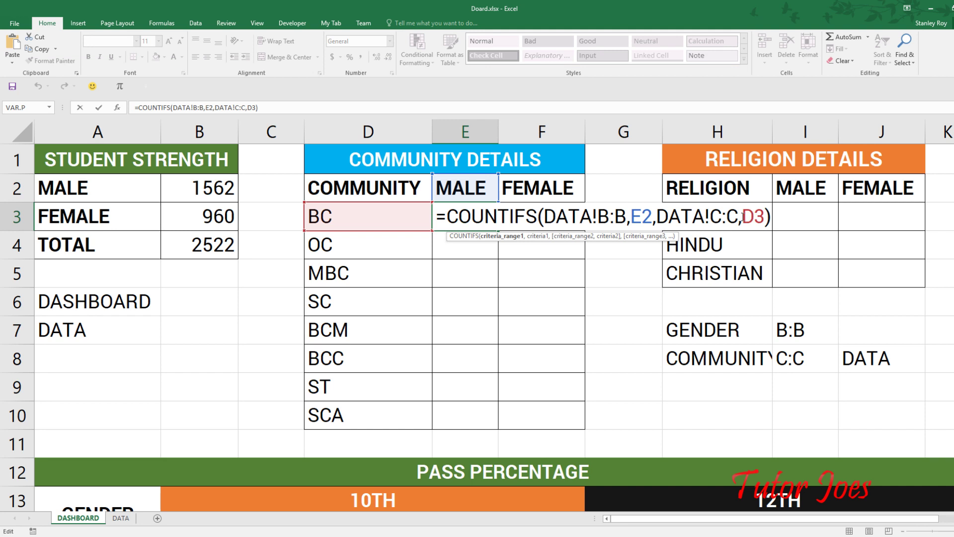
key("Return")
left_click(490, 226)
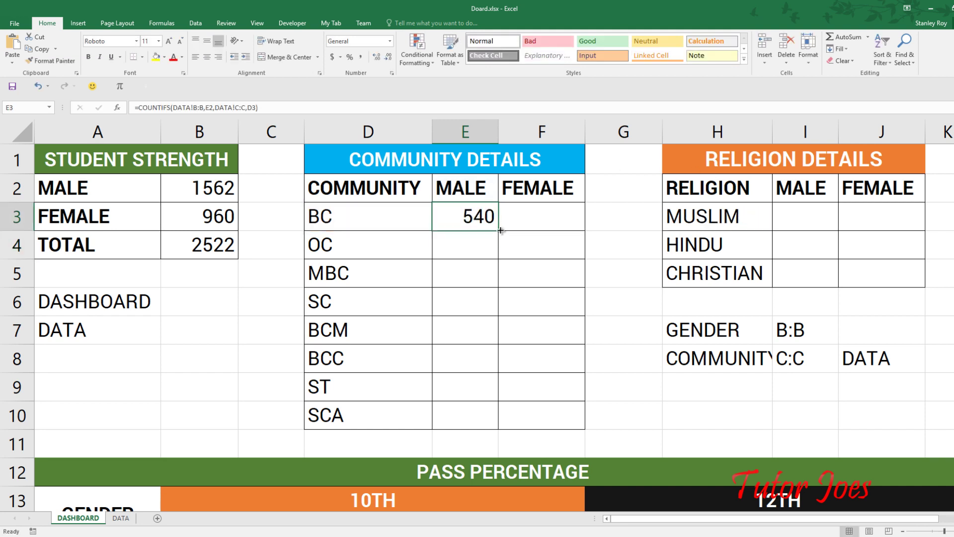
Copy E3's count formula down through E10 and inspect the copy in E4
left_click_drag(500, 230, 501, 430)
double_click(486, 254)
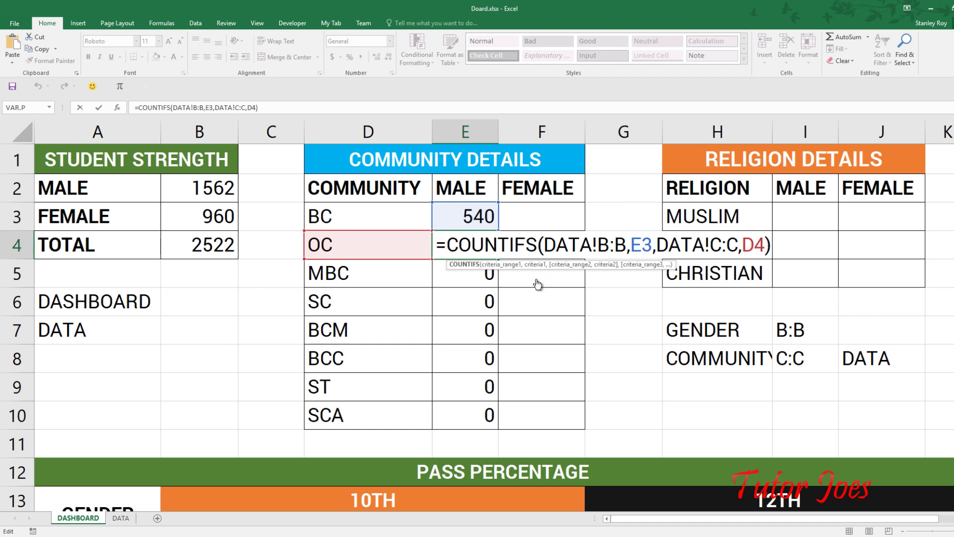
left_click(497, 229)
left_click_drag(499, 231, 491, 418)
Lock E3's gender criterion as the absolute reference $E$2
double_click(470, 211)
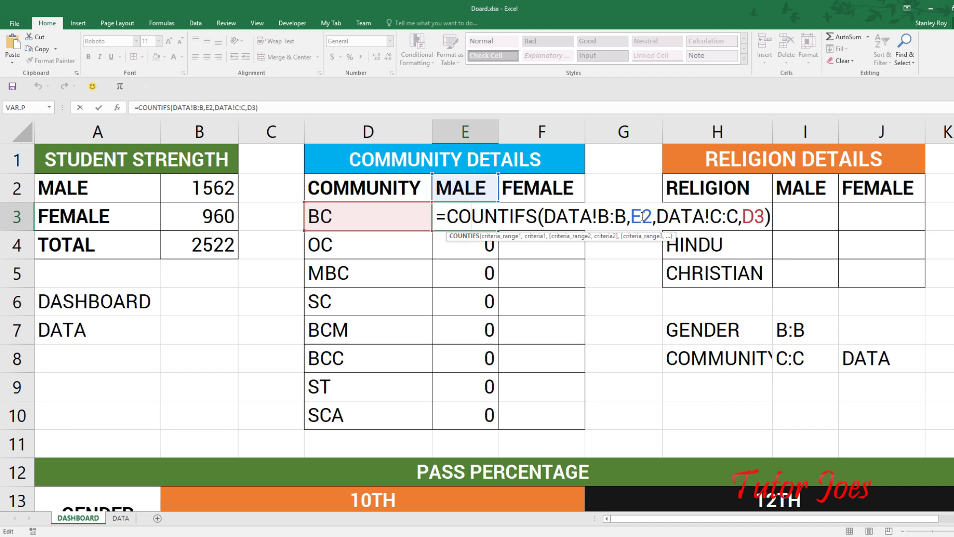
left_click(642, 216)
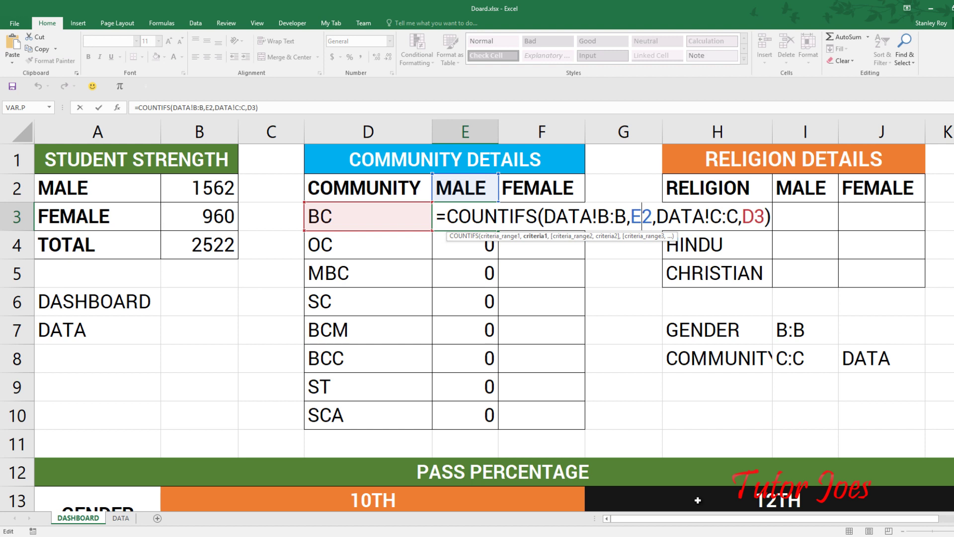
key("F4")
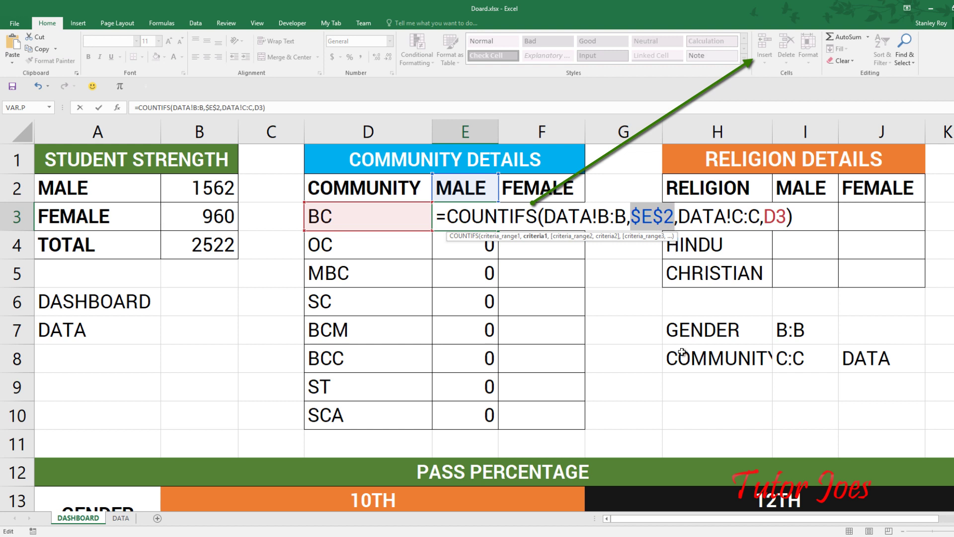
key("Return")
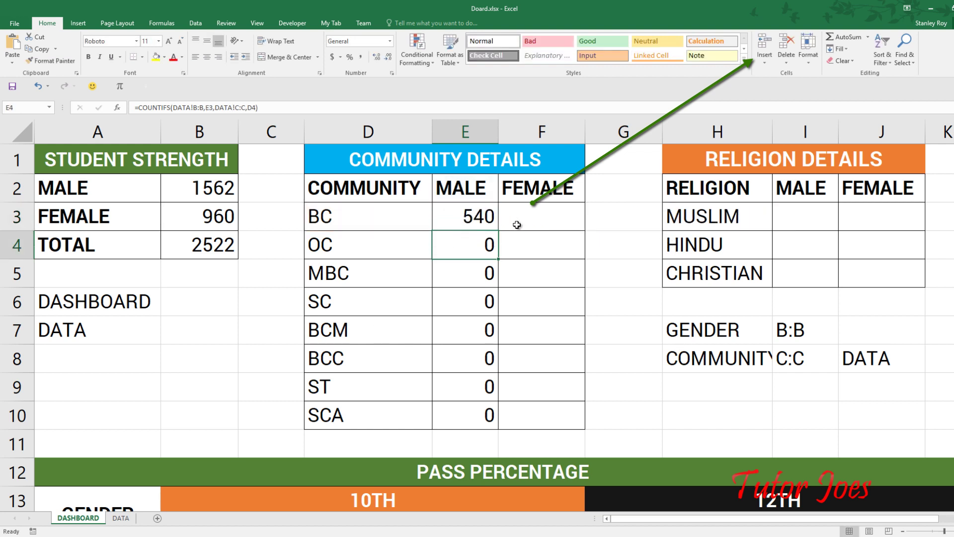
left_click(497, 229)
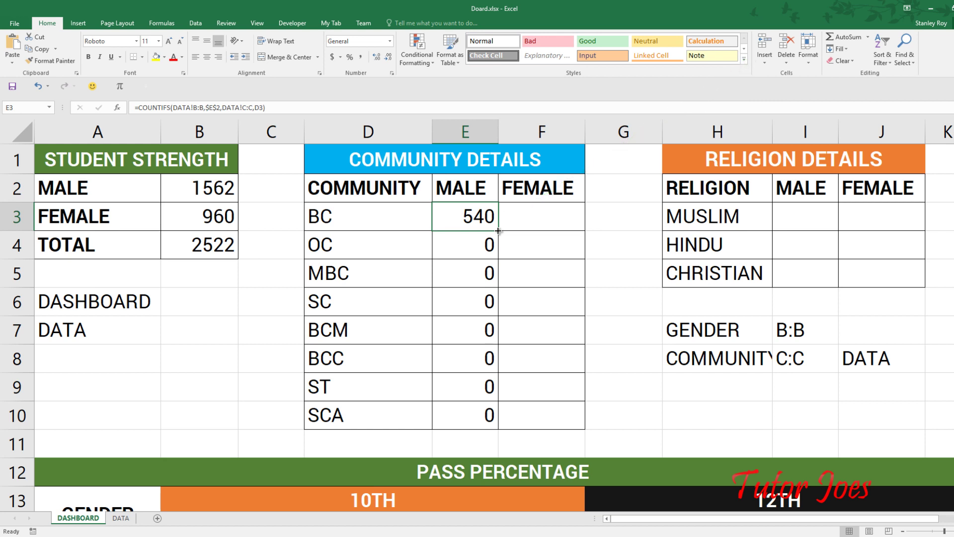
Fill E3's male count down to E10, verify E4 and E5, then copy it across into F3
double_click(499, 231)
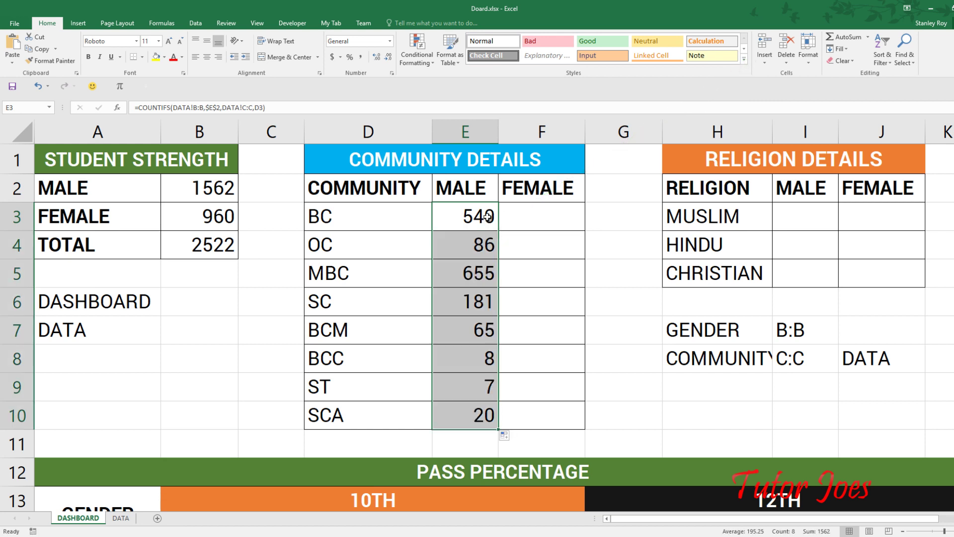
double_click(475, 244)
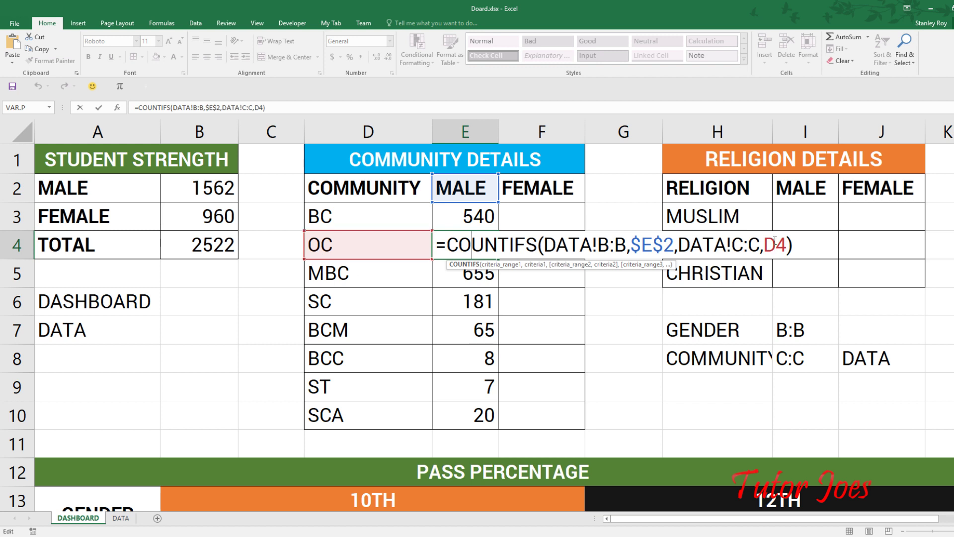
key("Return")
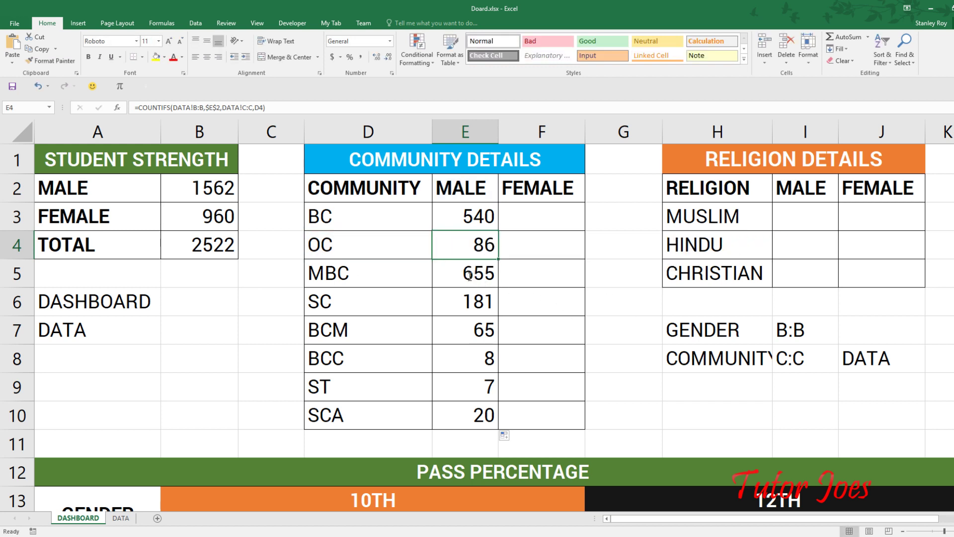
key("F2")
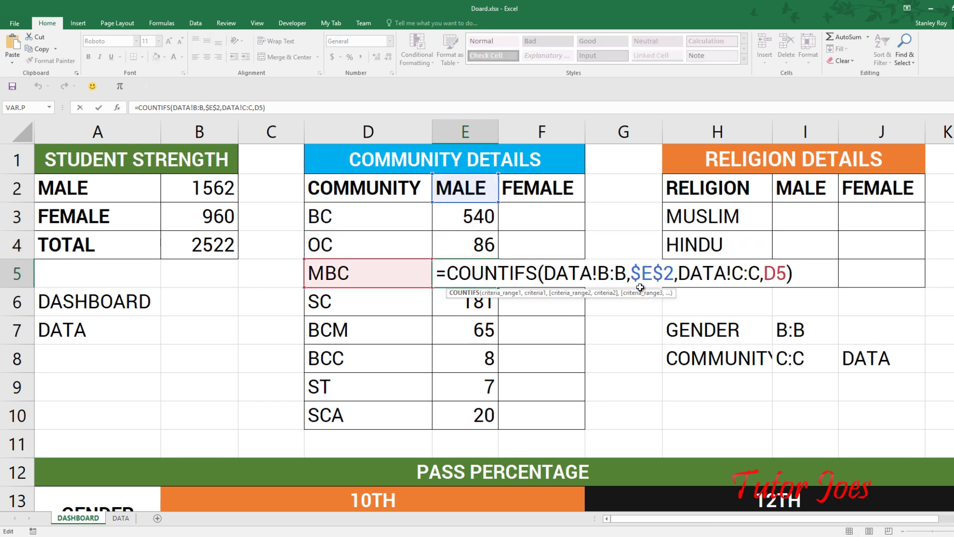
key("ctrl+Return")
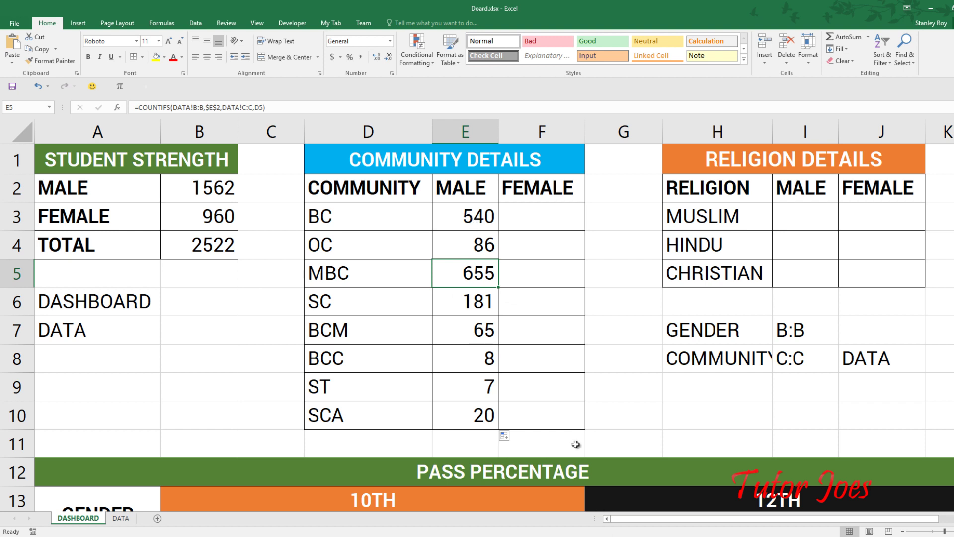
left_click(489, 227)
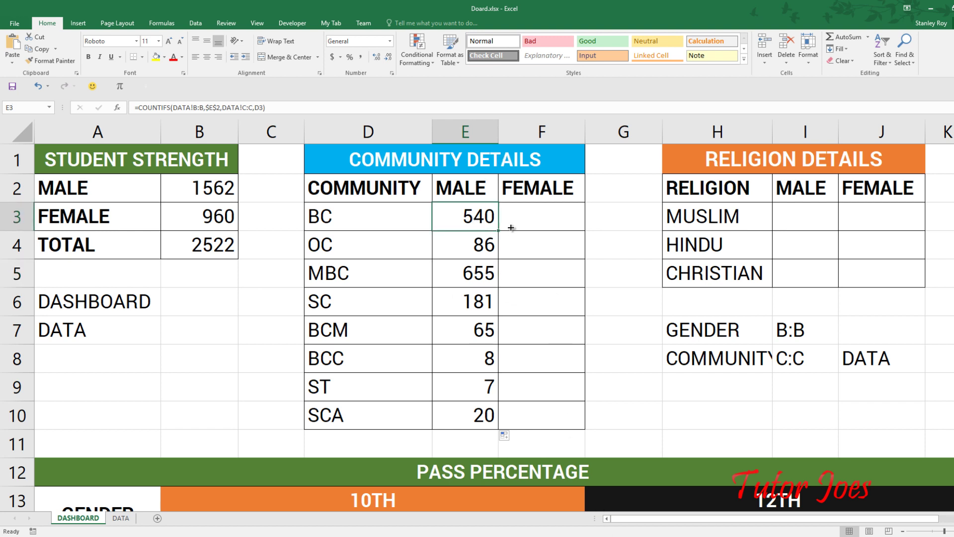
left_click_drag(511, 227, 538, 236)
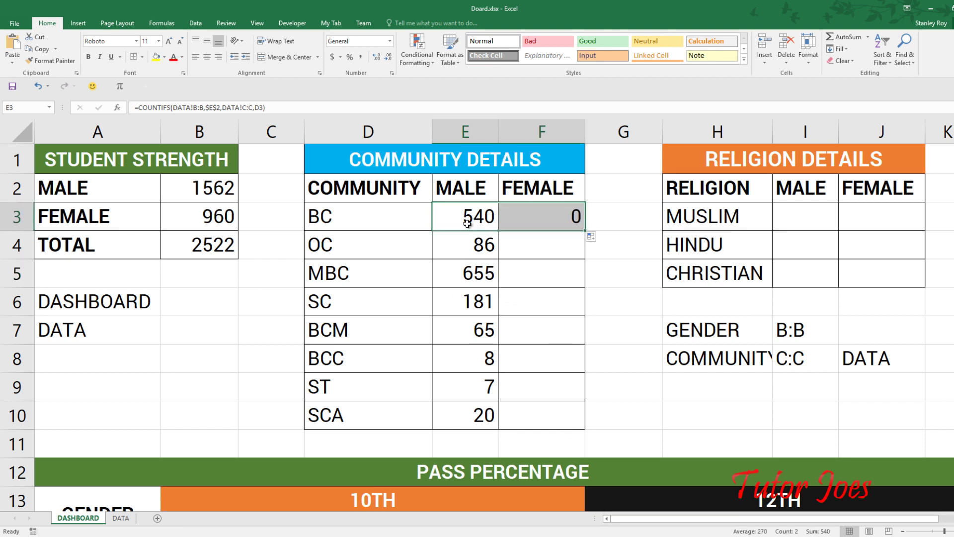
Compare F3's copied formula with E3's and undo an accidental move of E3 into F4
double_click(541, 220)
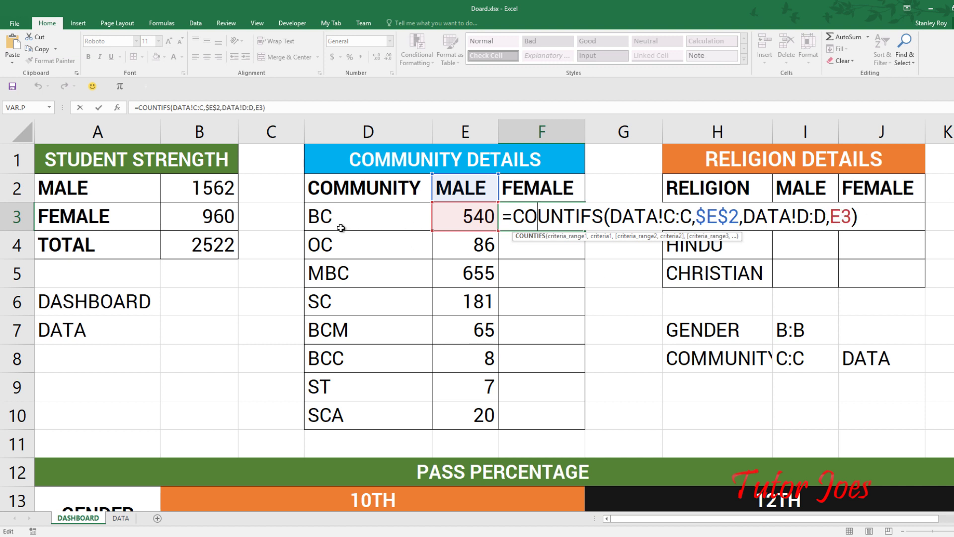
left_click(480, 223)
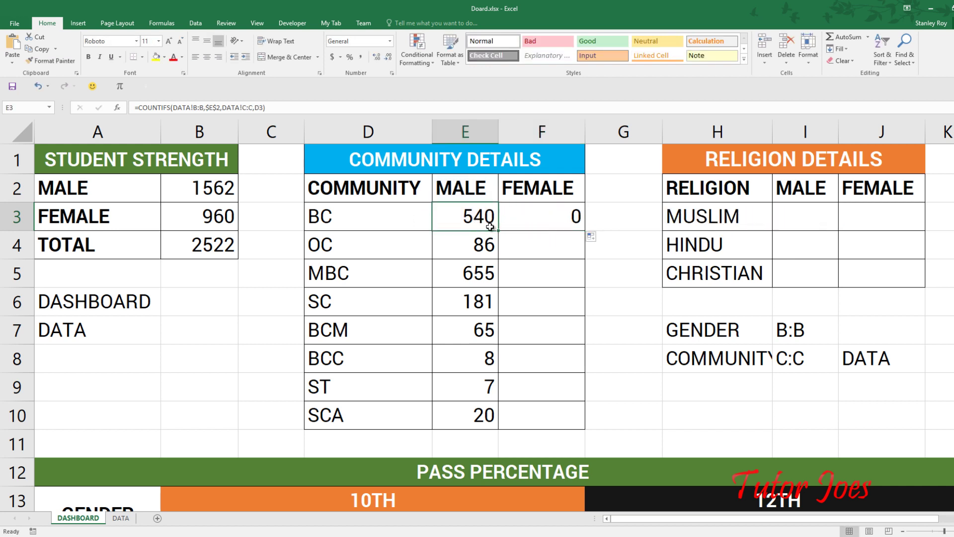
double_click(481, 221)
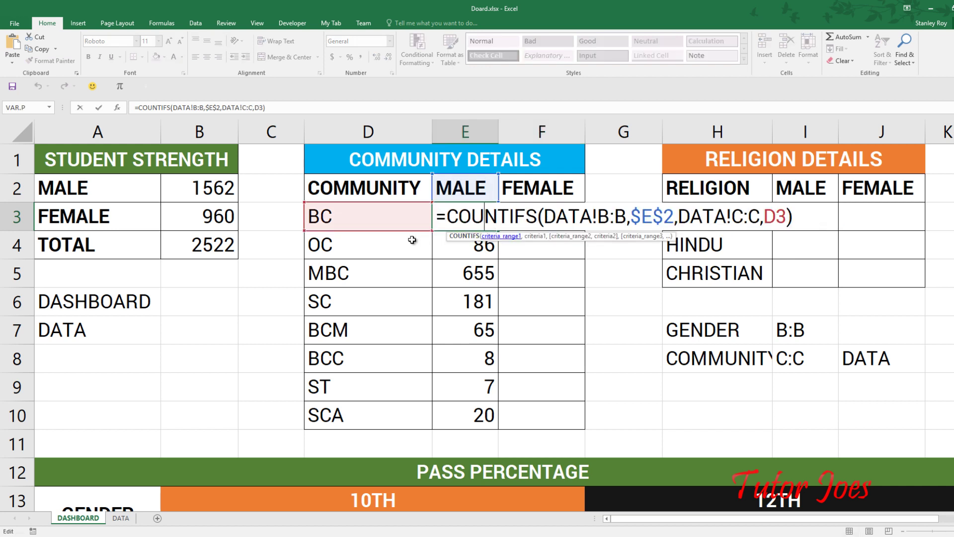
left_click(480, 214)
key("ctrl+Return")
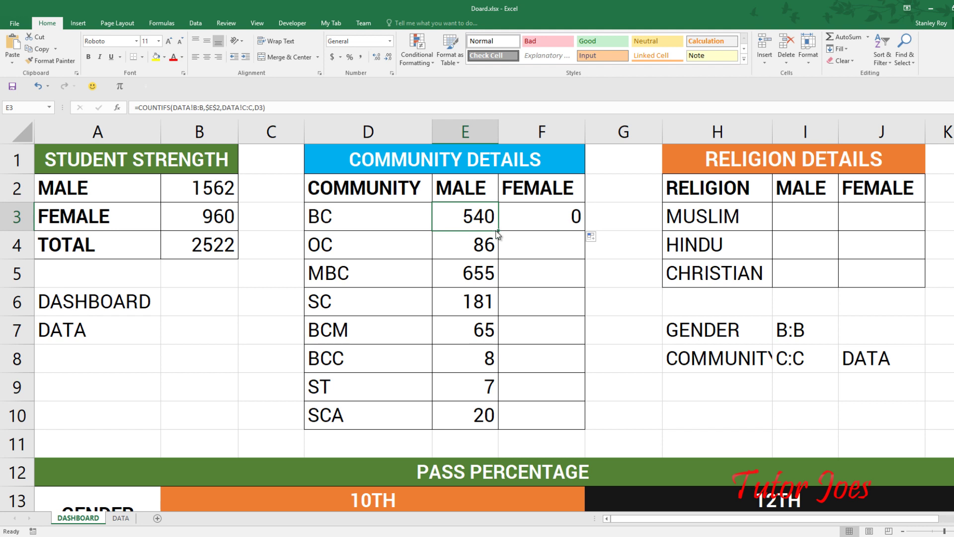
left_click_drag(499, 230, 531, 232)
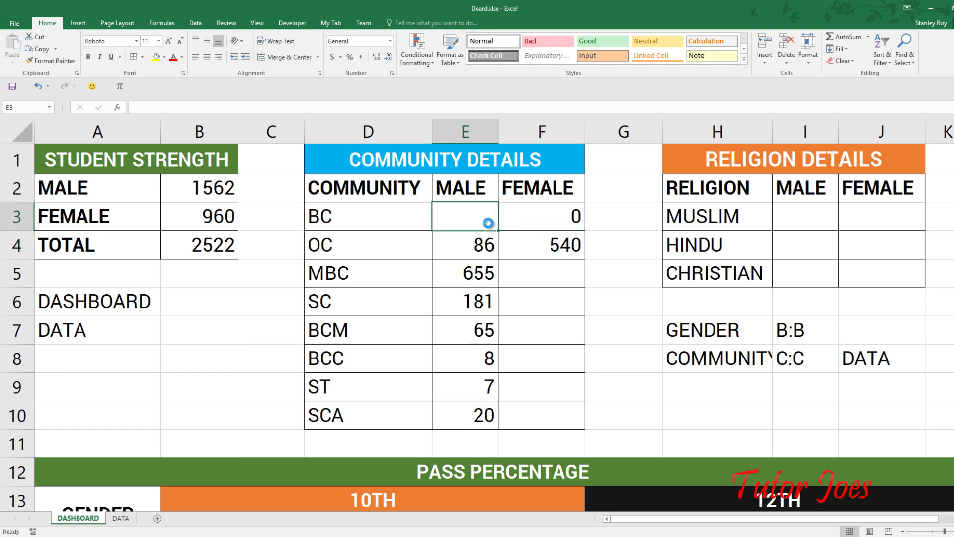
key("ctrl+z")
Check the male count formulas in E4, E5 and E6, leaving them unchanged
key("shift+Down")
key("shift+Down")
key("shift+Down")
key("shift+Down")
key("shift+Down")
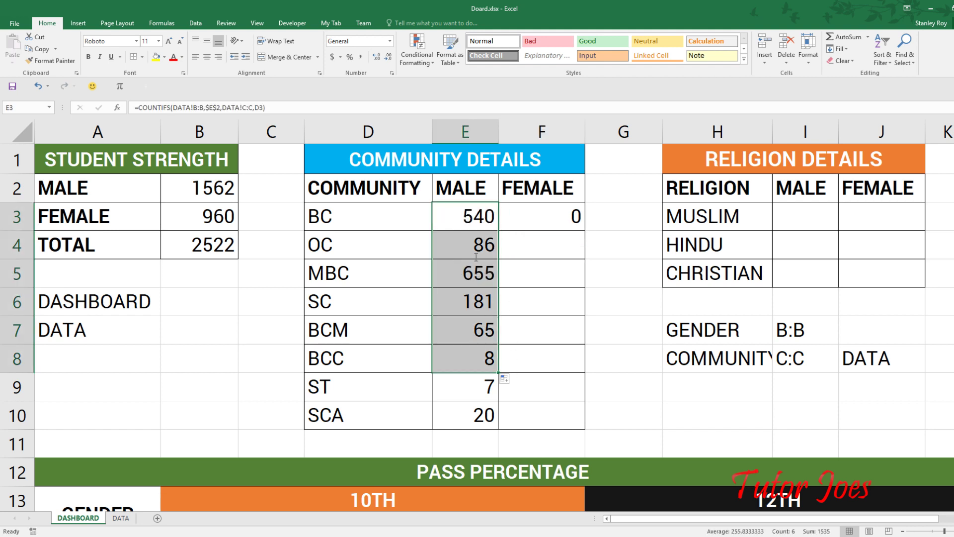
double_click(471, 245)
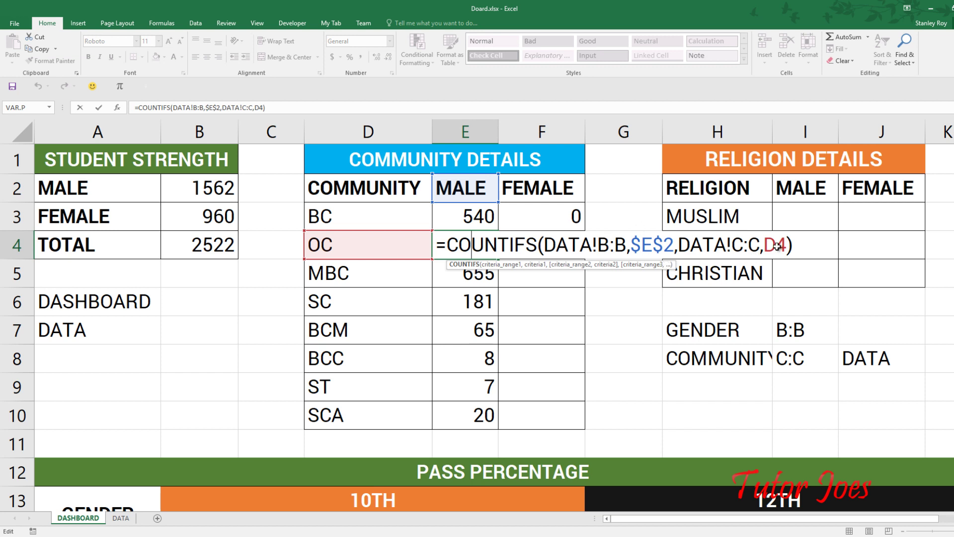
key("ctrl+Return")
double_click(477, 277)
key("ctrl+Return")
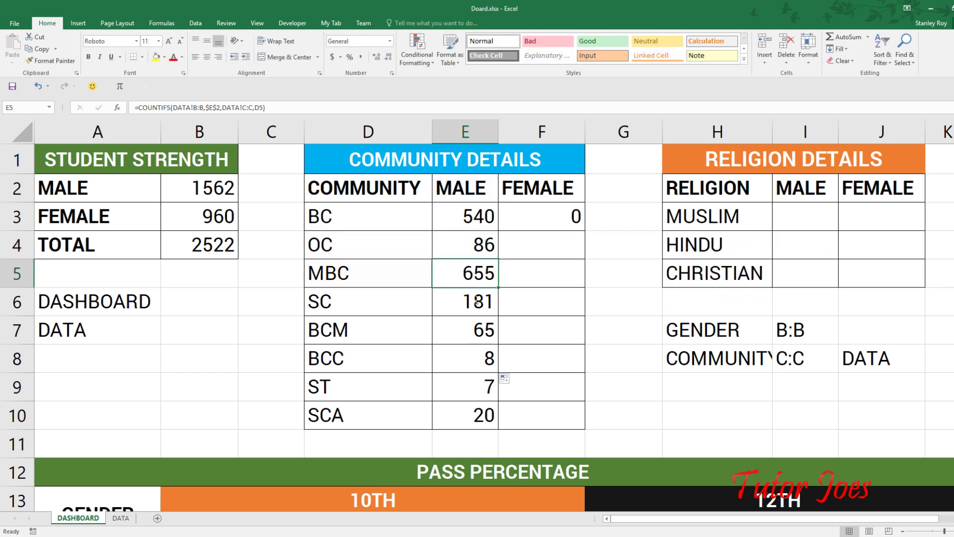
double_click(494, 301)
key("ctrl+Return")
Reopen F3's formula and select its trailing E3 criterion for replacement
left_click(544, 213)
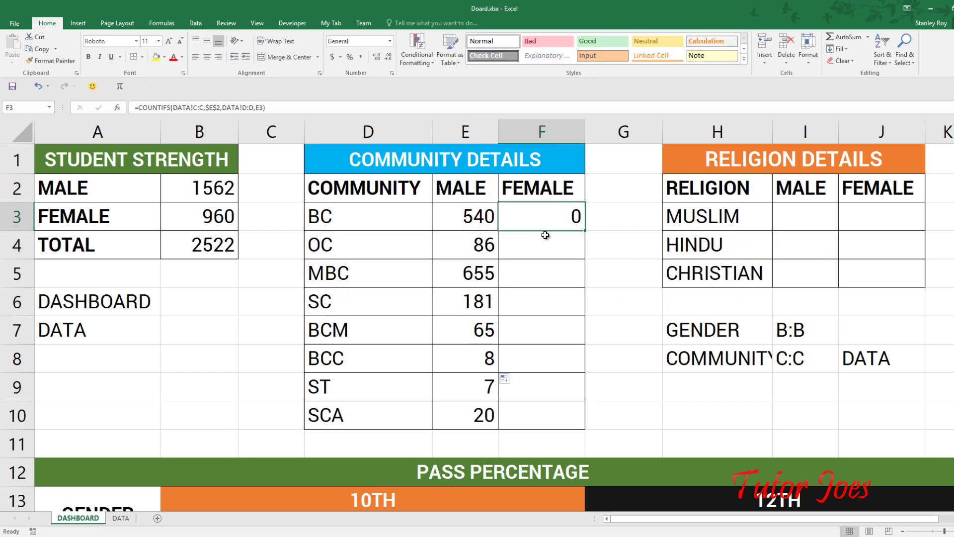
double_click(552, 215)
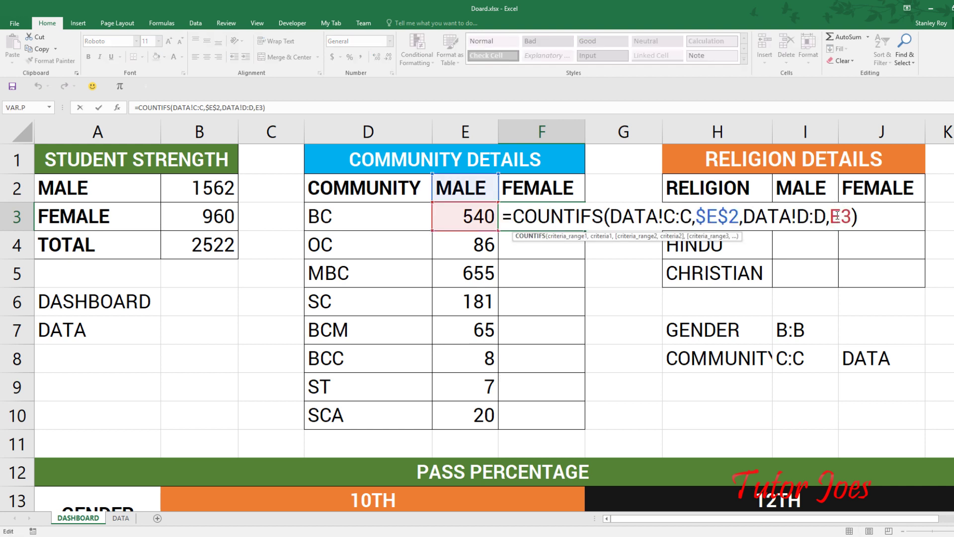
key("ctrl+Return")
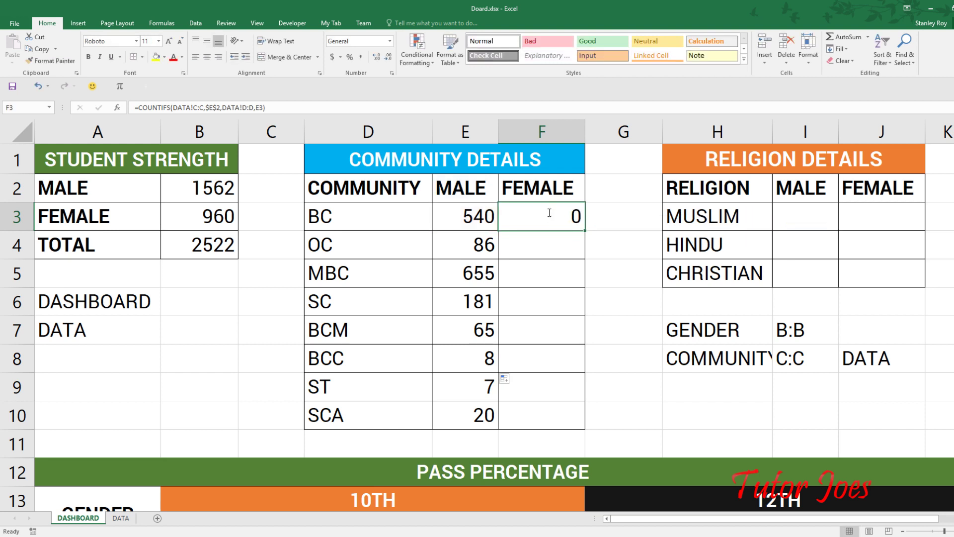
double_click(551, 214)
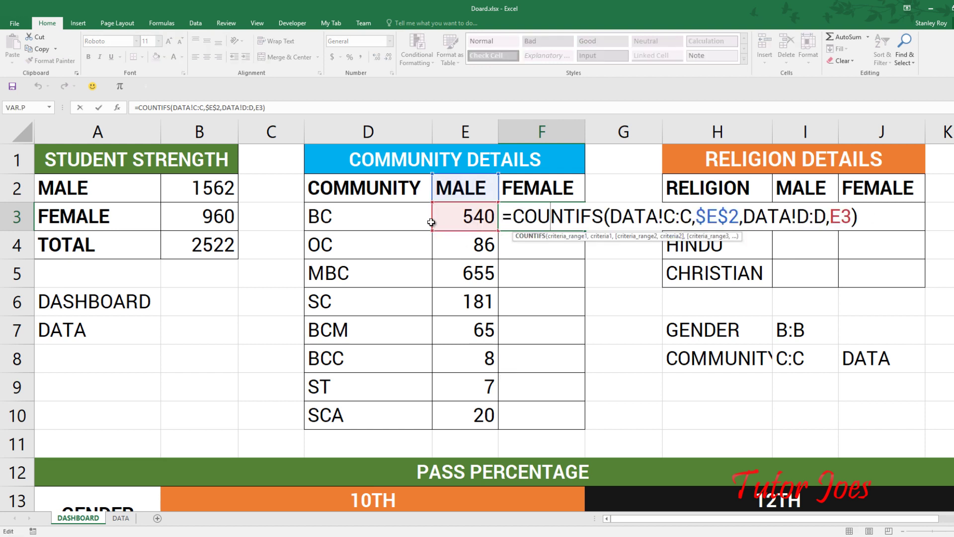
left_click_drag(830, 217, 853, 217)
Replace F3's E3 criterion with the column-locked community reference $D3
key("BackSpace")
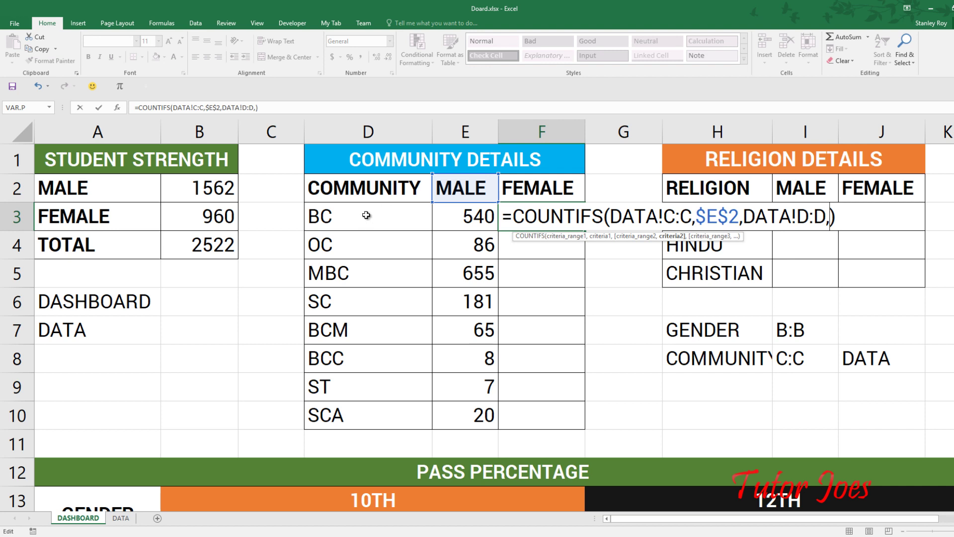
left_click(366, 216)
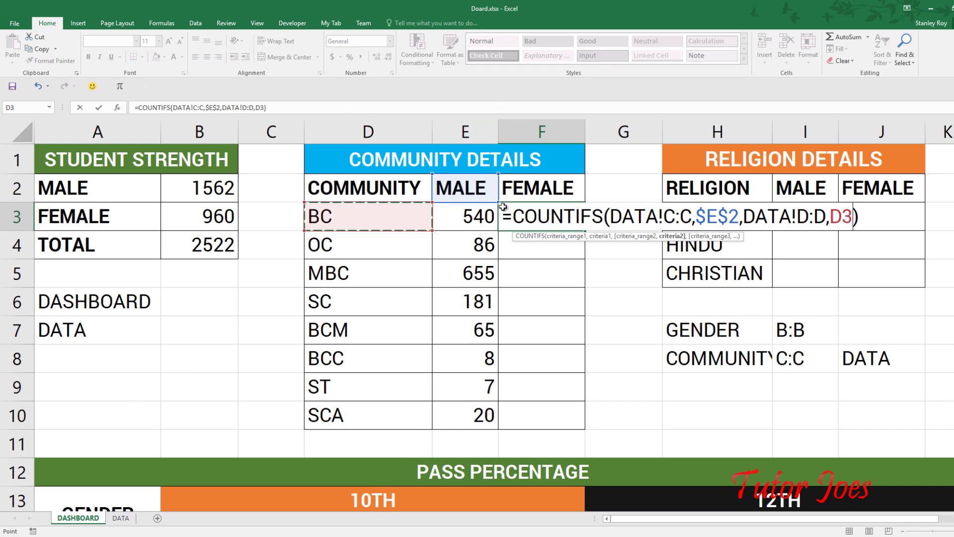
left_click(843, 220)
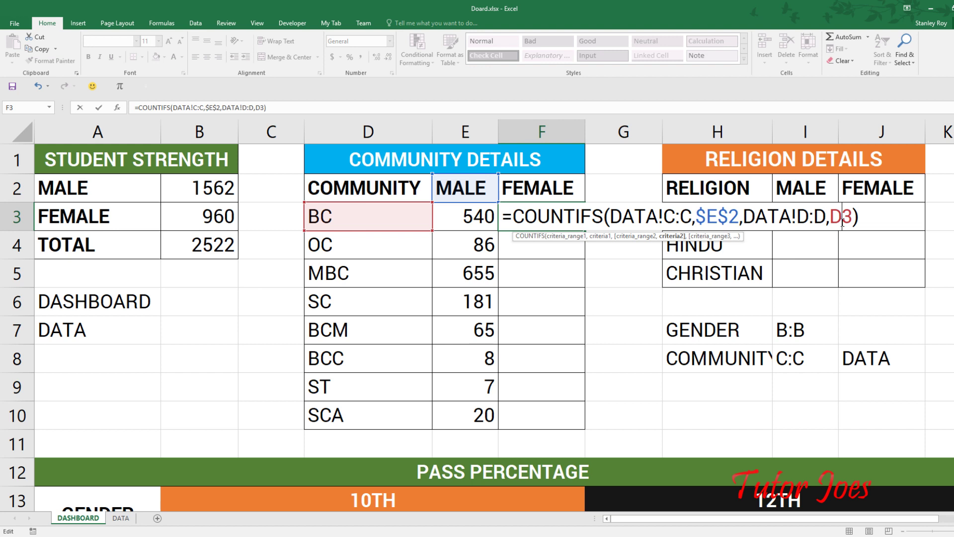
key("F4")
key("F4")
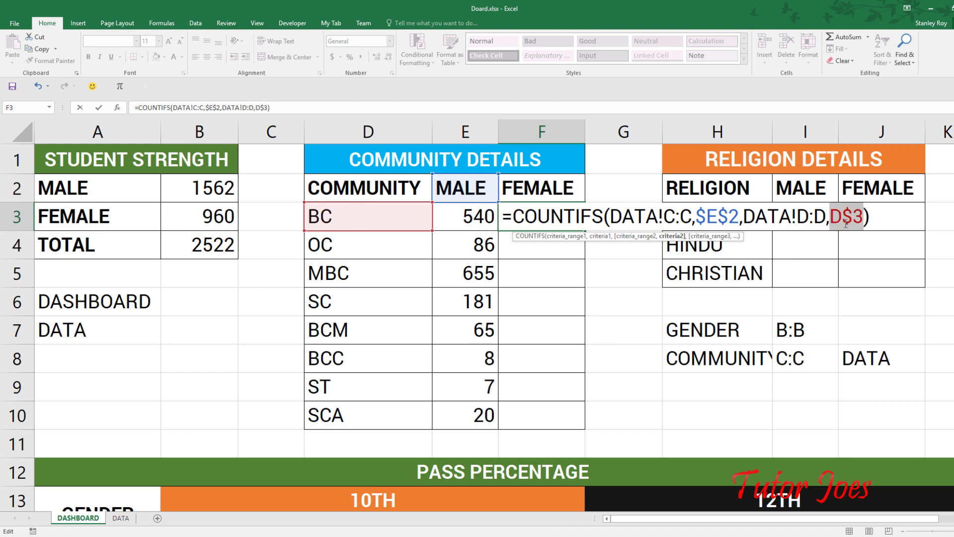
key("F4")
key("Return")
double_click(551, 216)
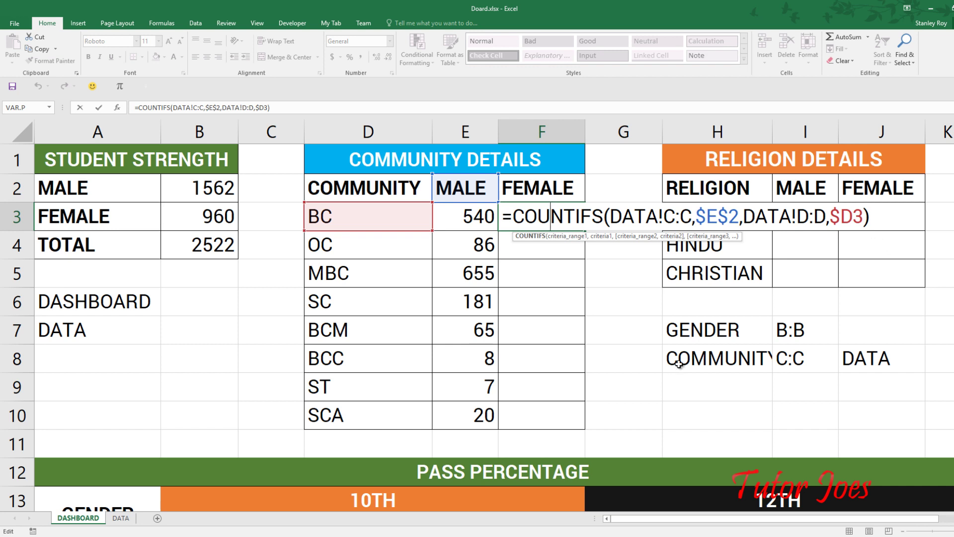
Confirm F3's $D3 formula and compare it against E3's formula
key("ctrl+Return")
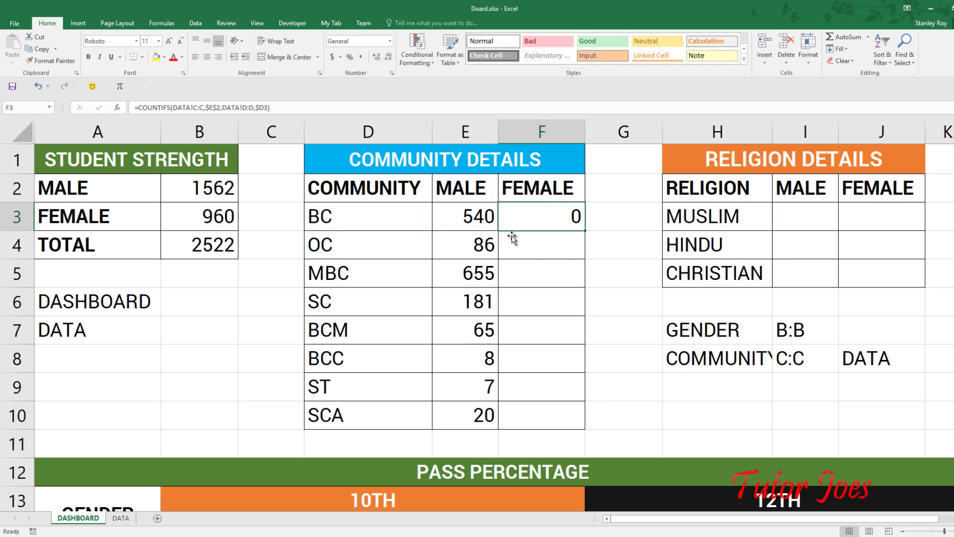
double_click(485, 216)
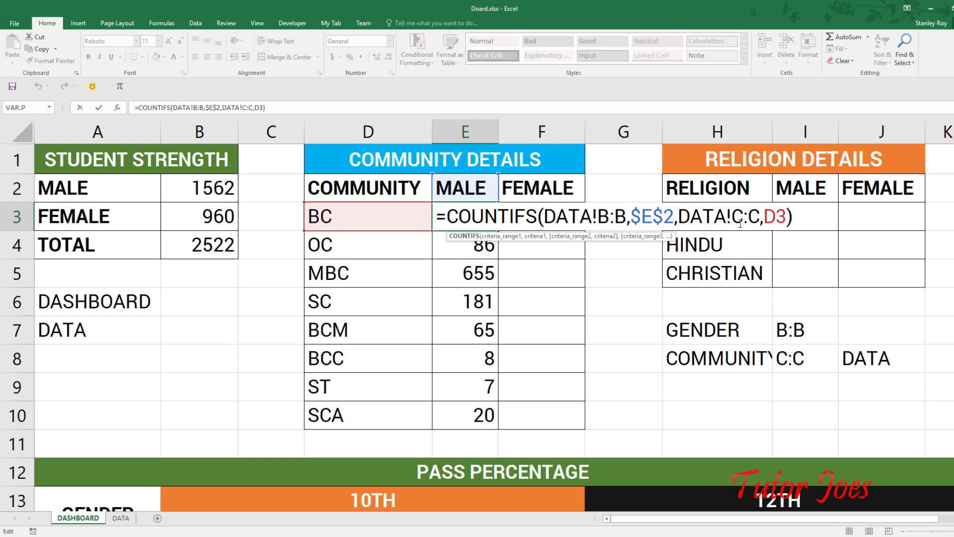
key("ctrl+Return")
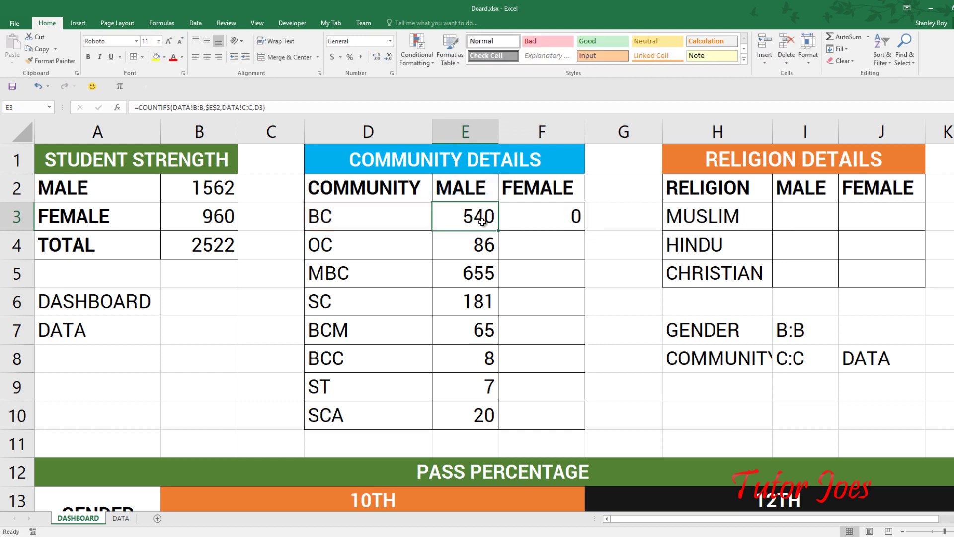
double_click(514, 224)
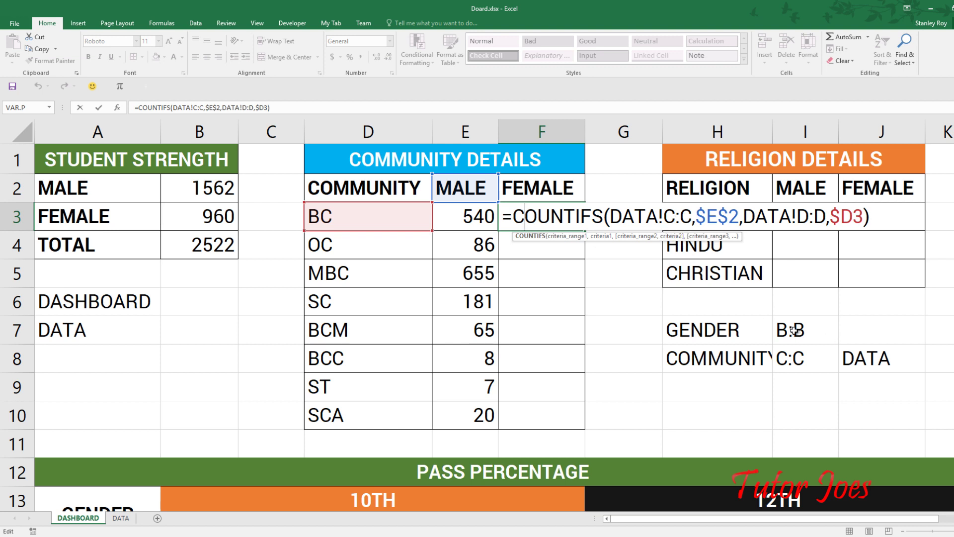
key("ctrl+Return")
Lock E3's ranges as DATA!$B:$B and DATA!$C:$C, keeping 540 BC males
double_click(480, 215)
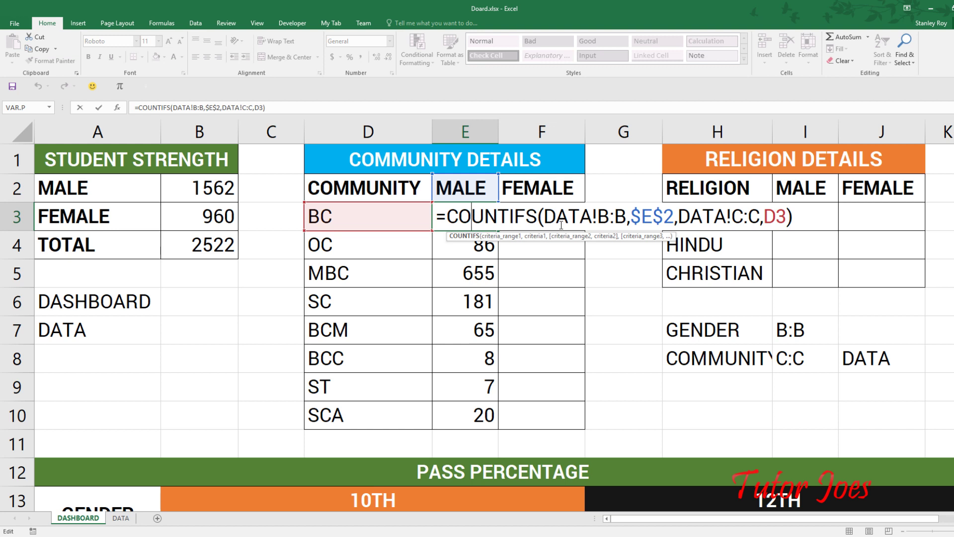
left_click(609, 219)
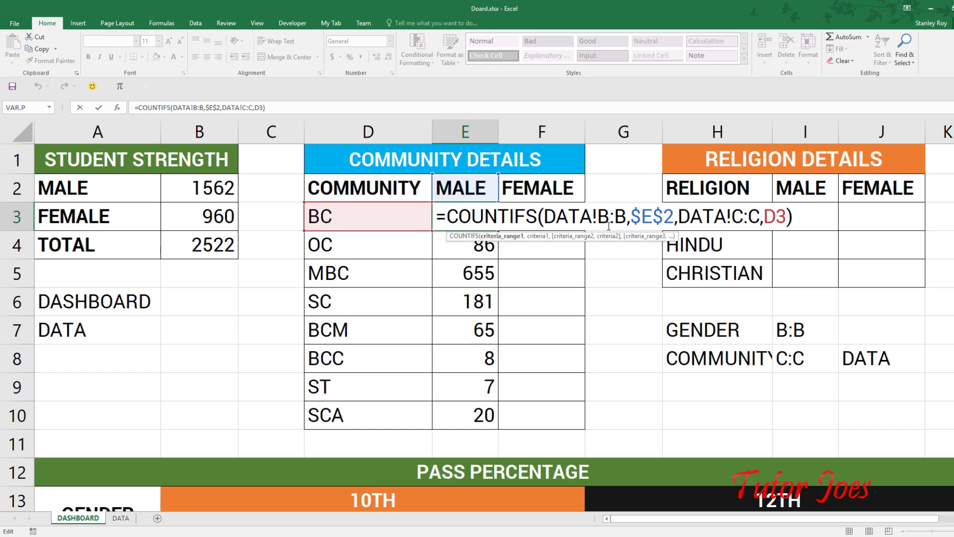
key("F4")
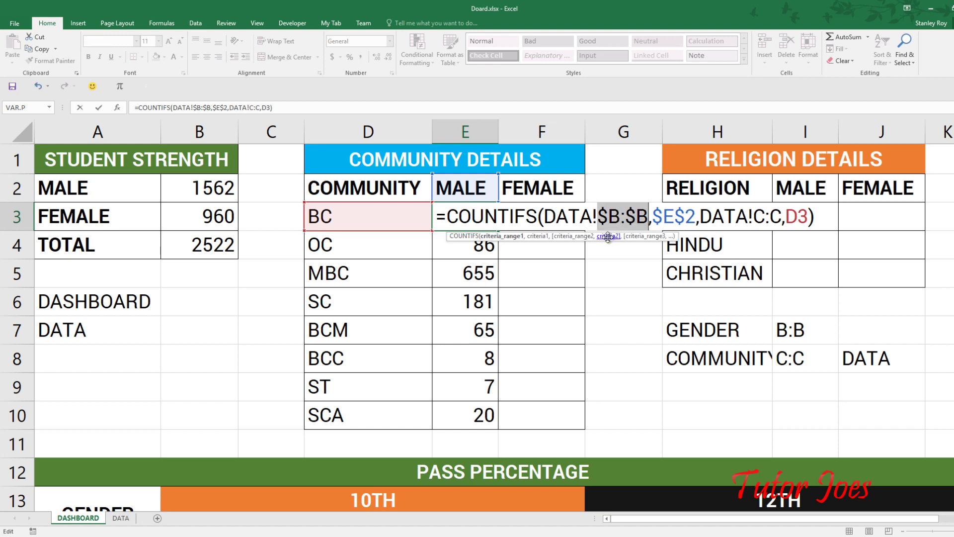
left_click(769, 217)
key("F4")
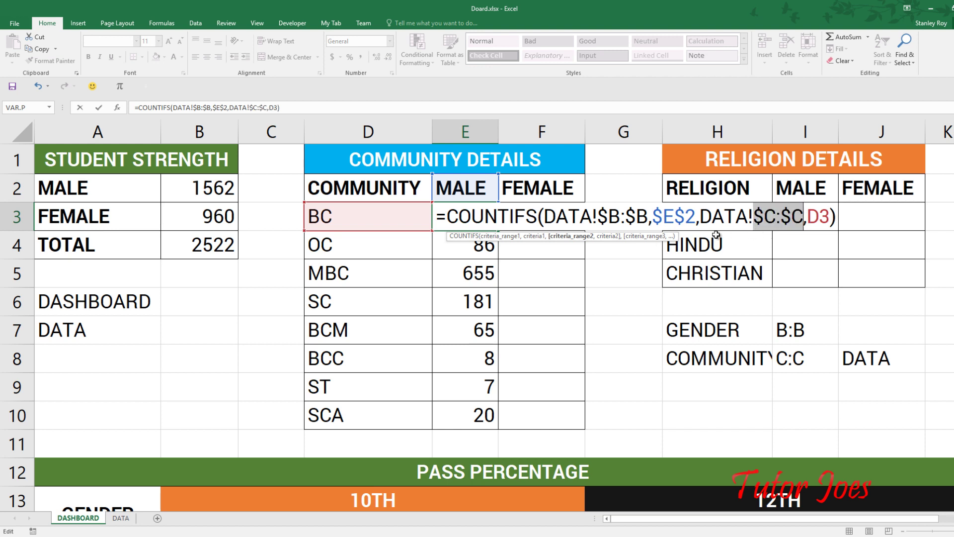
key("ctrl+Return")
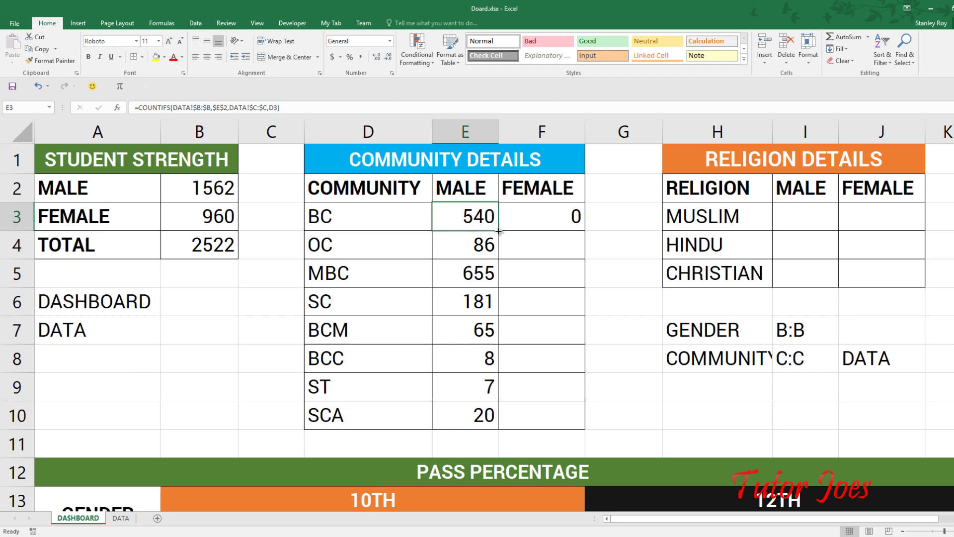
Refill the male count down the community list and view F3's female formula without changes
double_click(498, 231)
left_click(487, 213)
left_click(566, 223)
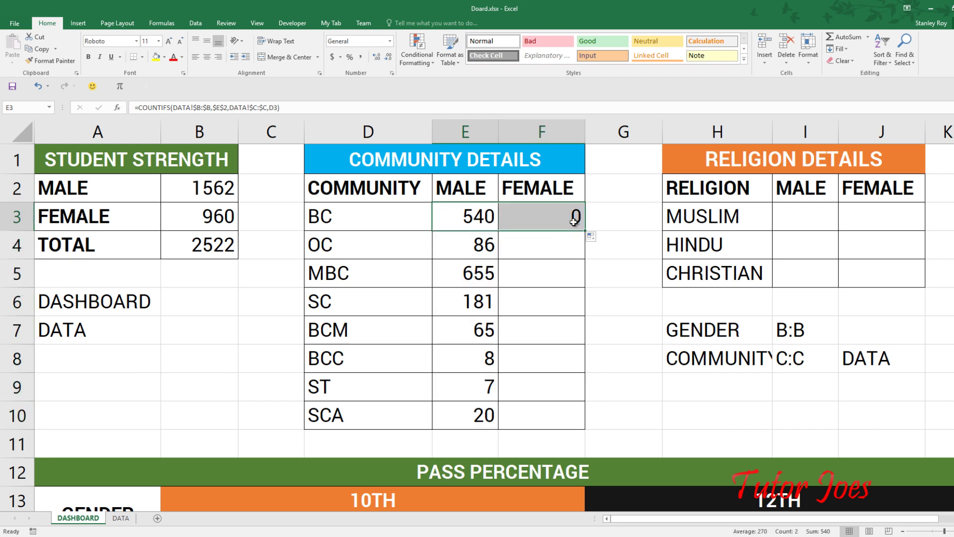
double_click(575, 221)
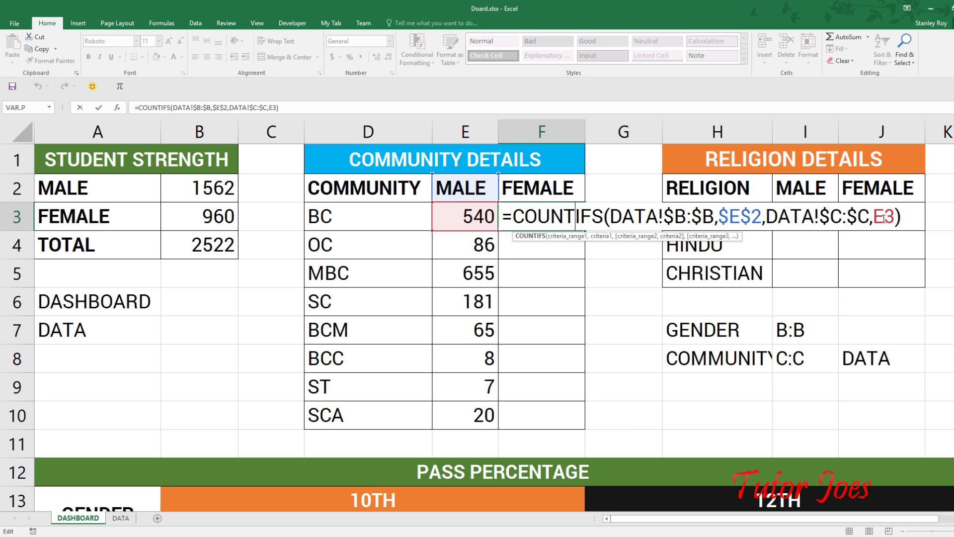
key("Escape")
Change E3's community criterion to the column-locked $D3, still returning 540
key("Left")
key("F2")
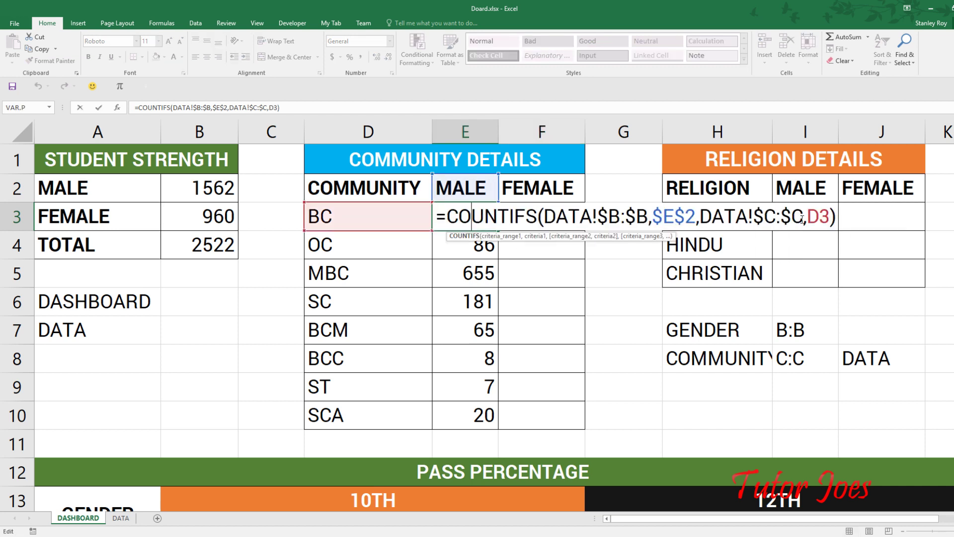
left_click(820, 216)
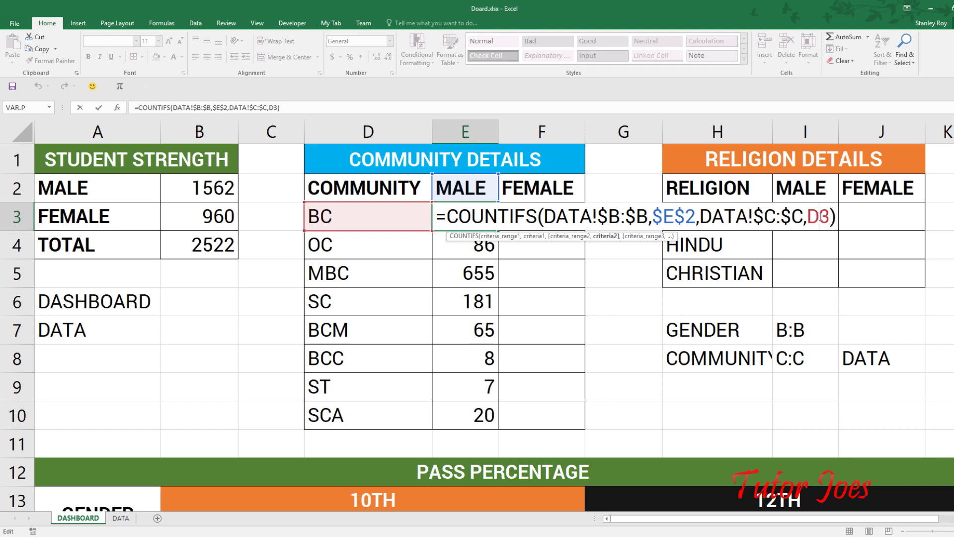
key("F4")
key("F4")
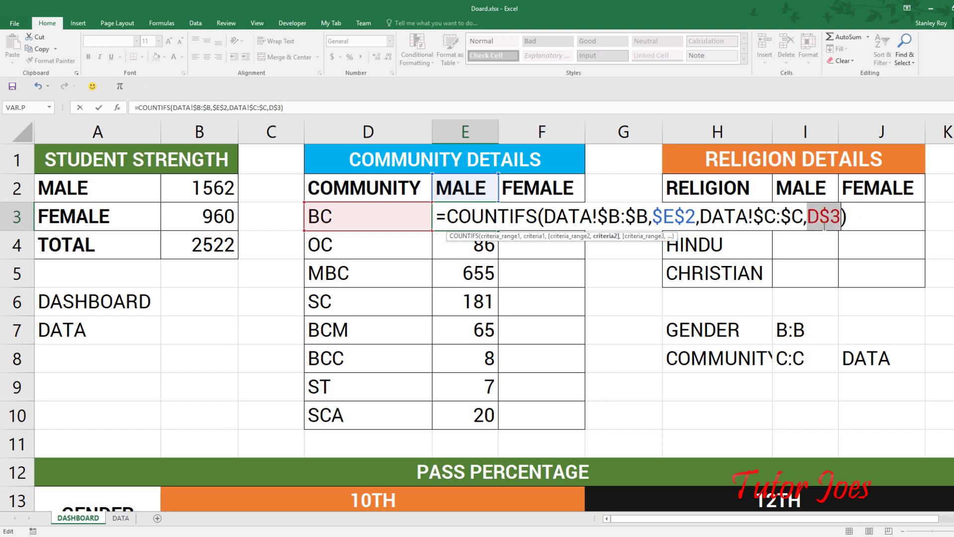
key("F4")
key("Return")
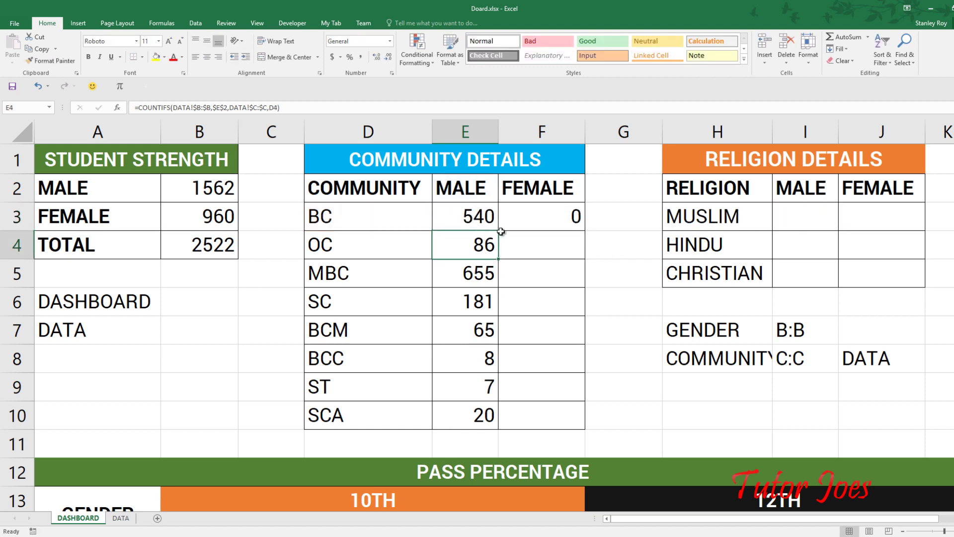
Copy E3 into F3 and switch its gender criterion from $E$2 to $F$2
left_click(499, 229)
left_click_drag(498, 230, 567, 243)
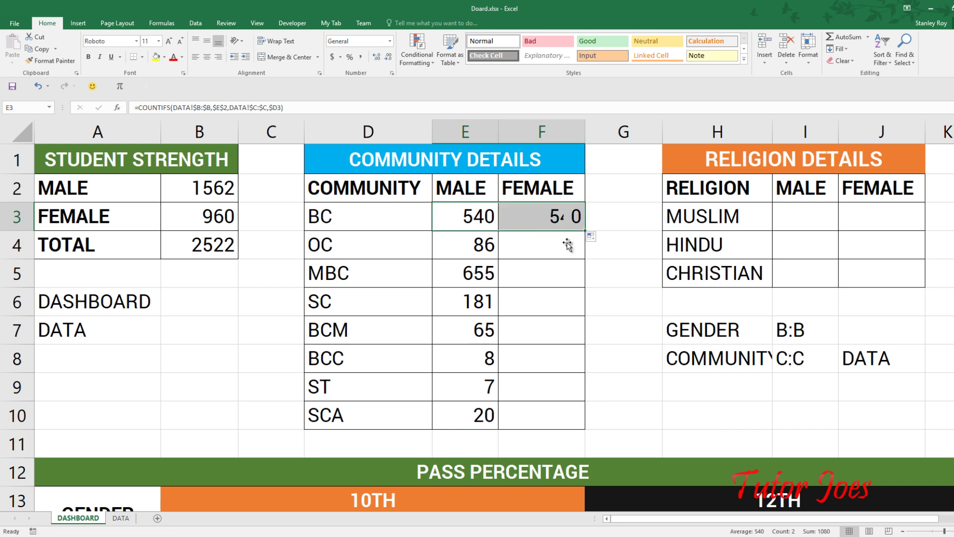
double_click(564, 217)
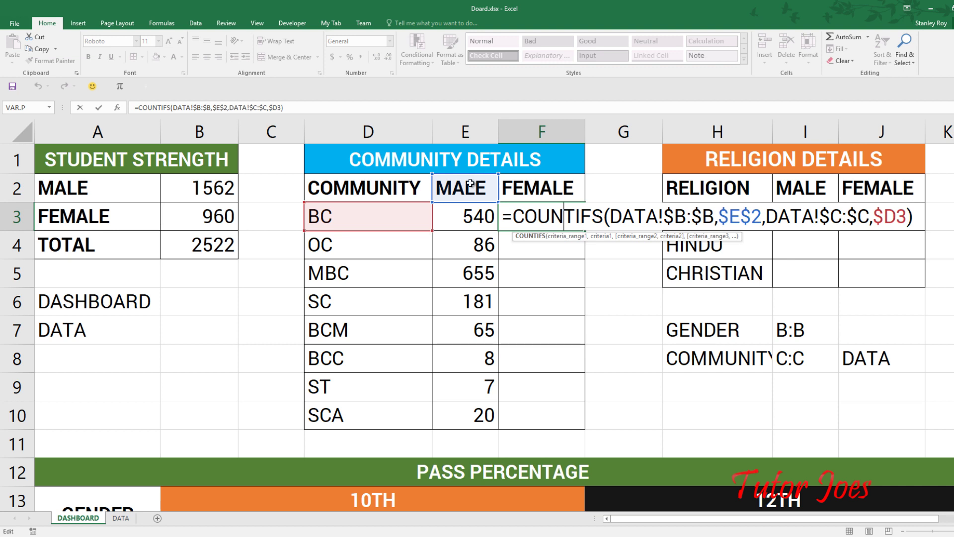
left_click(741, 216)
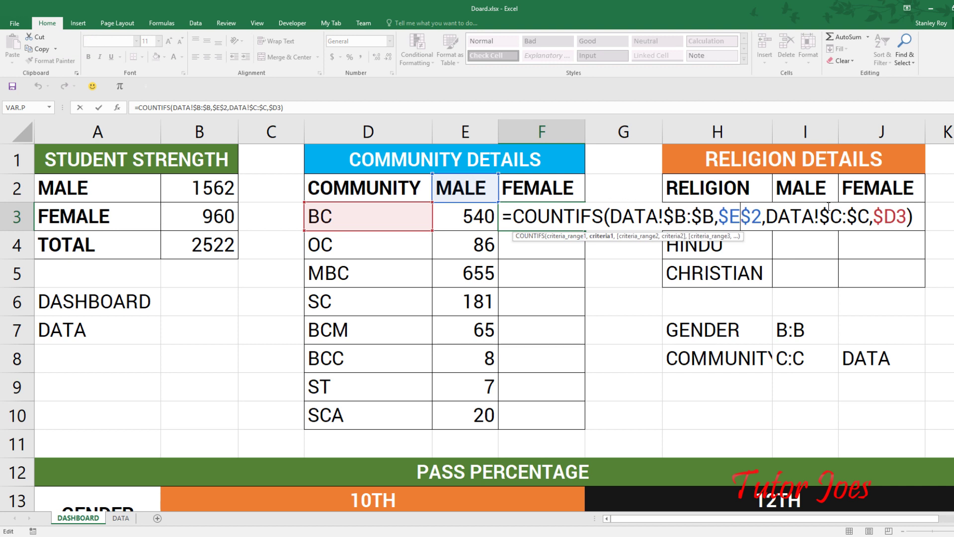
key("BackSpace")
type("F")
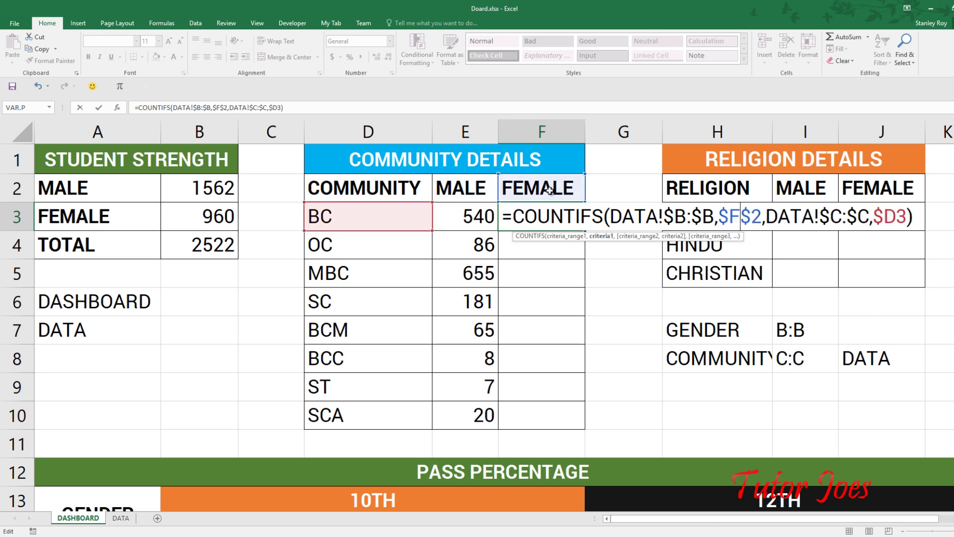
key("Return")
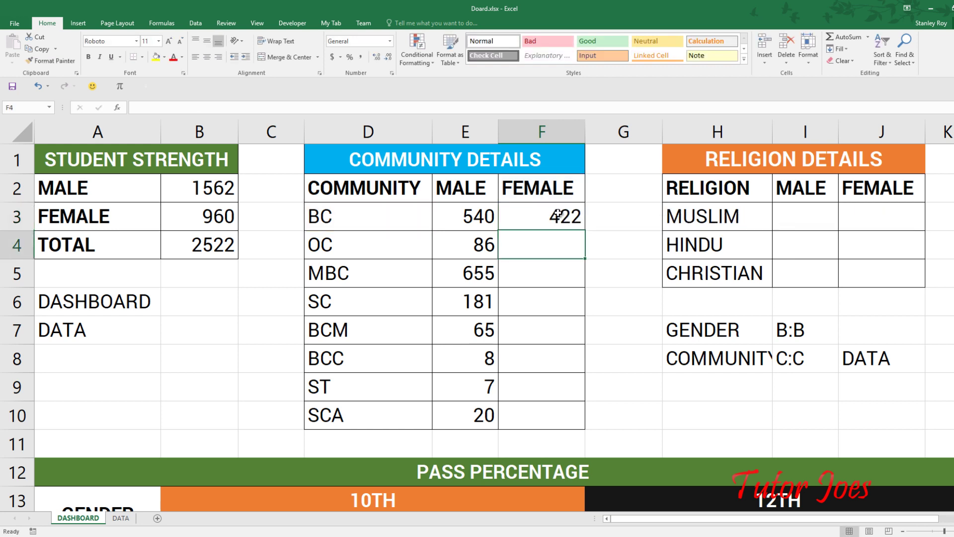
Fill F3's female count down to SCA: 422, 79, 307, 110, 15, 16, 5, 6
left_click(571, 225)
double_click(584, 230)
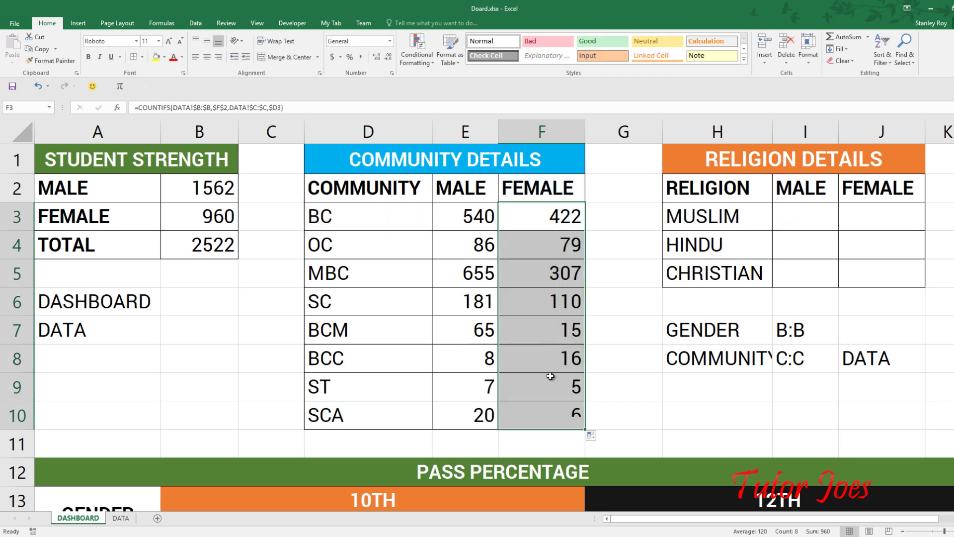
double_click(473, 219)
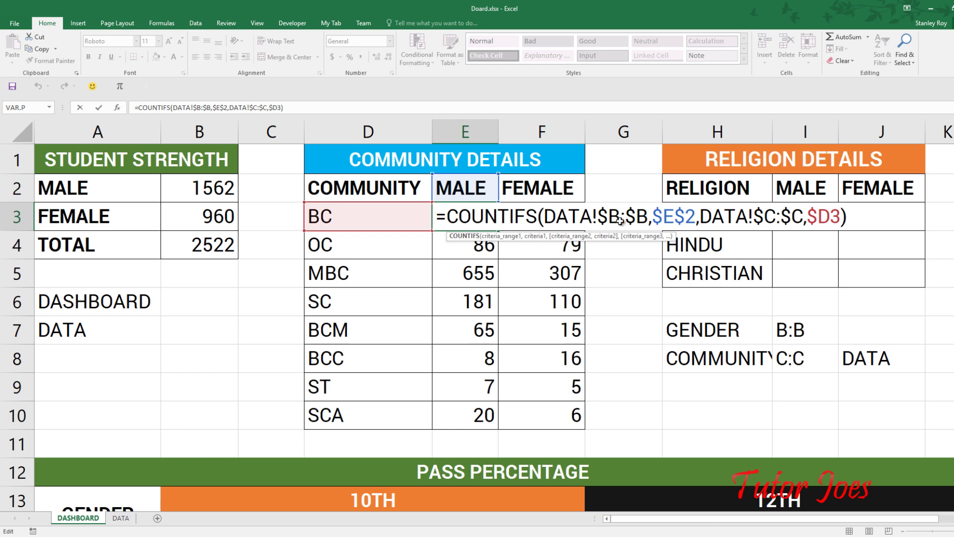
key("Return")
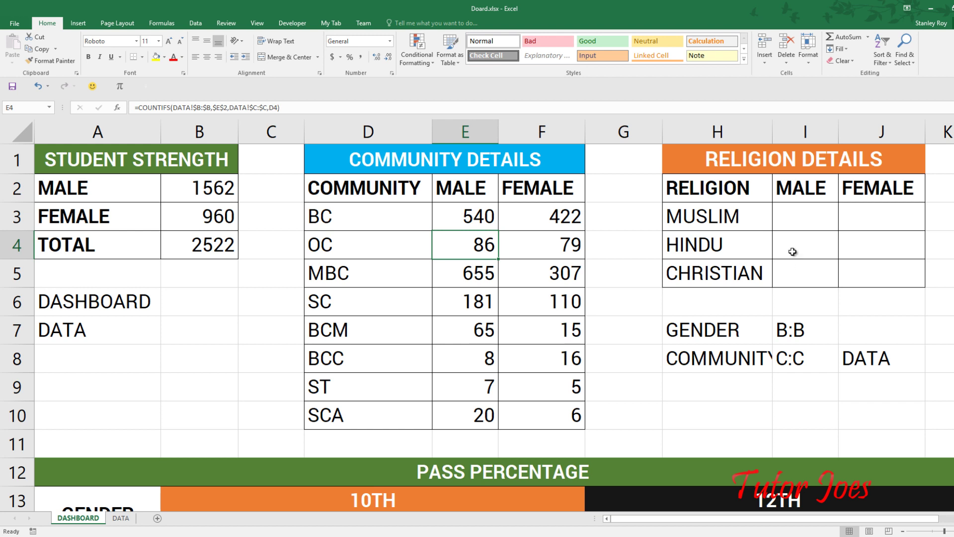
left_click(734, 217)
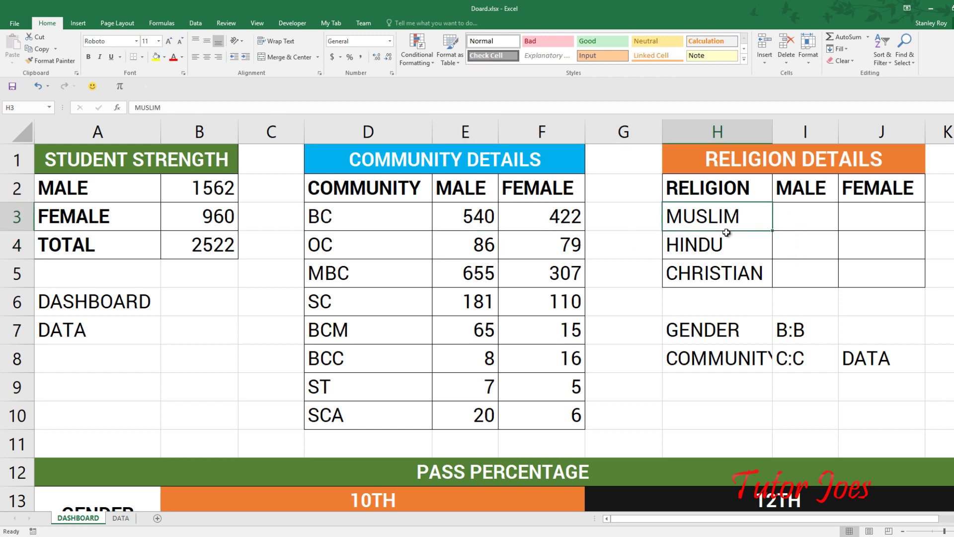
left_click(722, 245)
left_click(735, 269)
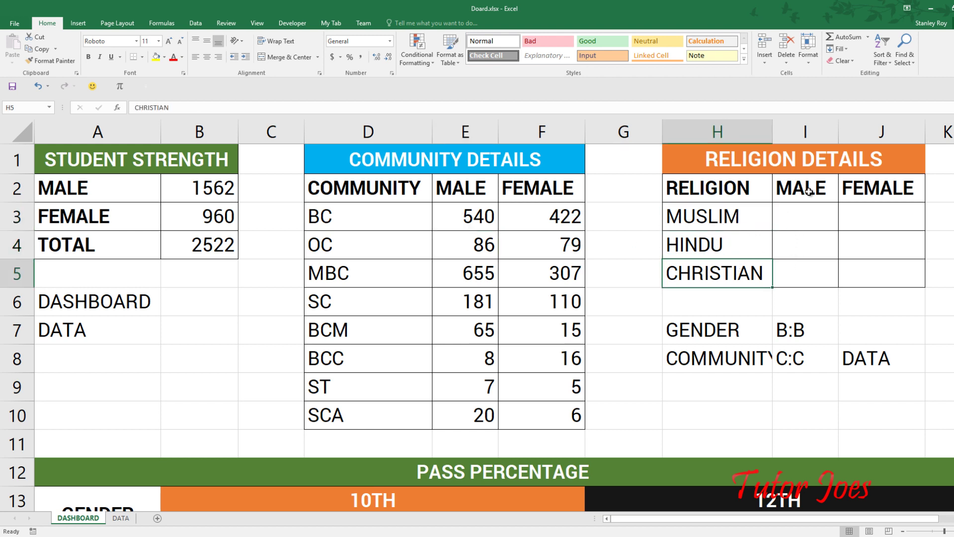
left_click(807, 191)
left_click(902, 191)
left_click_drag(825, 227, 829, 252)
left_click_drag(889, 268, 891, 269)
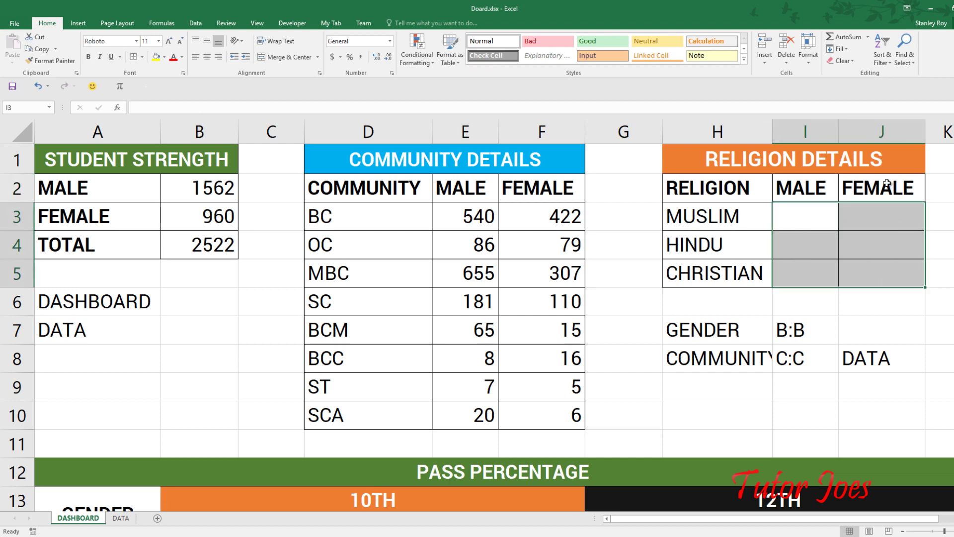
scroll(289, 322, "down", 3)
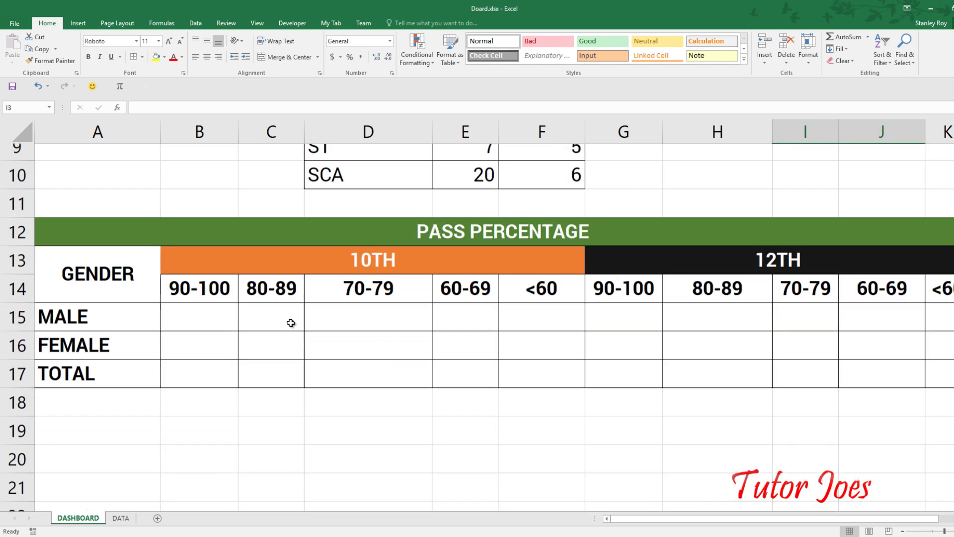
left_click(189, 303)
left_click(214, 323)
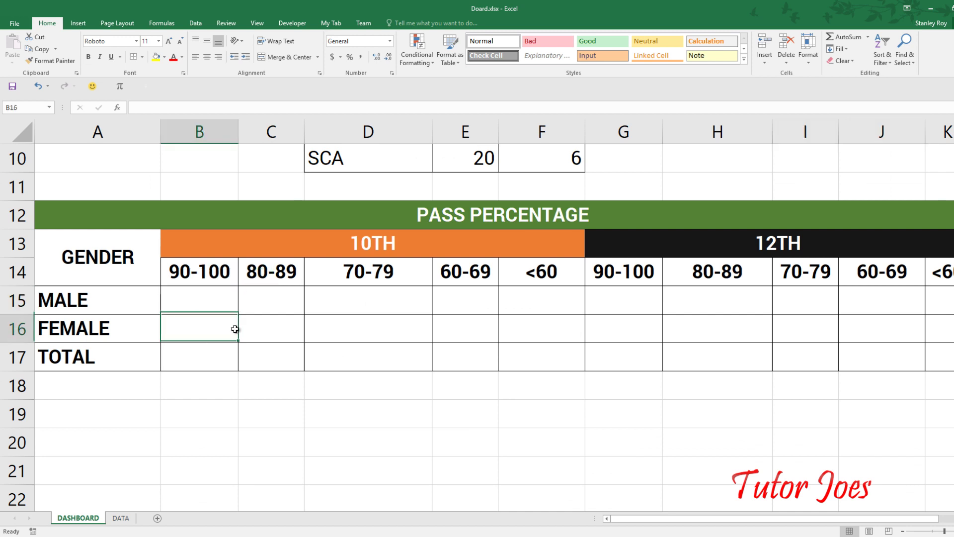
left_click(219, 355)
left_click(423, 249)
left_click(641, 251)
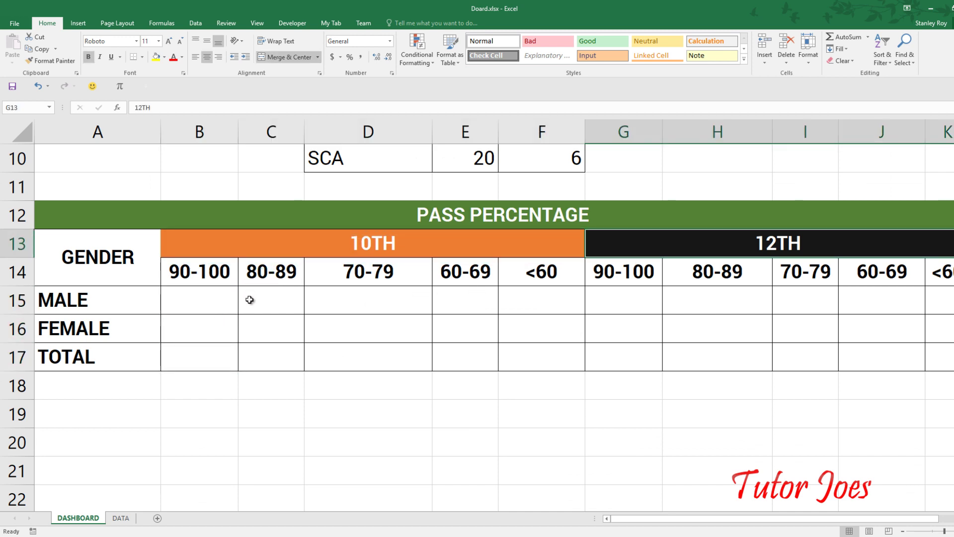
left_click_drag(249, 300, 853, 374)
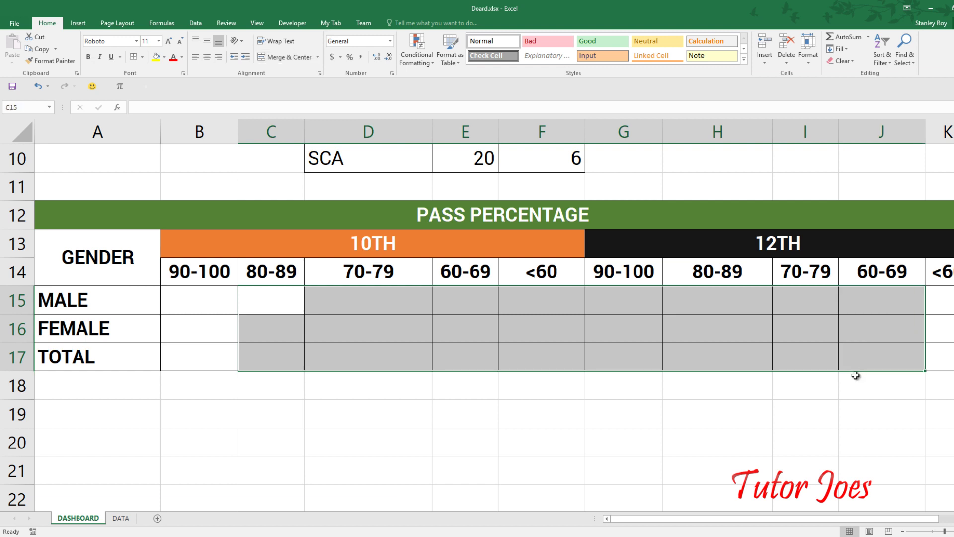
scroll(716, 316, "up", 3)
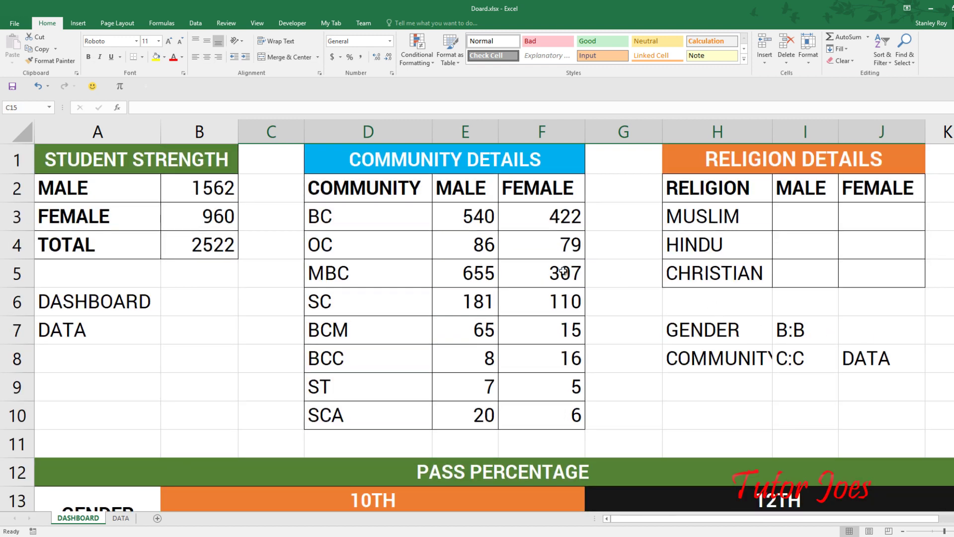
left_click(517, 223)
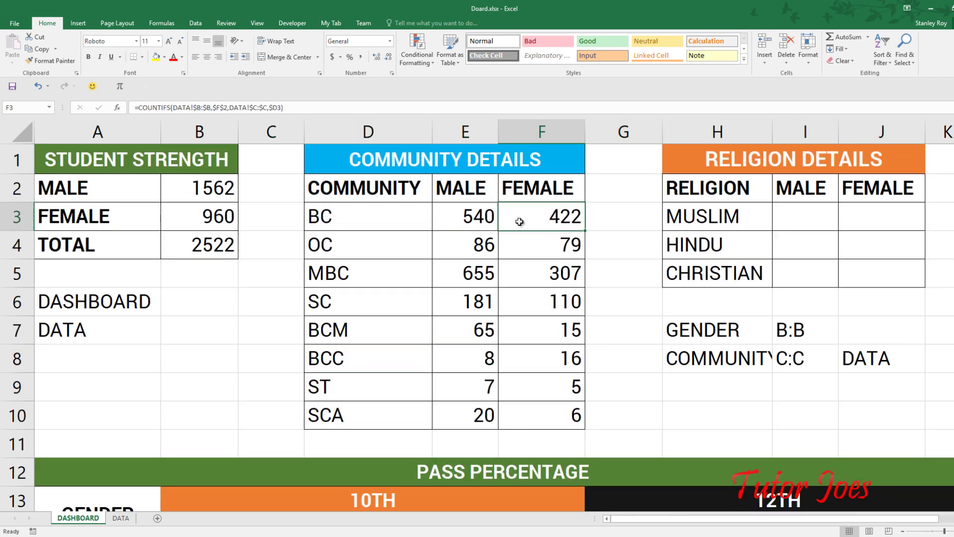
double_click(520, 222)
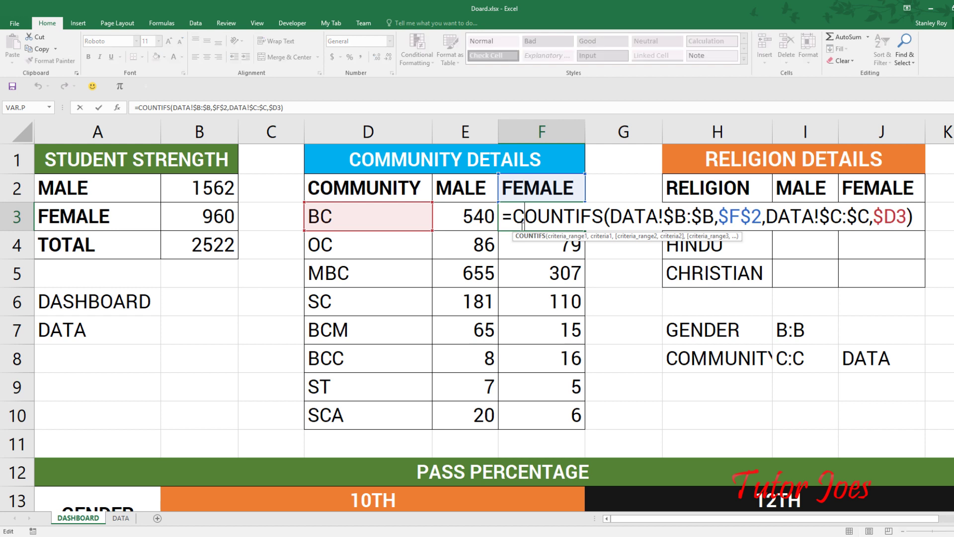